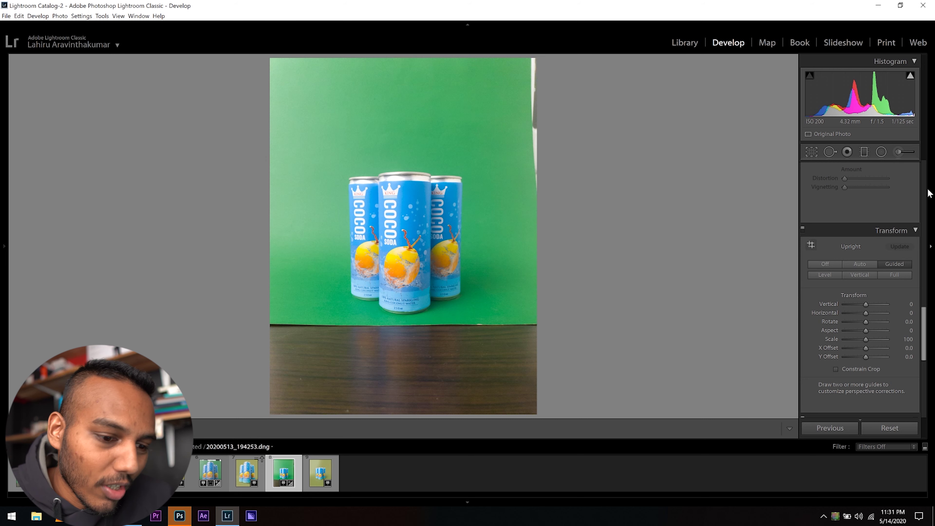
- Draw two vertical Guided Upright guides along the outer edges of the left and right cans
scroll(899, 231, "down", 3)
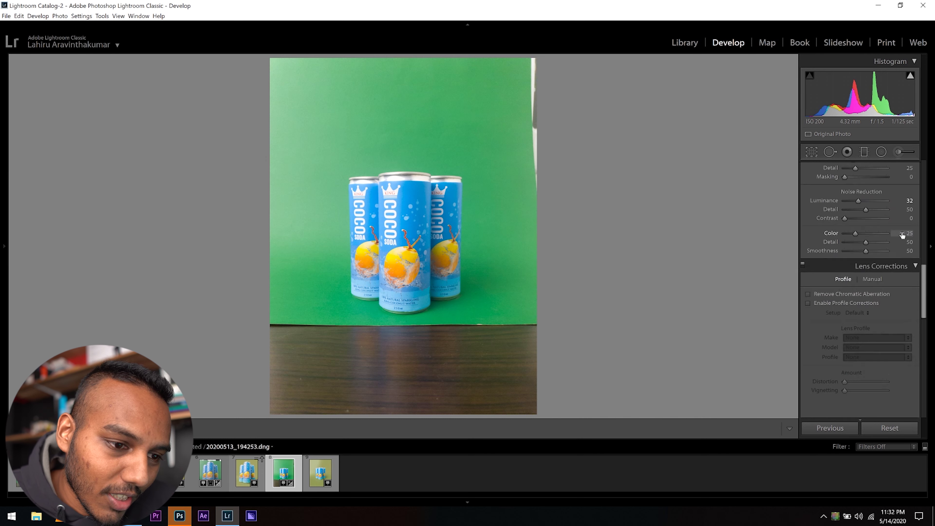
scroll(916, 233, "up", 3)
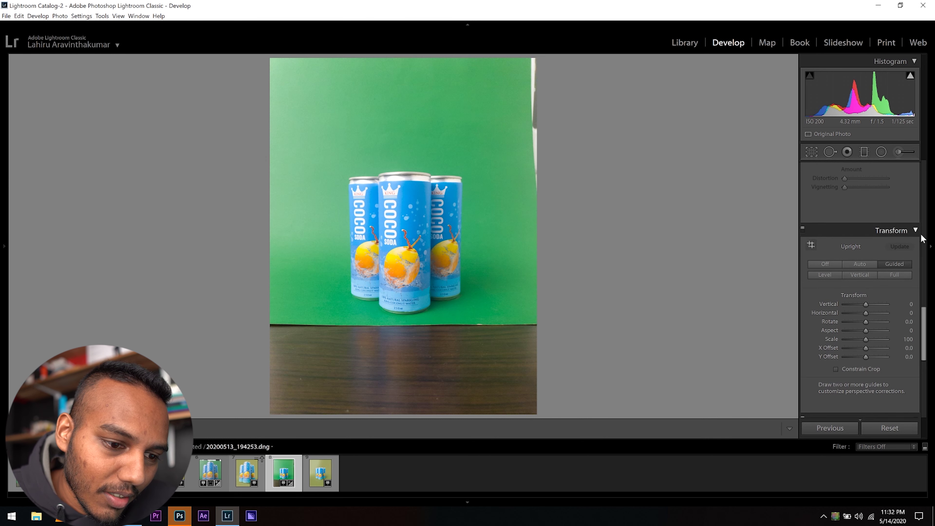
left_click(811, 246)
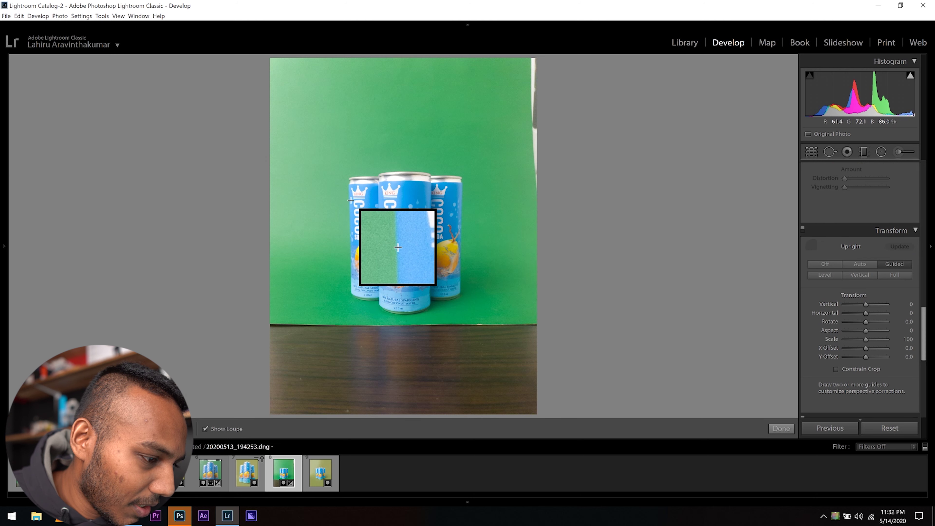
left_click_drag(350, 199, 351, 279)
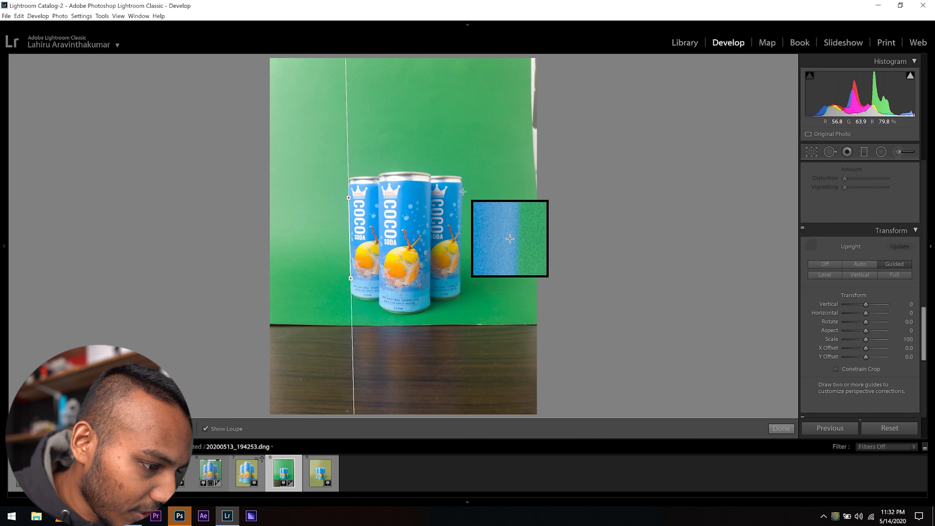
left_click_drag(464, 191, 462, 283)
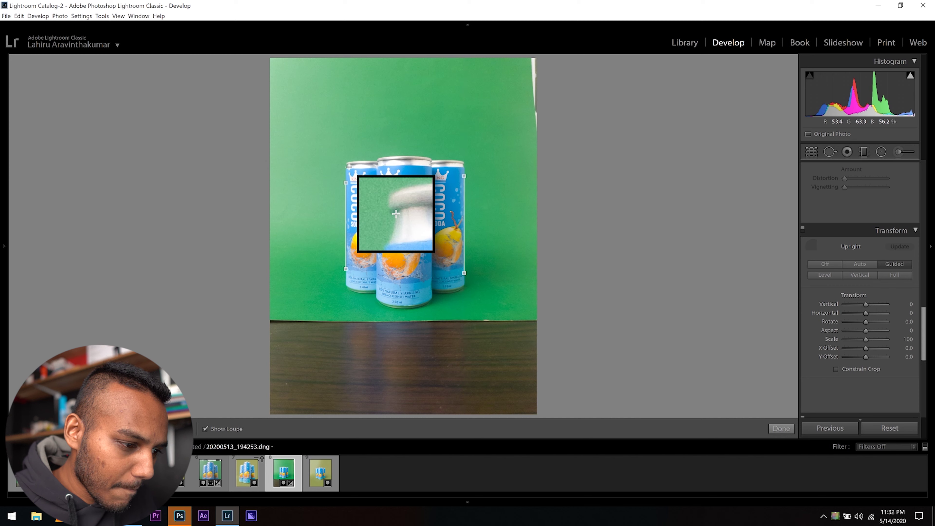
- Add horizontal Guided Upright guides across the tops and bottoms of the two rear cans and finish the perspective correction
left_click_drag(433, 164, 465, 166)
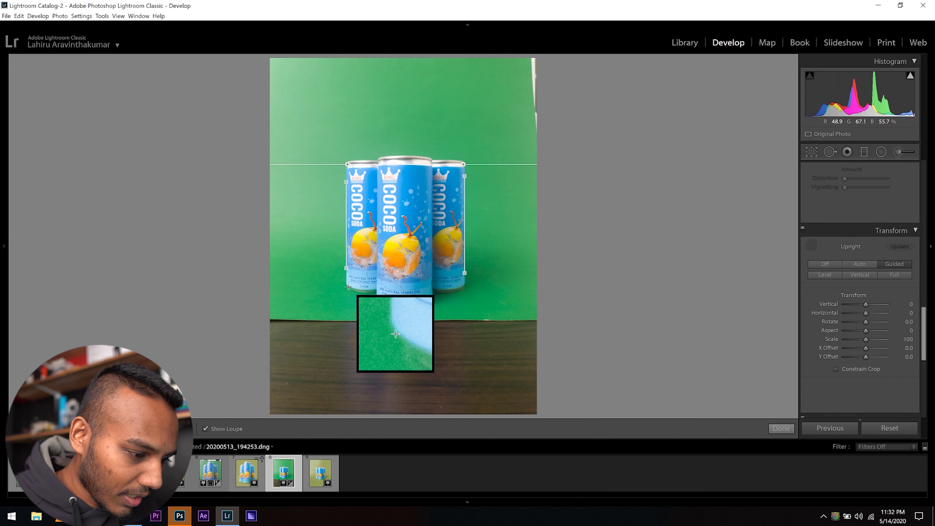
left_click_drag(348, 286, 465, 286)
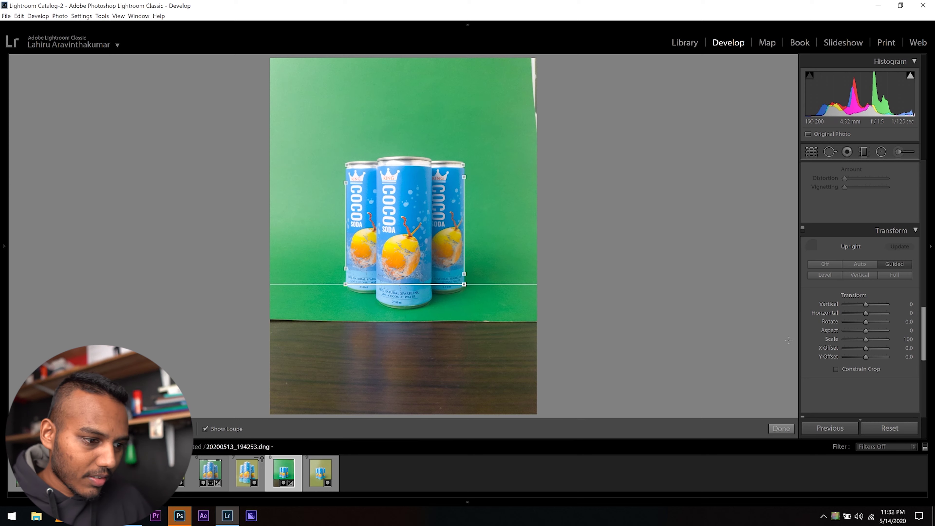
left_click(812, 245)
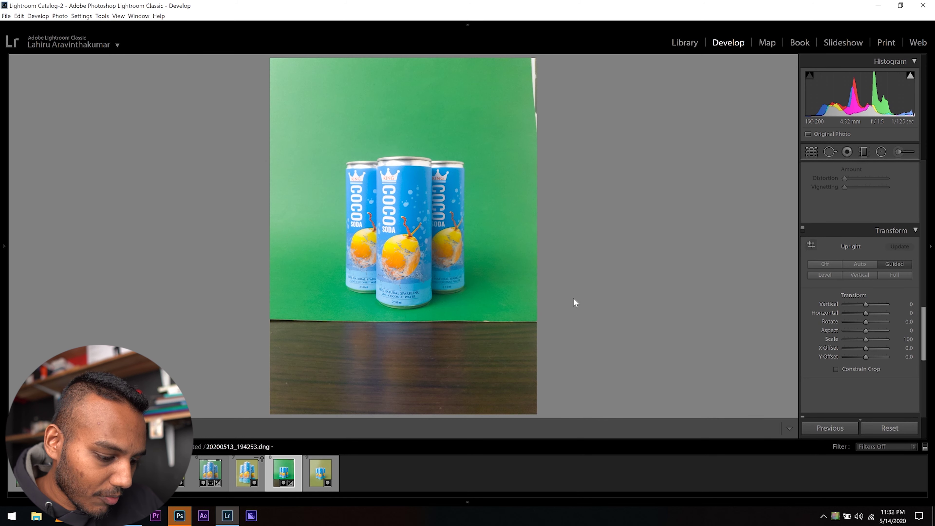
- Compare the before and after versions of the can photo side by side, then return to the single view
key("g")
key("y")
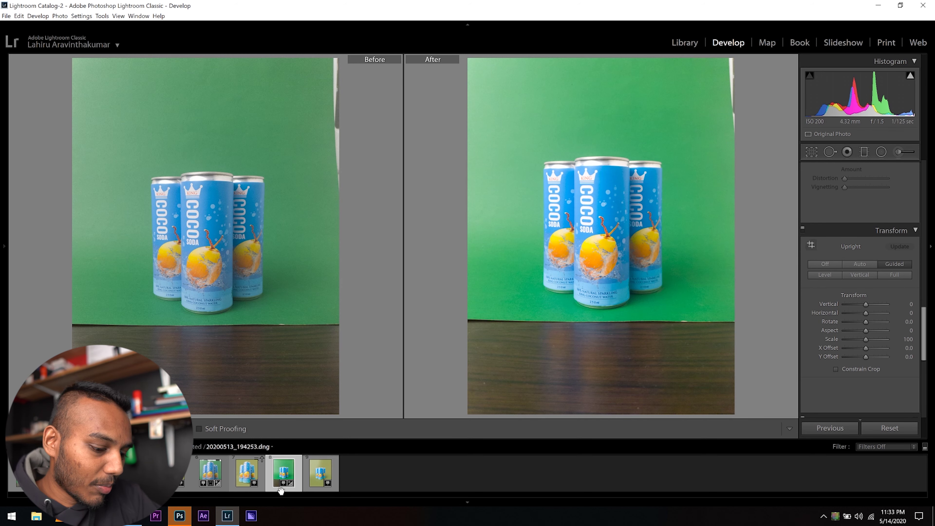
key("y")
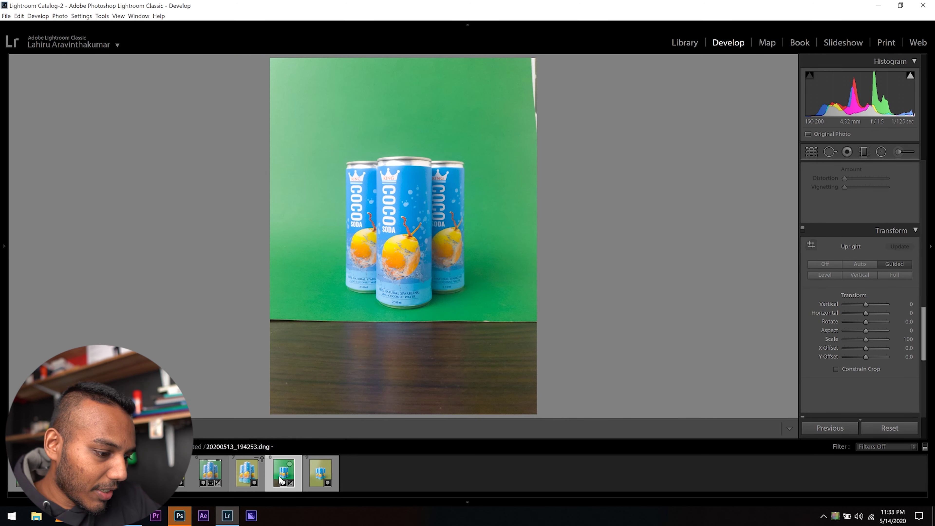
- Send the corrected photo 20200513_194253.dng to Adobe Photoshop 2020 for editing
right_click(280, 478)
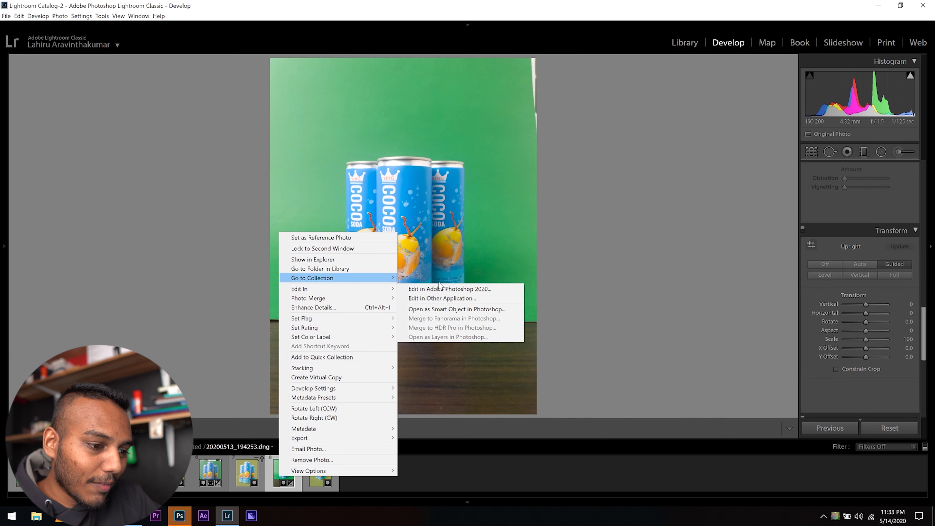
key("Escape")
left_click(427, 291)
left_click(427, 291)
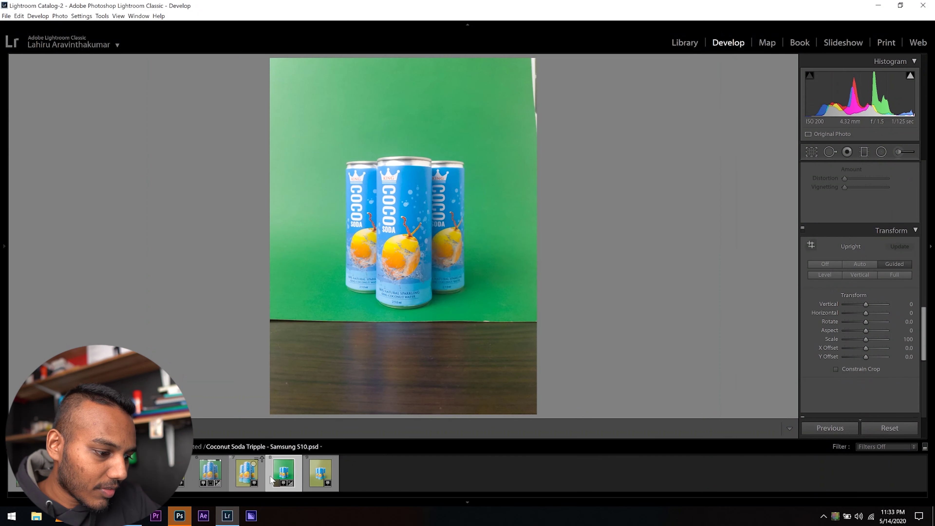
right_click(286, 472)
mouse_move(387, 283)
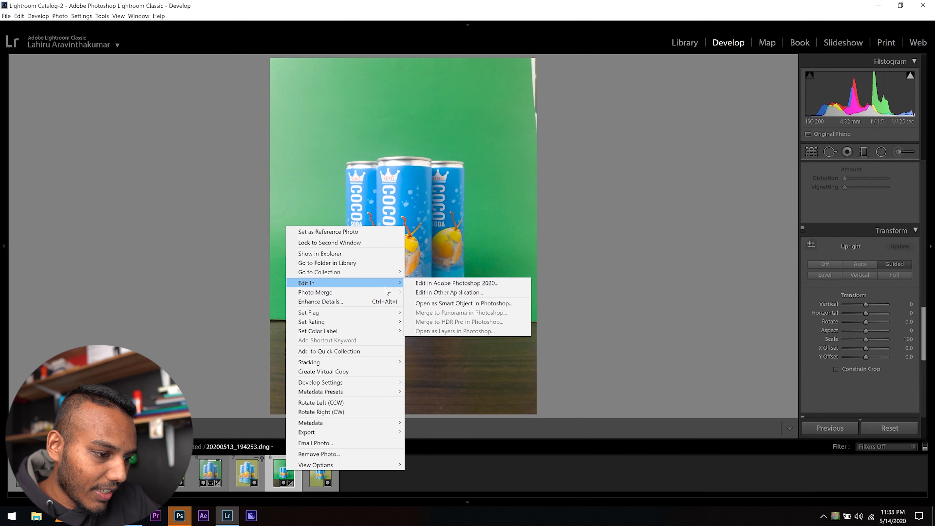
left_click(463, 284)
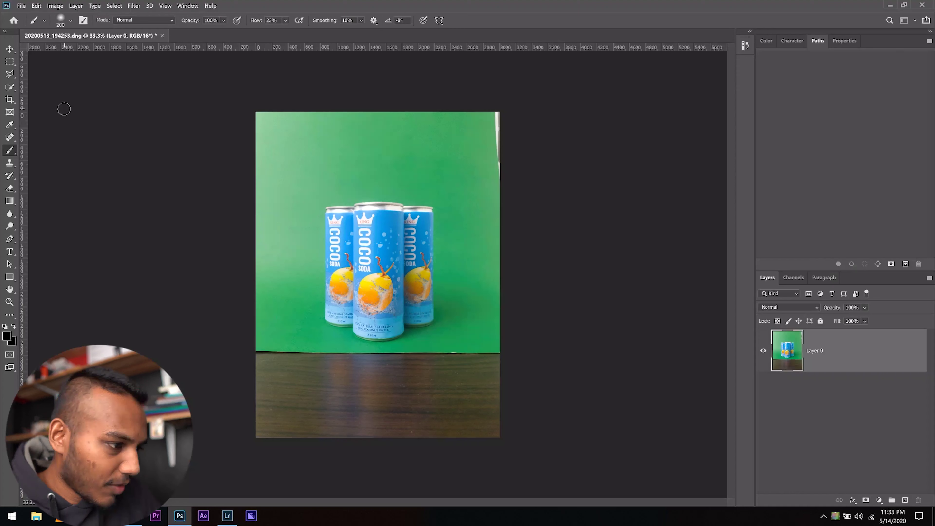
- Crop the photo to a 4:5 ratio and shift its layer down within the canvas
left_click(15, 102)
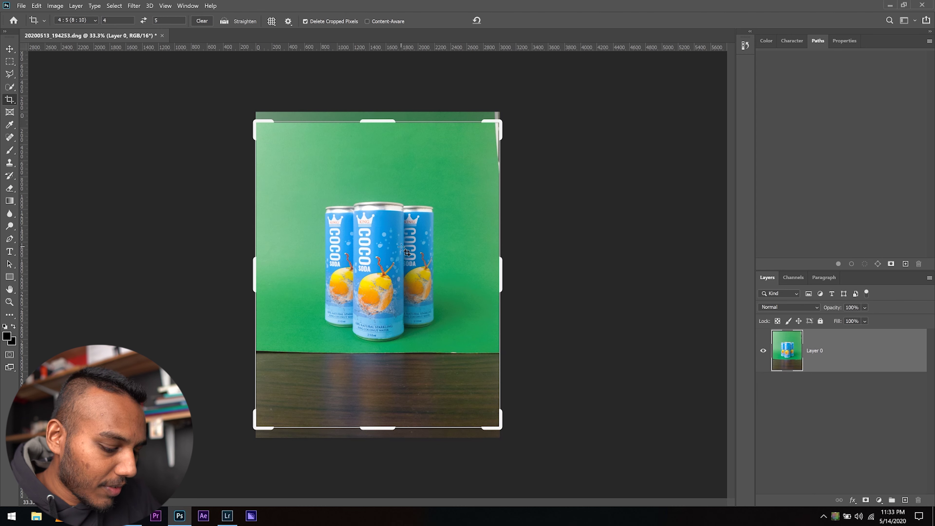
key("Return")
key("v")
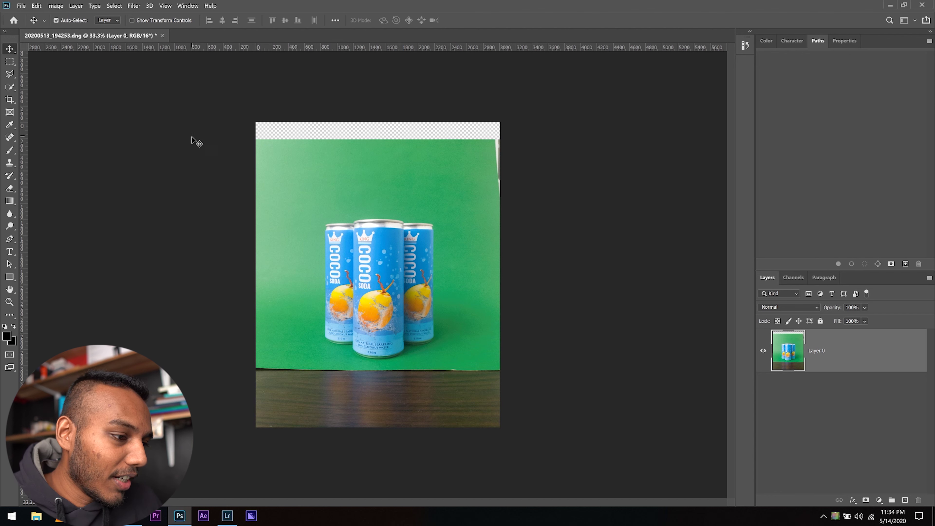
- Select the full-width strip above the cans, replace it with Content-Aware Fill on the current layer, and deselect
left_click(10, 63)
left_click_drag(256, 122, 528, 197)
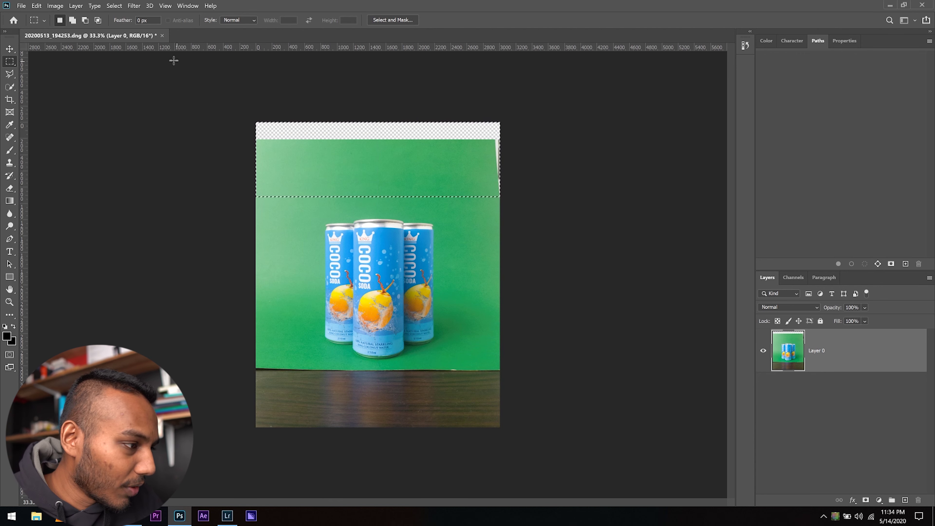
left_click(37, 6)
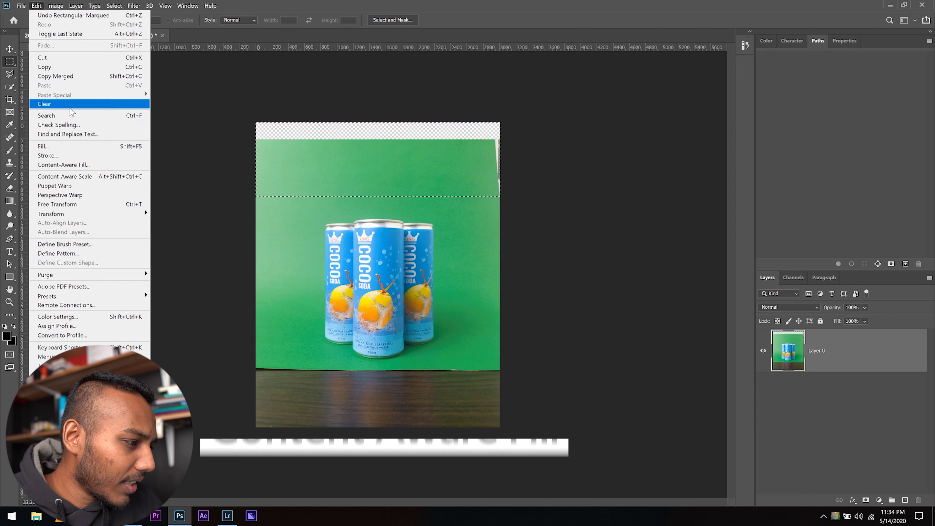
left_click(77, 165)
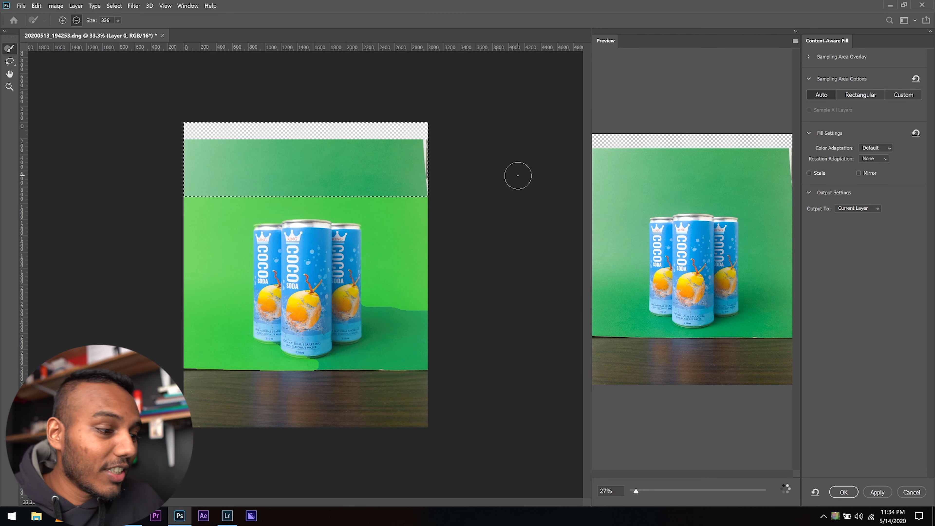
left_click(877, 493)
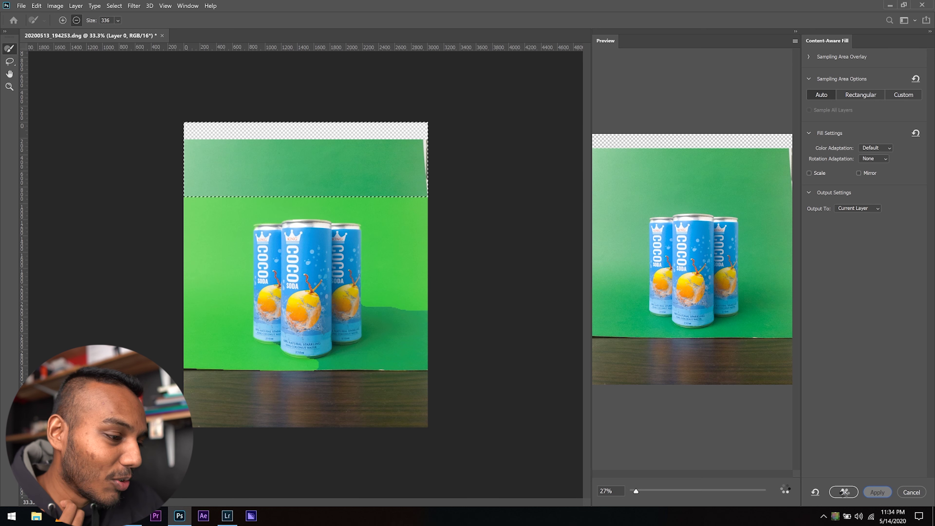
left_click(844, 492)
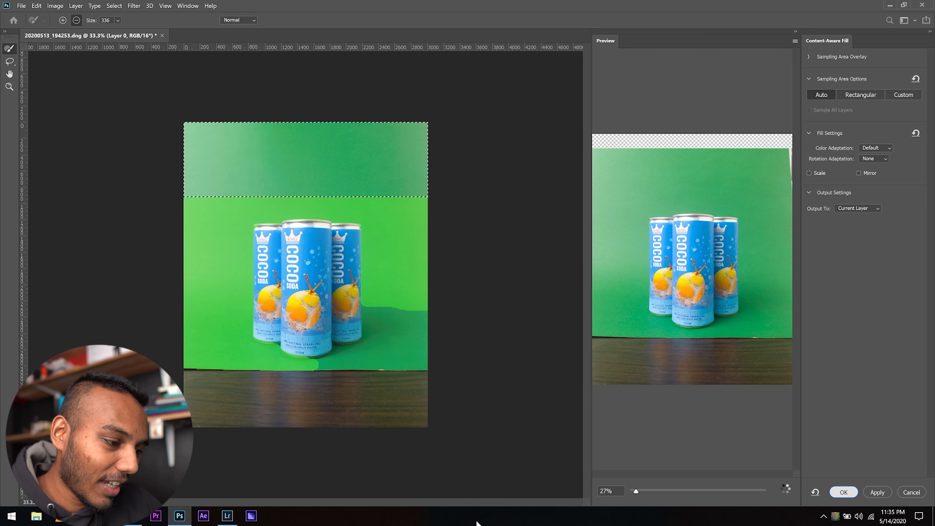
key("ctrl+d")
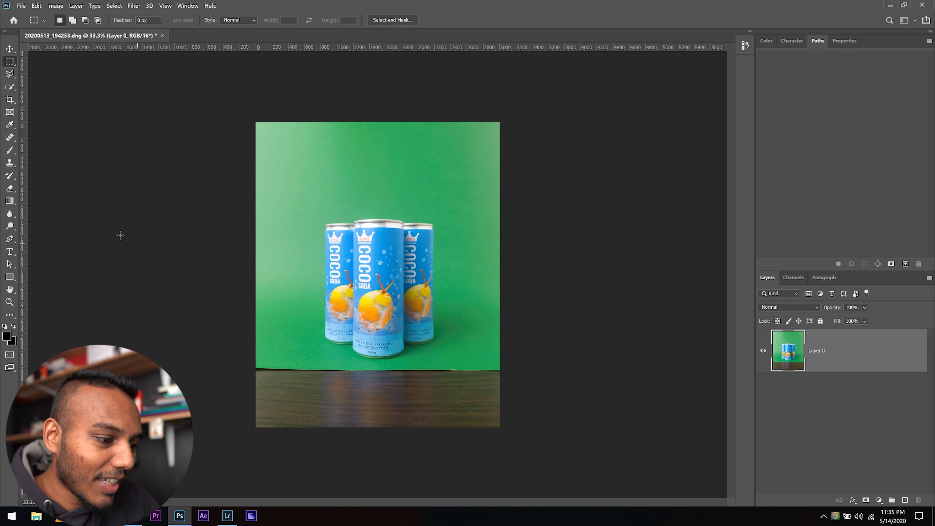
- Select the wooden table strip below the cans and replace it with green background using Content-Aware Fill
left_click(44, 20)
left_click(36, 22)
key("ctrl+shift+d")
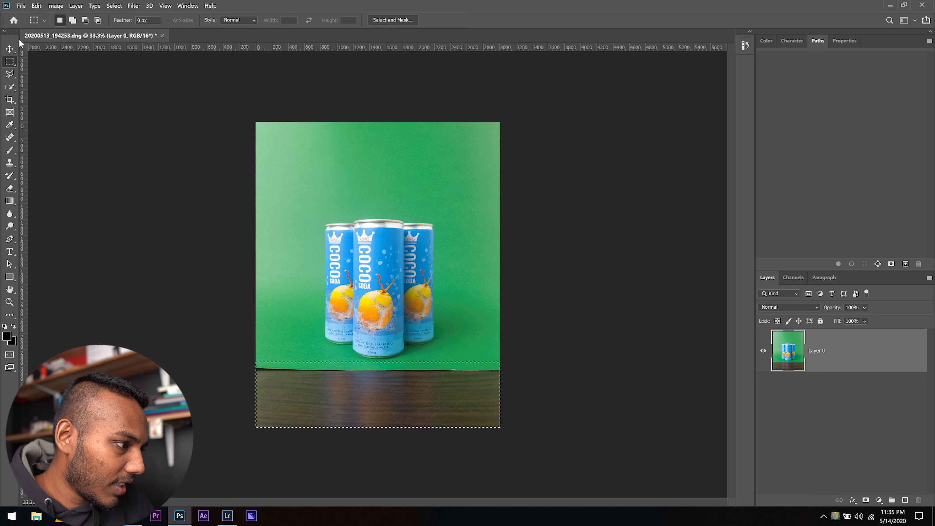
left_click(38, 6)
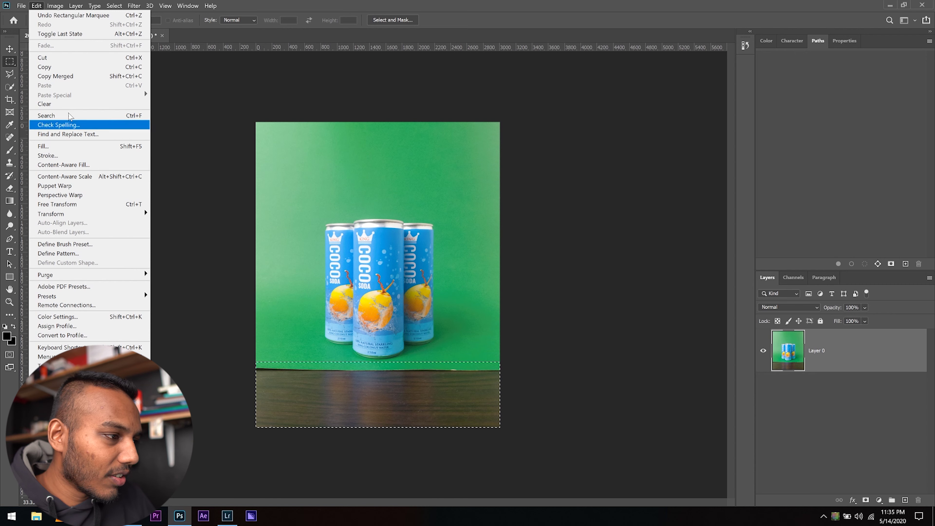
left_click(63, 166)
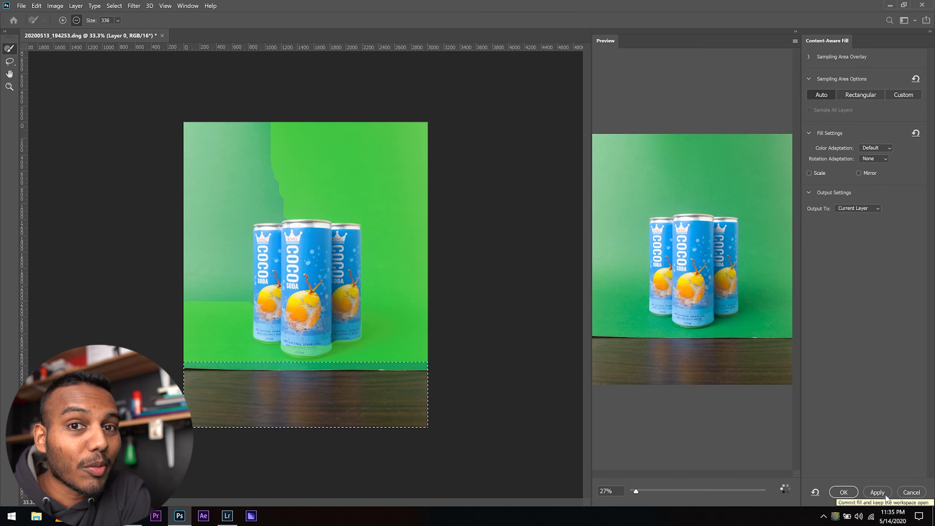
left_click(844, 492)
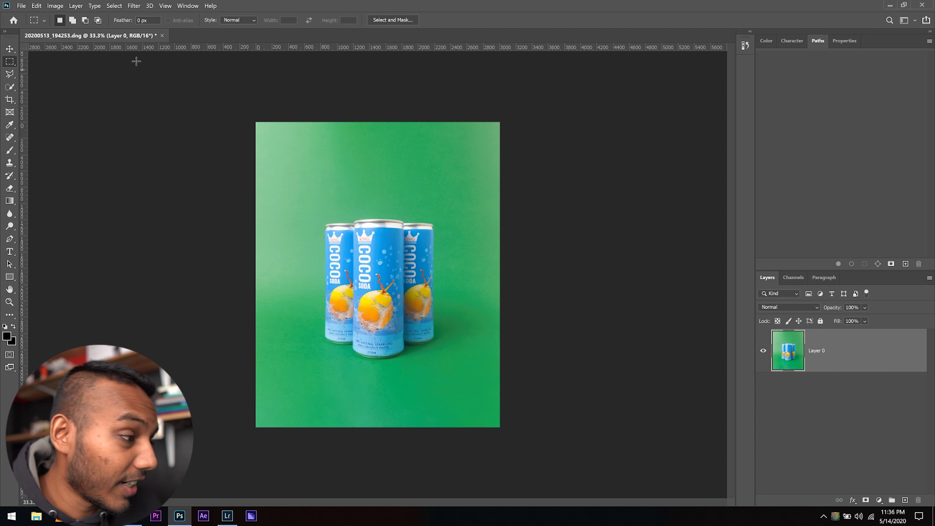
- Convert the document's color profile to Working RGB - sRGB IEC61966-2.1 with Relative Colorimetric intent and black point compensation
left_click(38, 7)
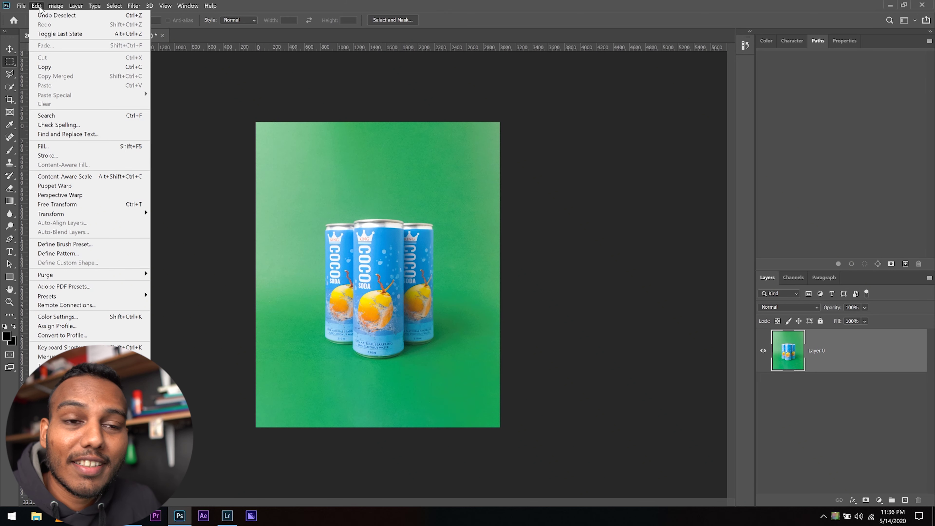
left_click(112, 336)
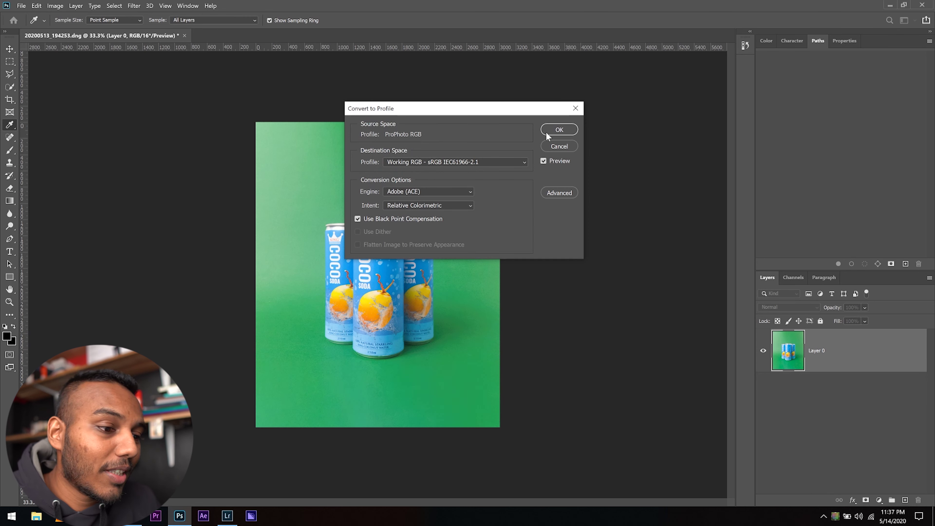
left_click(556, 129)
key("m")
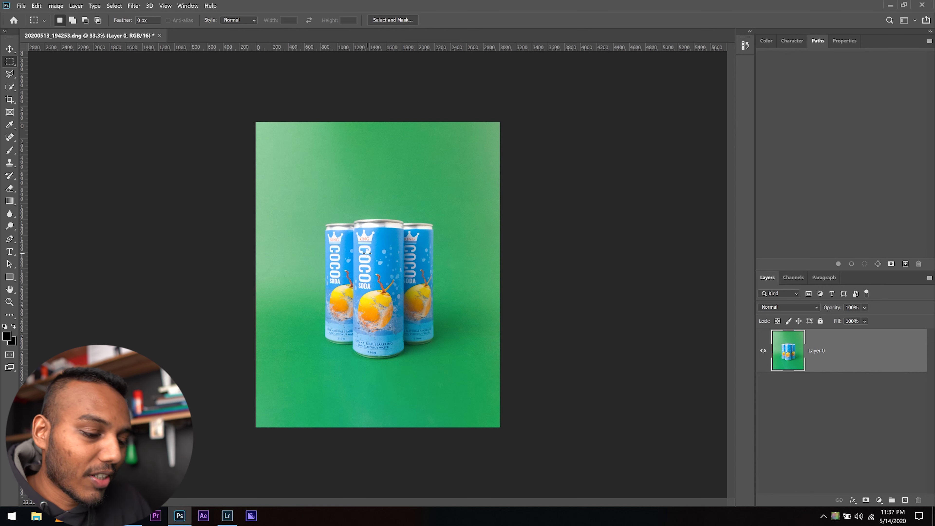
- Start a Pen tool path with an anchor on the left can's outer edge, just below its metal rim
key("p")
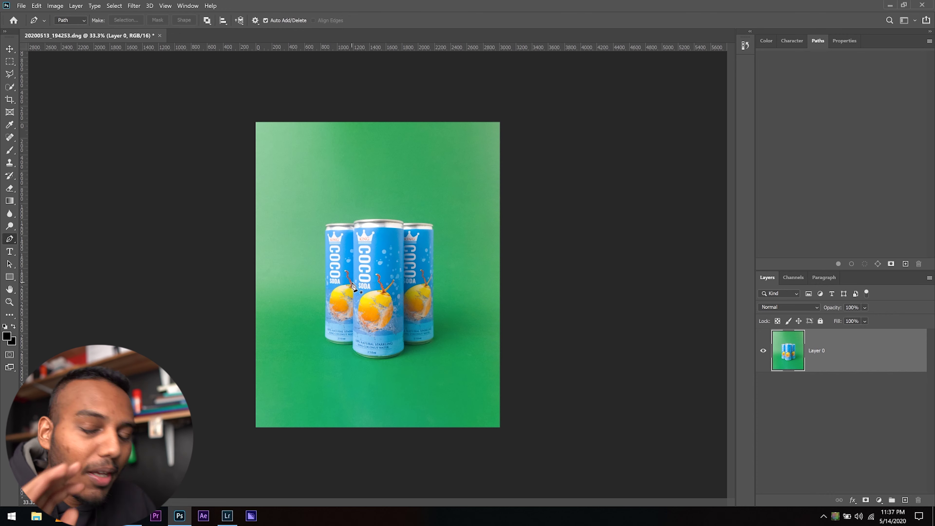
scroll(337, 286, "up", 6)
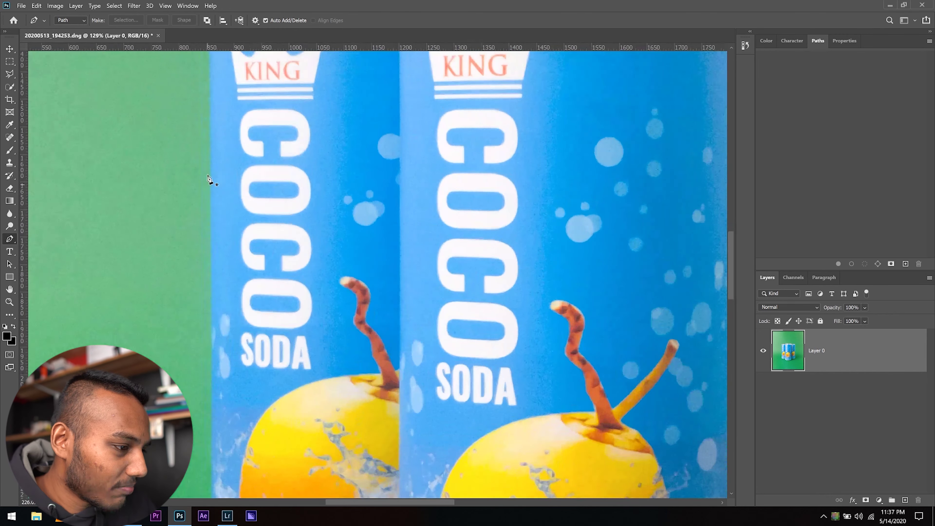
left_click_drag(211, 131, 260, 228)
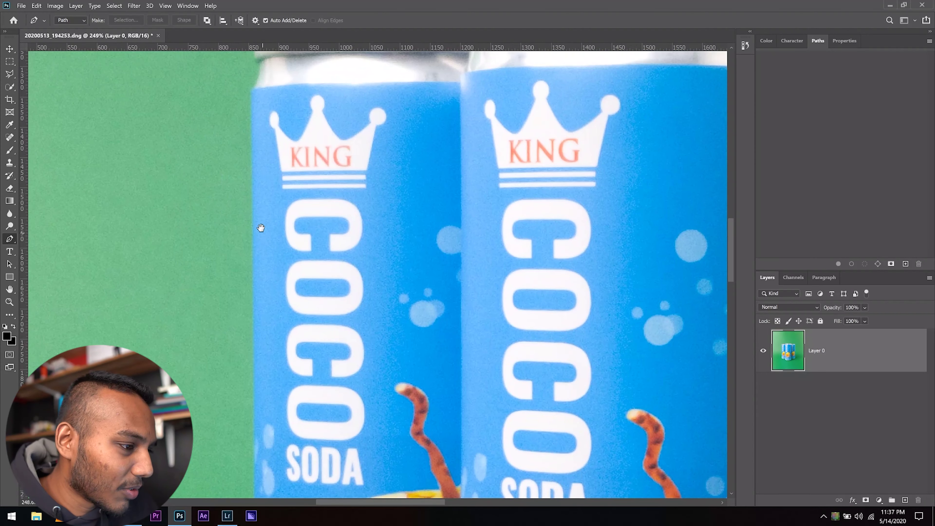
left_click(251, 94)
scroll(314, 312, "down", 5)
scroll(324, 198, "up", 5)
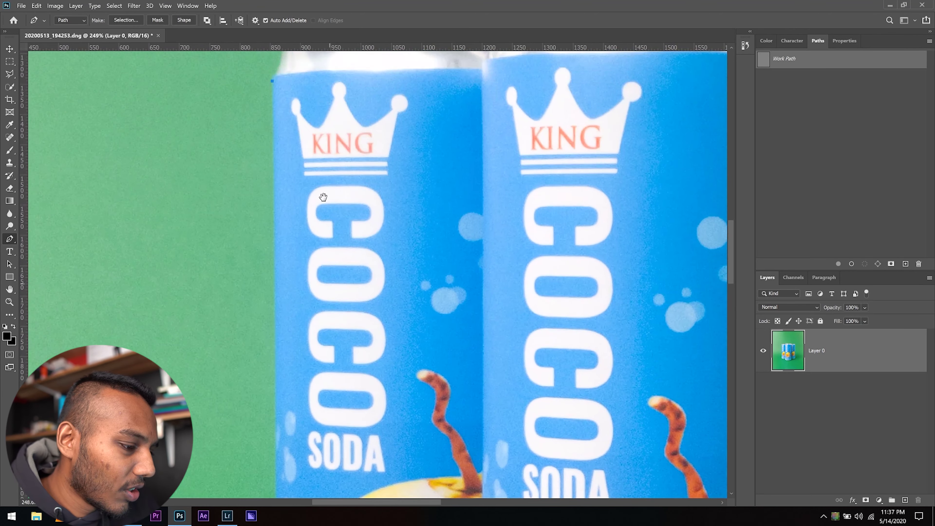
scroll(324, 199, "down", 10)
scroll(311, 295, "up", 2)
- Continue the path around the left can's lower-left corner and along its curved base to the front can, removing the outgoing curve handle
left_click(307, 166)
left_click(314, 180)
left_click(323, 188)
left_click(328, 196)
left_click(334, 206)
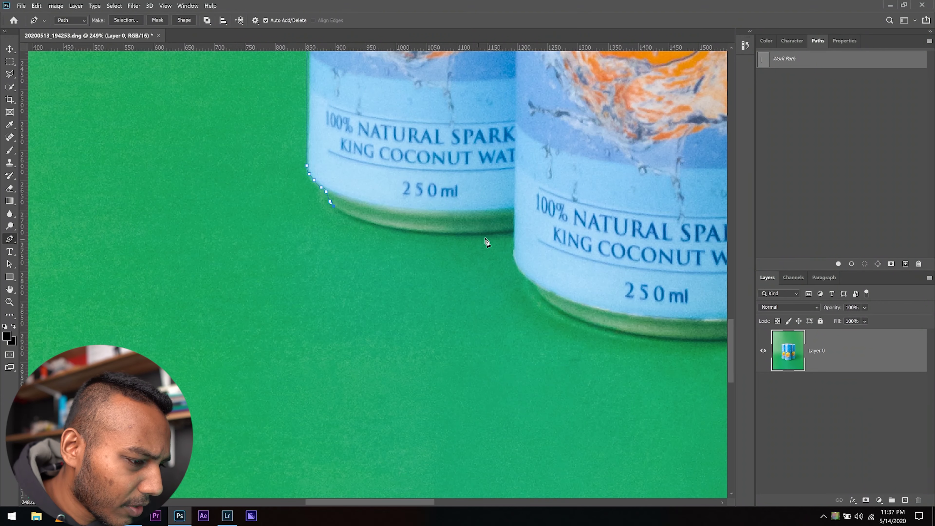
left_click_drag(511, 232, 606, 217)
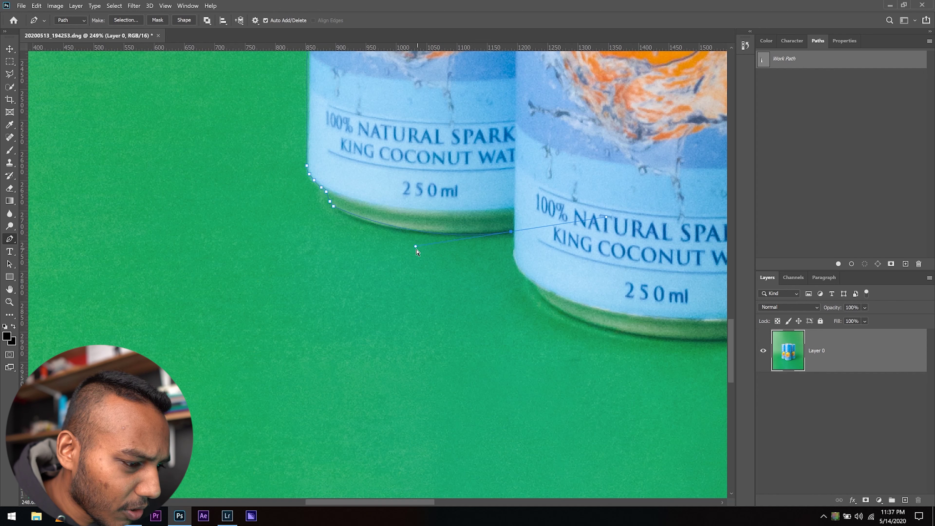
left_click(511, 232, "alt")
- Trace the front can's lower-left corner with closely spaced anchors down to the start of its metal base
left_click(513, 248)
left_click(513, 254)
left_click(515, 259)
left_click(517, 265)
left_click(520, 272)
left_click(525, 276)
left_click(528, 280)
left_click(533, 284)
left_click(543, 299)
left_click(547, 303)
- Extend the path along the front can's curved base and around its lower-right corner to the right can
left_click_drag(585, 326, 317, 314)
left_click(431, 330)
left_click_drag(584, 299, 586, 302)
left_click(614, 271)
left_click(627, 252)
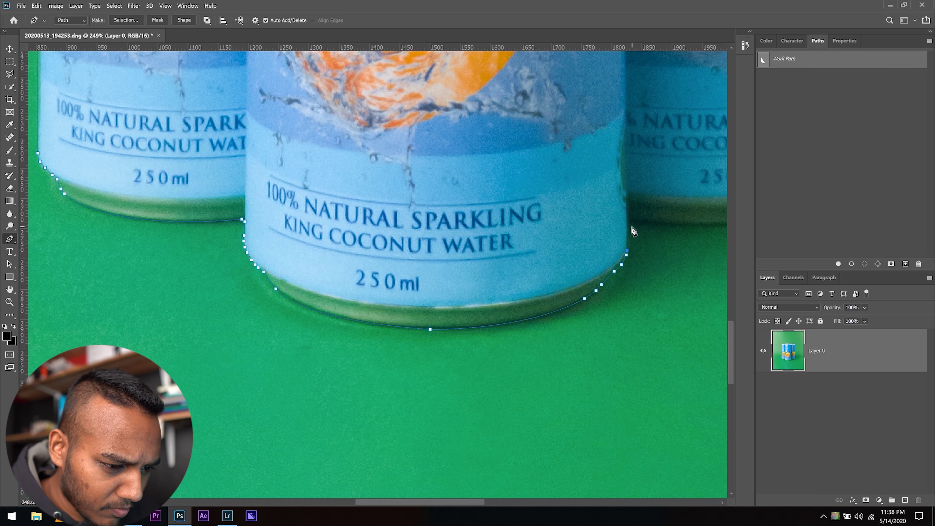
- Trace the right can's base, outer side and top rim back to the front can
left_click_drag(626, 240, 482, 243)
left_click(483, 224)
left_click(619, 223)
left_click(679, 201)
left_click_drag(679, 201, 511, 279)
left_click(535, 250)
scroll(538, 243, "up", 5)
left_click(390, 291)
left_click(379, 226)
- Trace the right corner of the front can's top rim and curve the path along the rim
scroll(393, 229, "left", 5)
left_click(210, 249)
left_click(207, 240)
left_click(201, 227)
left_click(197, 224)
scroll(490, 243, "left", 6)
scroll(491, 244, "down", 3)
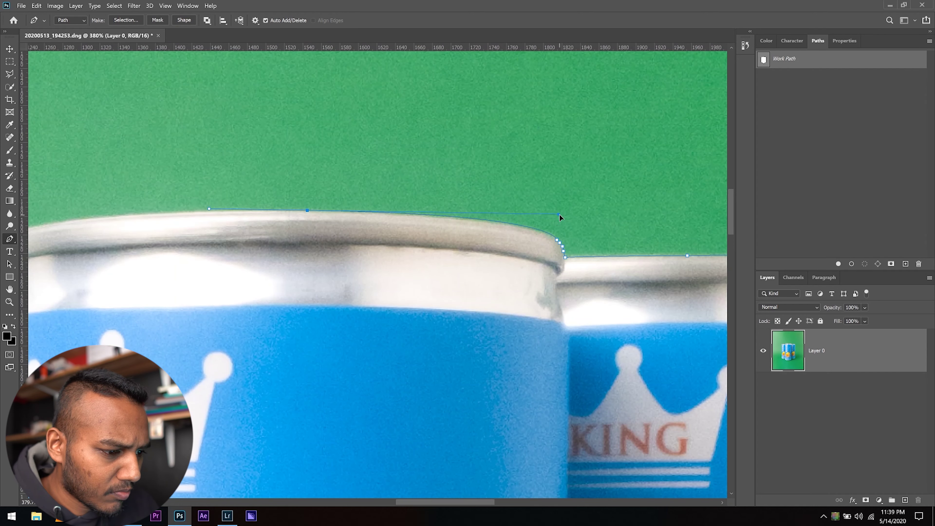
- Trace the left can's top rim and close the path at the starting anchor below the rim
left_click(521, 262)
left_click(425, 271)
left_click(328, 280)
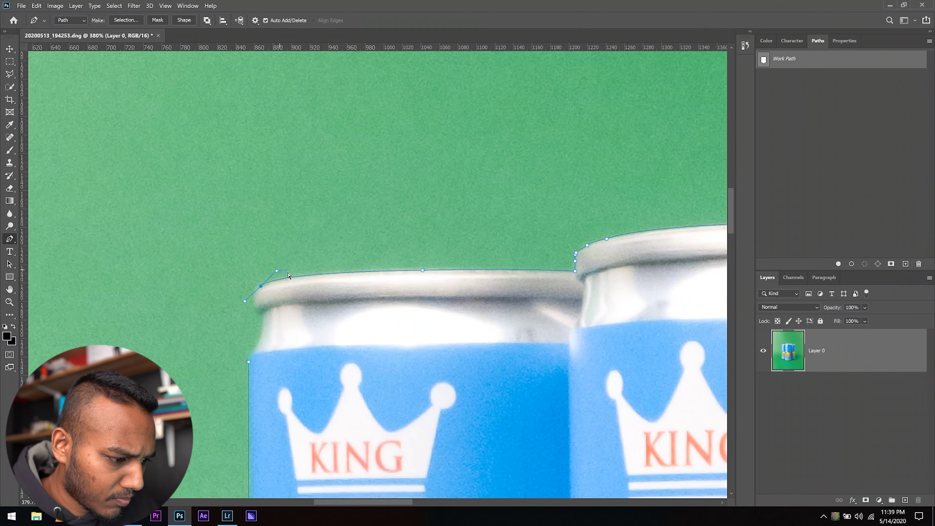
left_click(260, 291)
left_click(249, 361)
scroll(396, 344, "down", 15)
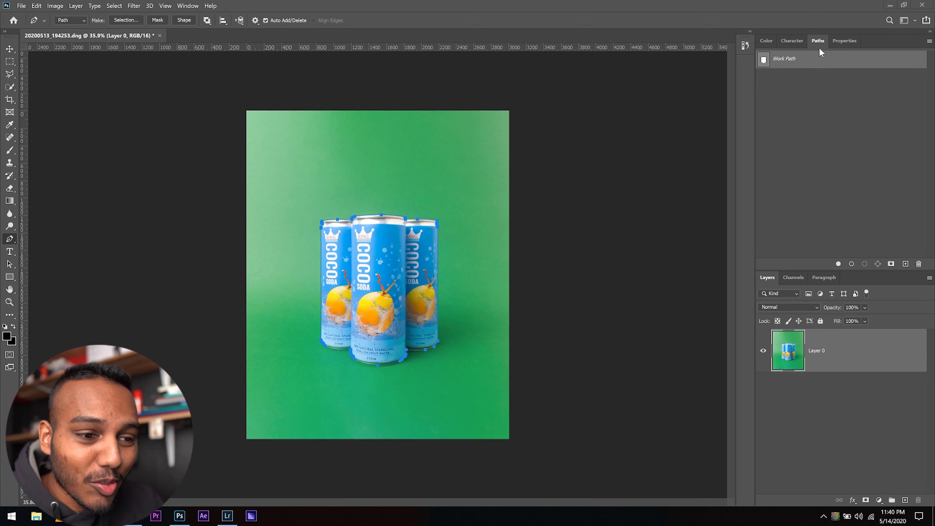
- Save the work path under the name "three cans"
left_click(188, 6)
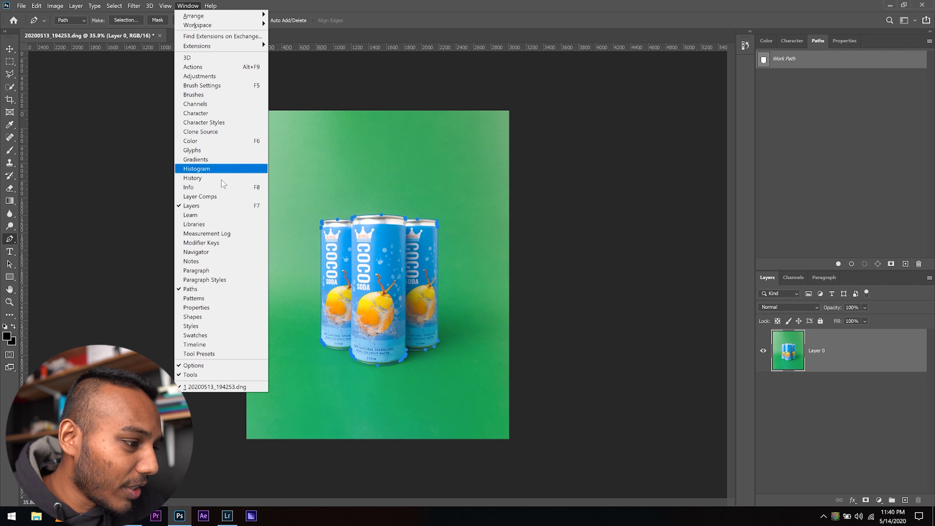
left_click(206, 291)
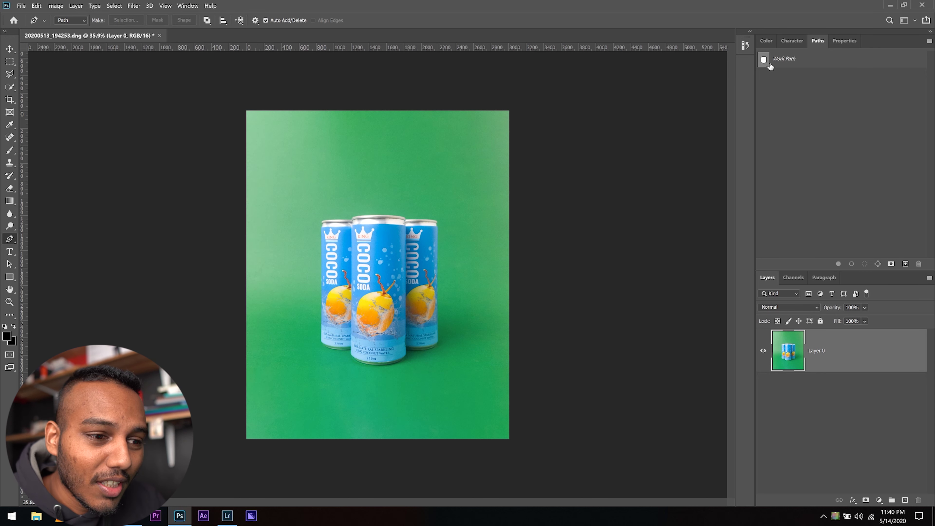
double_click(789, 59)
type("CAn")
key("BackSpace")
key("BackSpace")
key("BackSpace")
type("three ca")
key("BackSpace")
key("BackSpace")
type("cans")
key("Return")
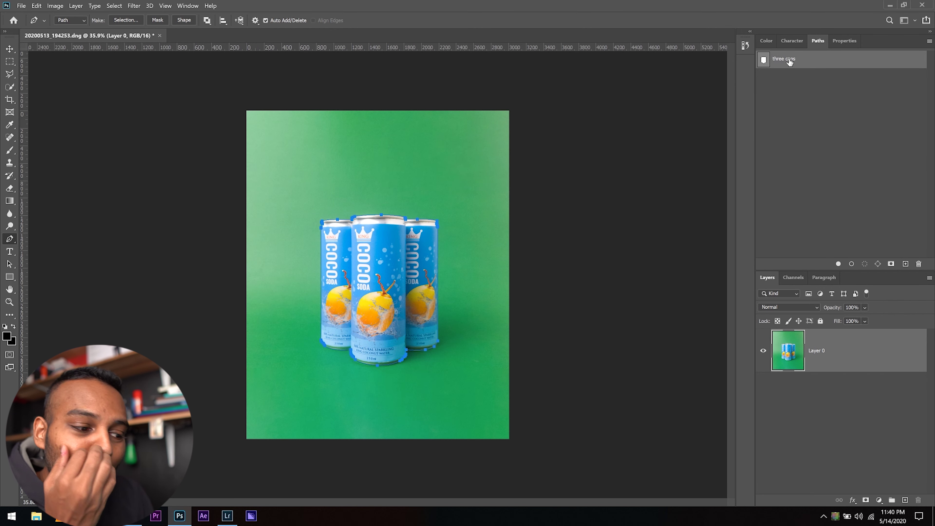
- Deselect the three cans path and duplicate Layer 0
key("Escape")
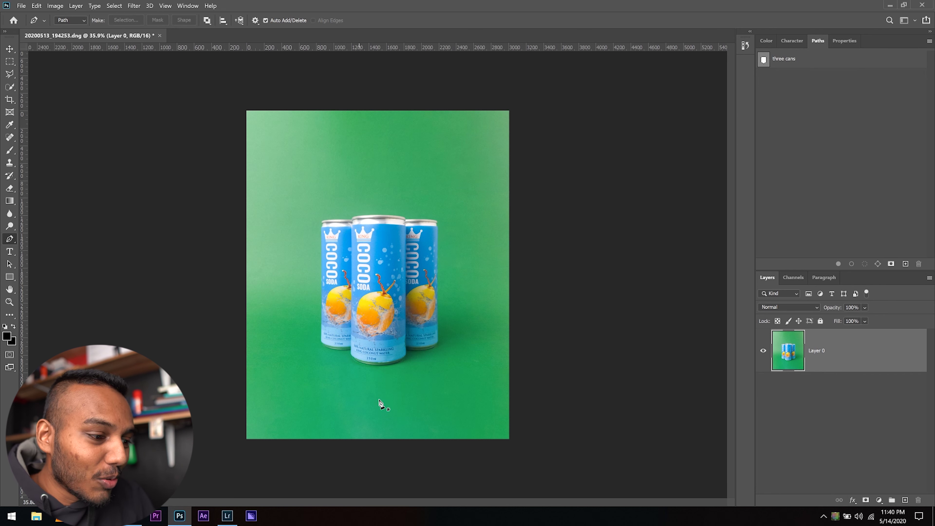
left_click(806, 58)
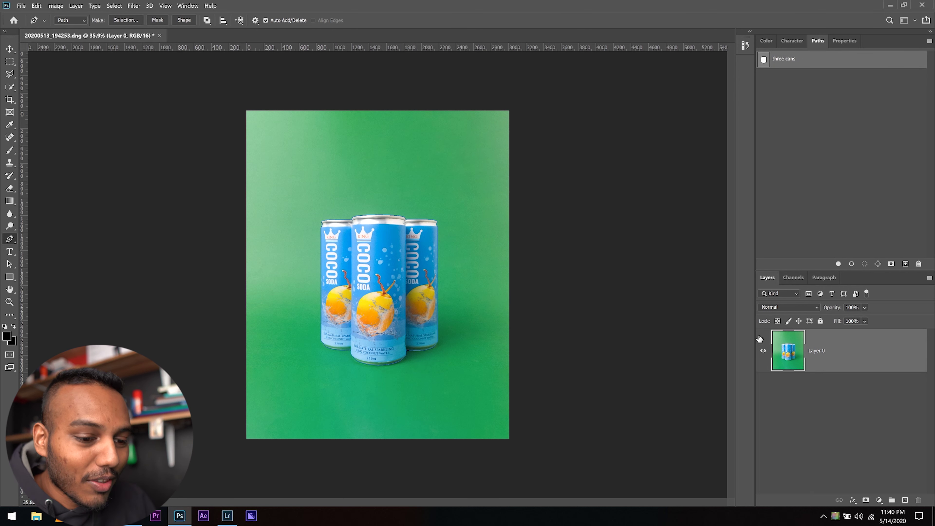
left_click(777, 147)
key("ctrl+j")
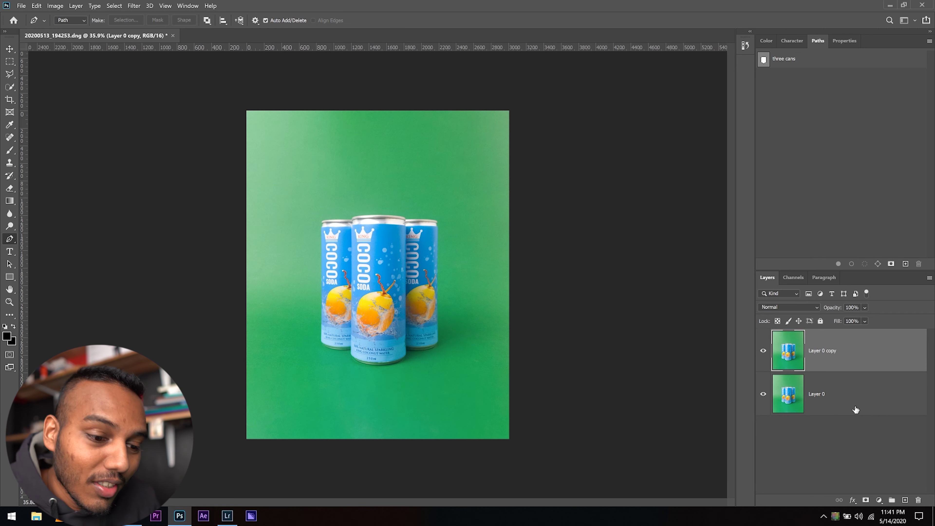
- Load the three cans path as a selection and copy the cans from Layer 0 copy to a new layer
left_click(791, 61)
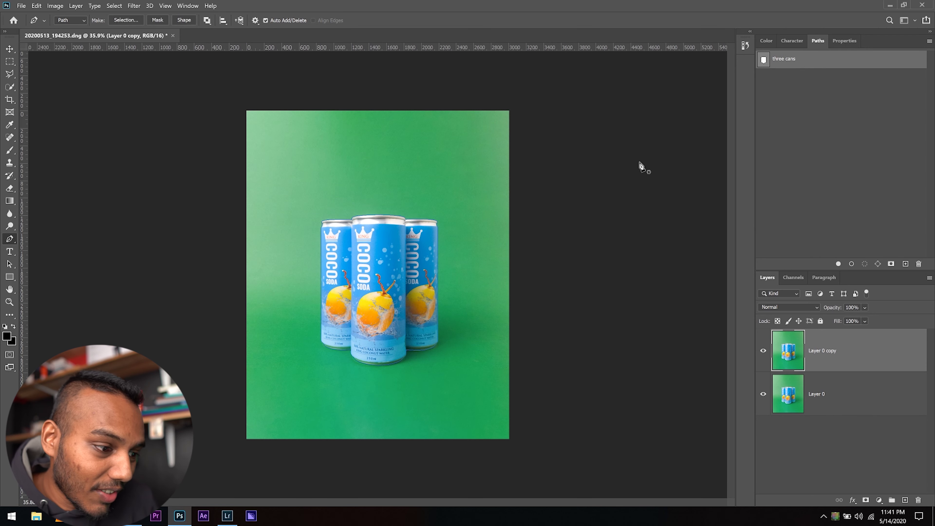
scroll(440, 262, "up", 5)
scroll(467, 215, "down", 5)
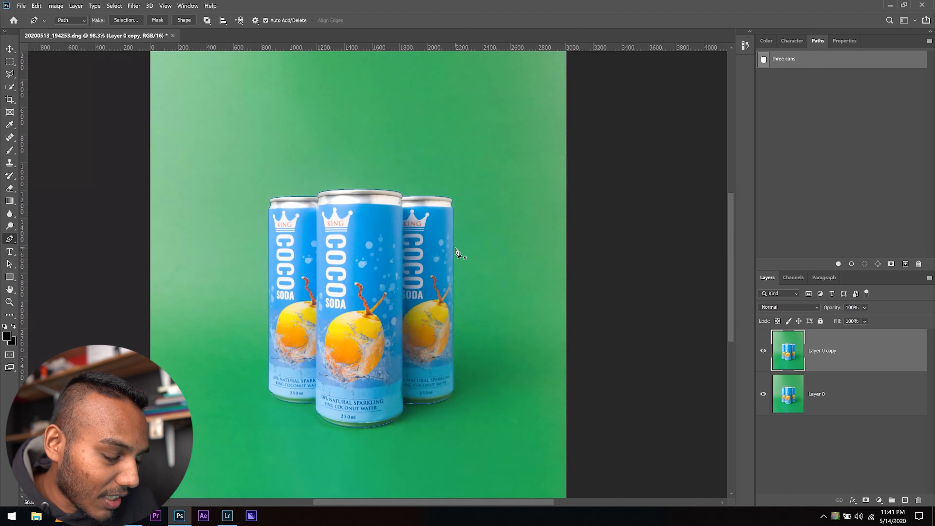
left_click(762, 61, "ctrl")
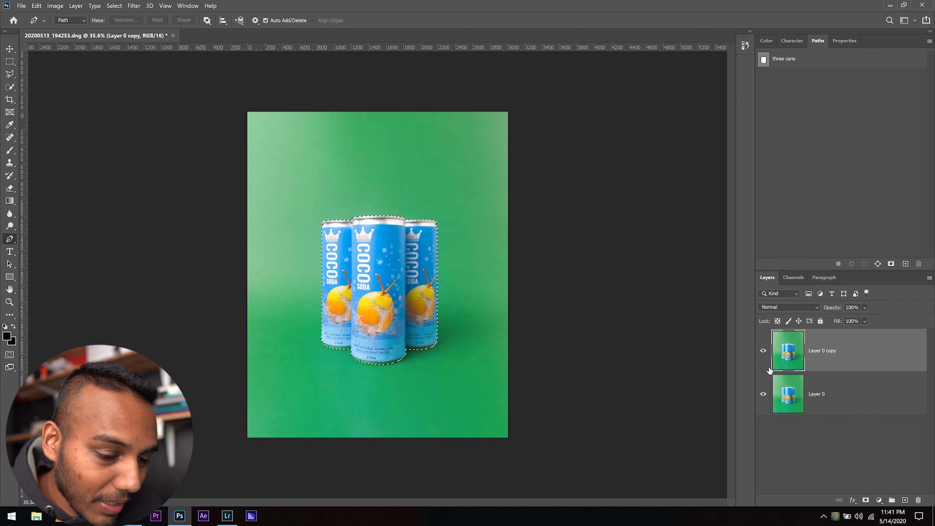
key("ctrl+j")
- Hide Layer 0 copy and Layer 0 to inspect the can cutout, and show Layer 0 copy again
left_click(763, 393)
left_click(763, 438)
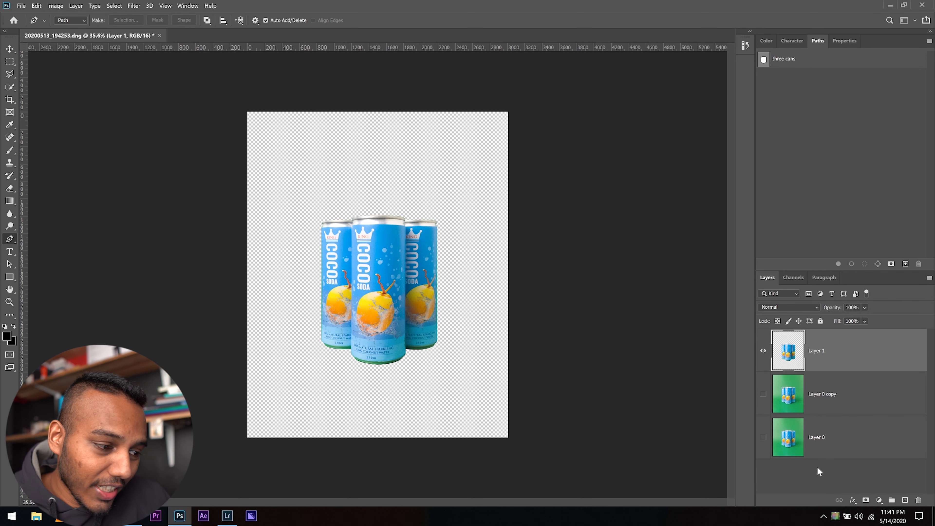
left_click(763, 394)
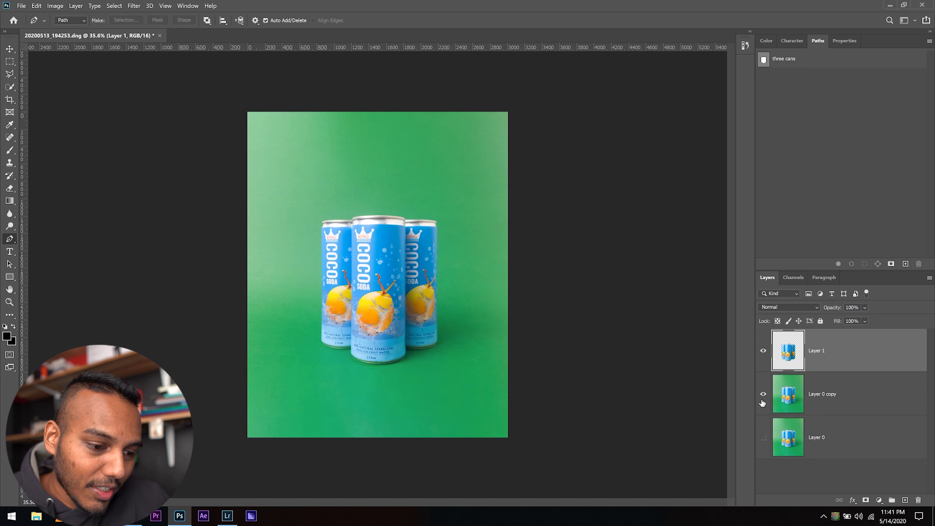
- Apply the Camera Raw Filter to Layer 0 copy with Luminance noise reduction set to 100
left_click(826, 394)
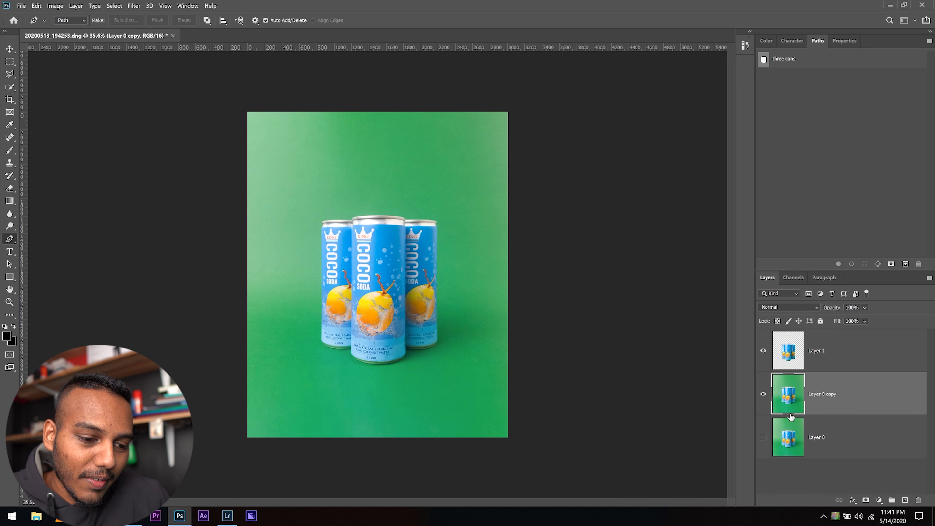
left_click(134, 5)
left_click(158, 57)
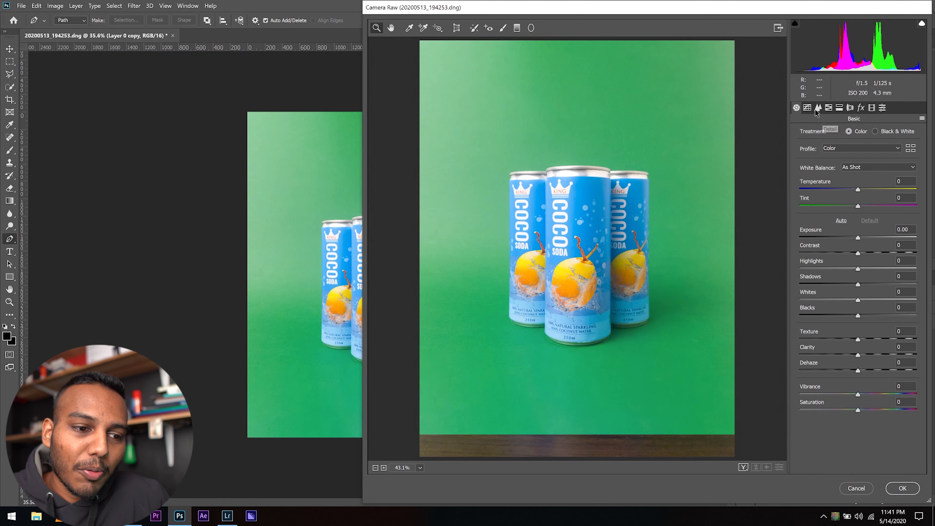
left_click(818, 108)
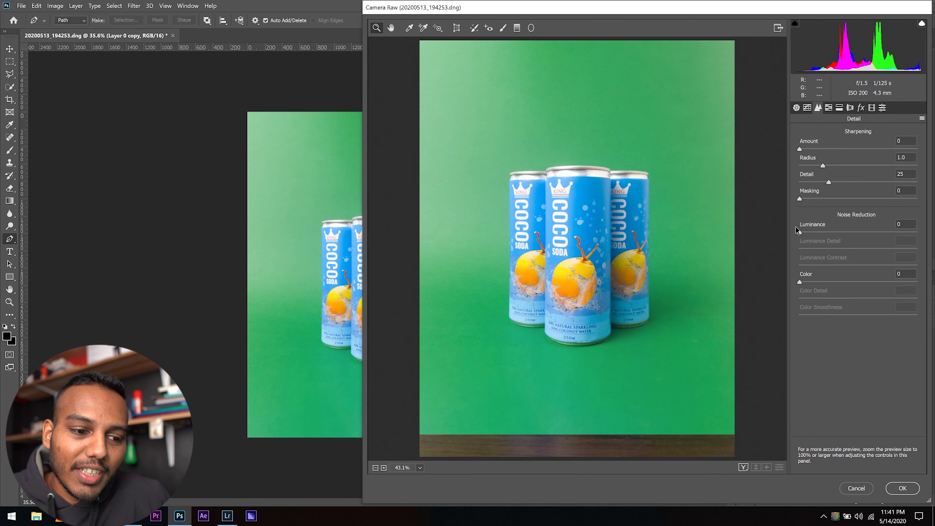
left_click_drag(800, 232, 928, 239)
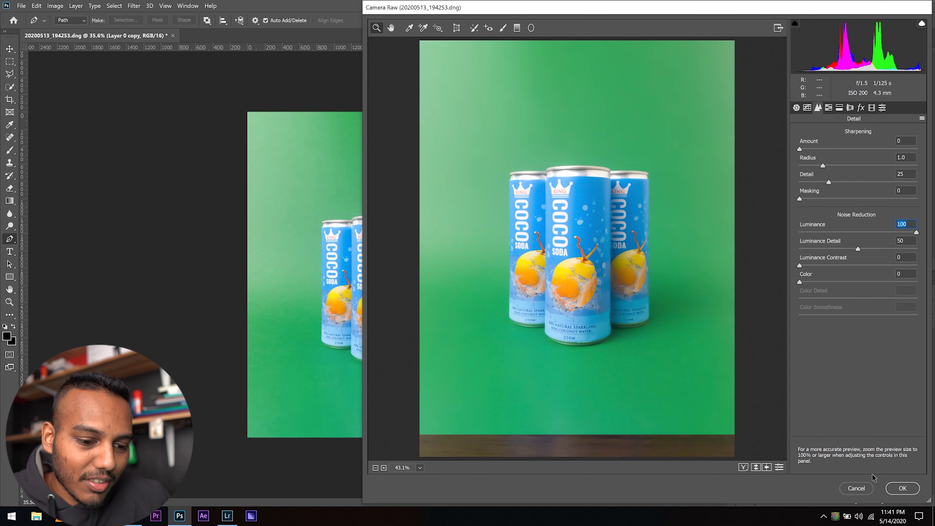
left_click(903, 488)
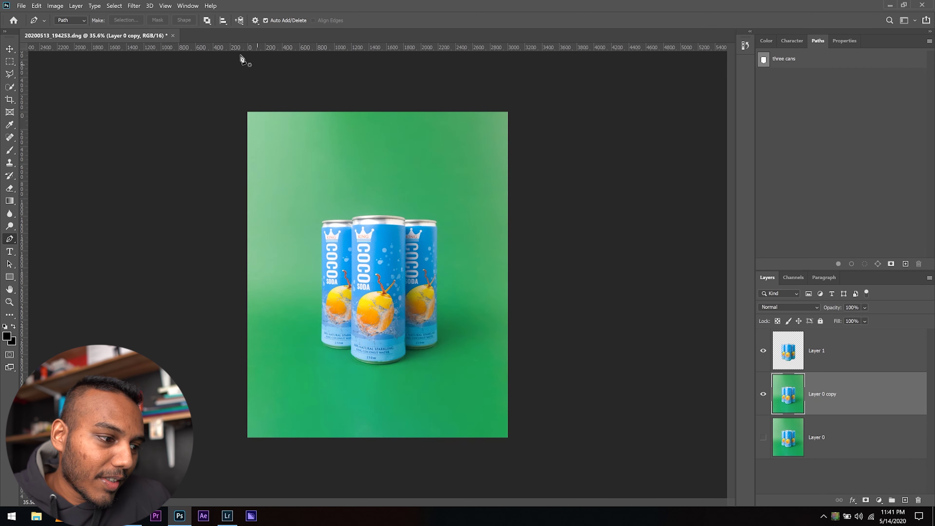
- Apply a second Camera Raw Filter pass to Layer 0 copy with Luminance noise reduction at maximum
left_click(134, 6)
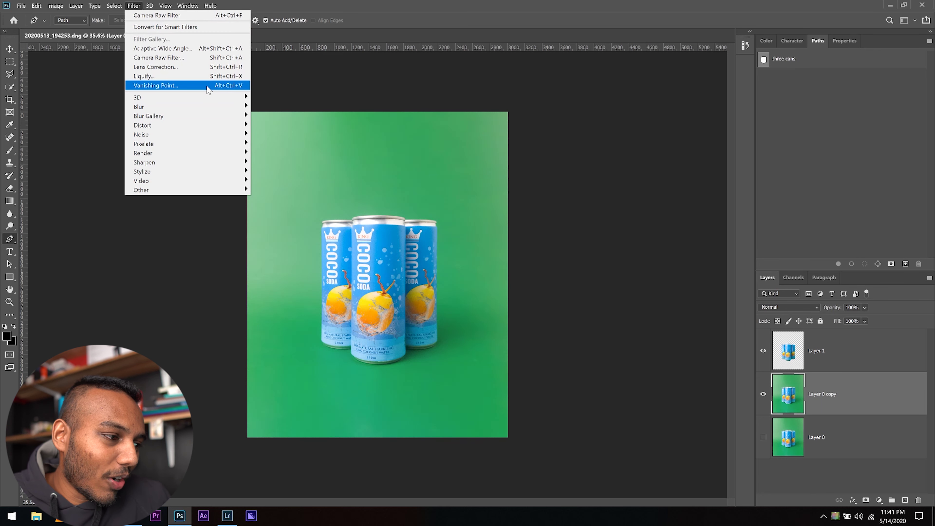
left_click(205, 59)
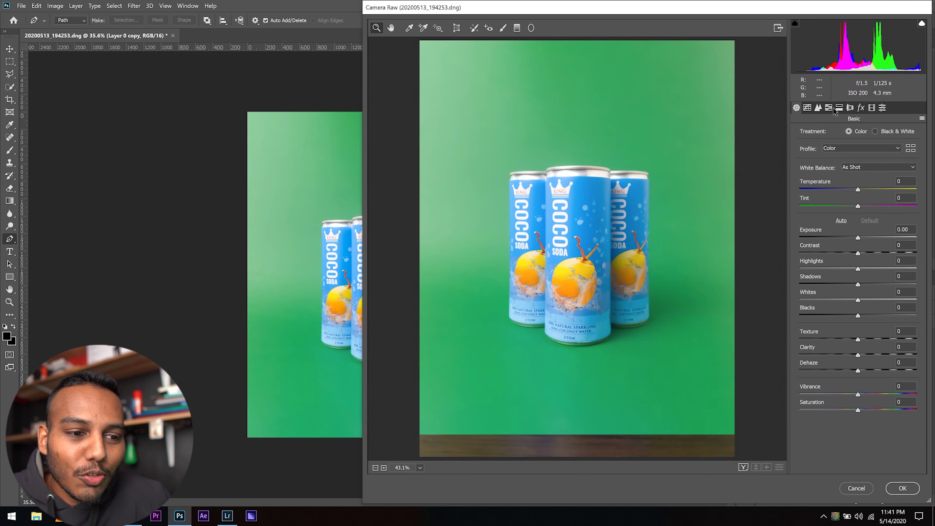
left_click(830, 107)
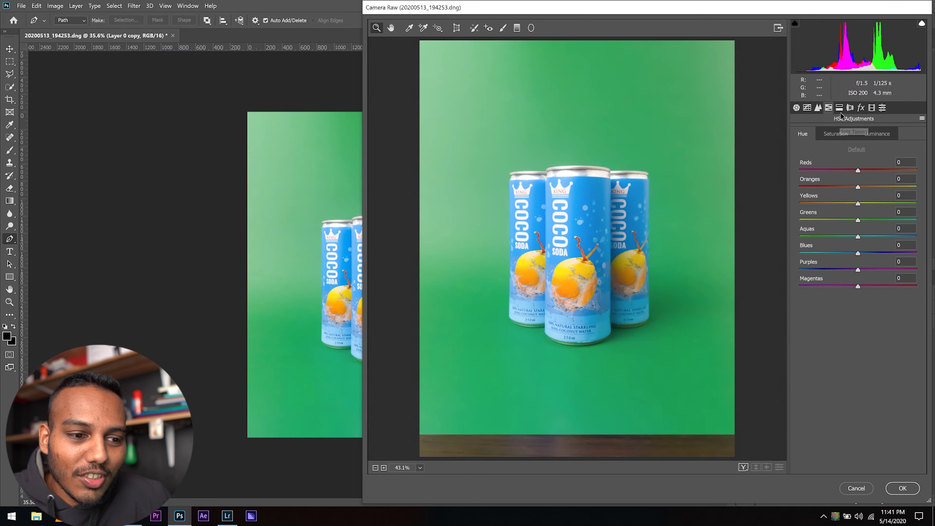
left_click(818, 108)
left_click_drag(798, 231, 919, 237)
left_click(902, 489)
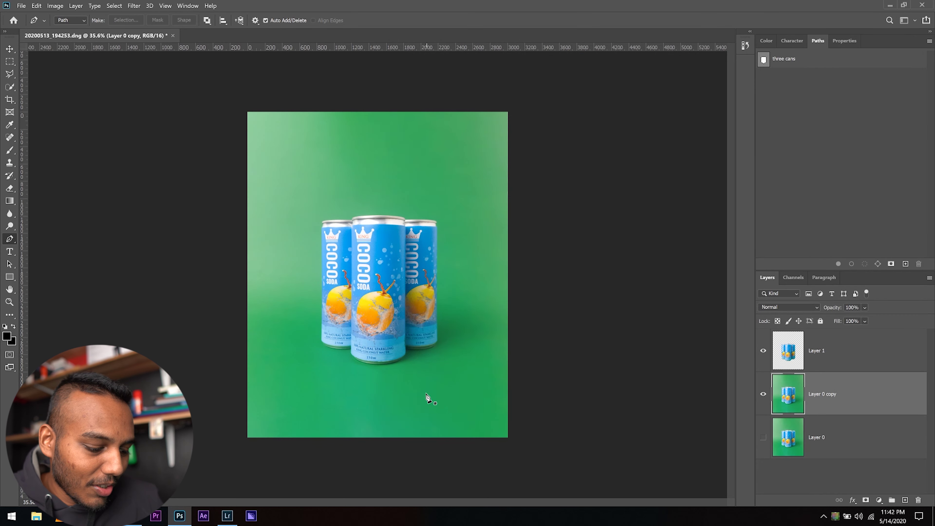
- Show Layer 0 and toggle Layer 0 copy's visibility to compare the background grain before and after noise reduction
scroll(429, 379, "up", 5)
scroll(429, 380, "down", 4)
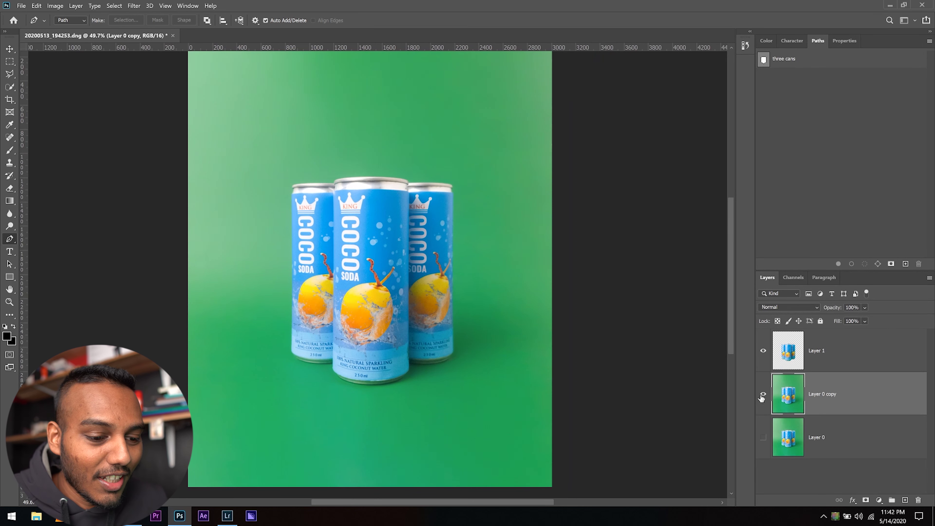
left_click(763, 441)
left_click(764, 396)
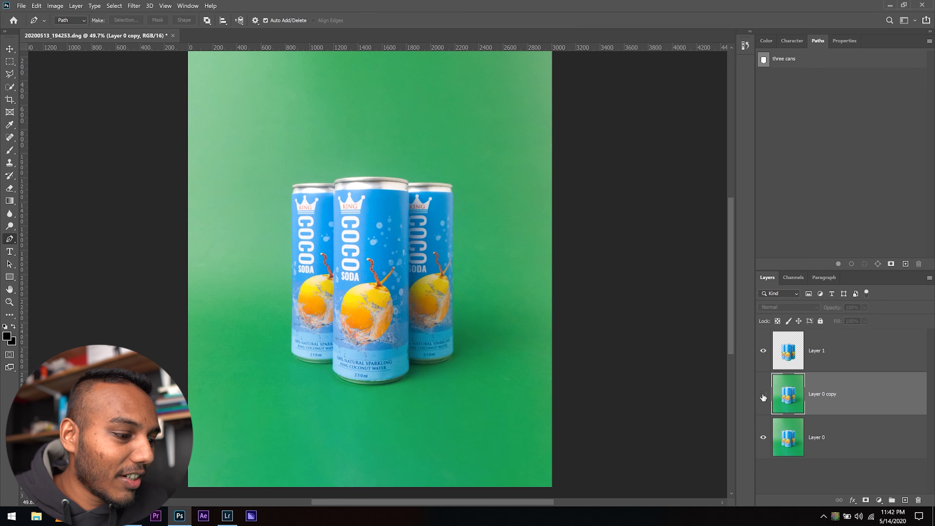
left_click(764, 394)
left_click(764, 394)
left_click(764, 394)
scroll(480, 375, "up", 4)
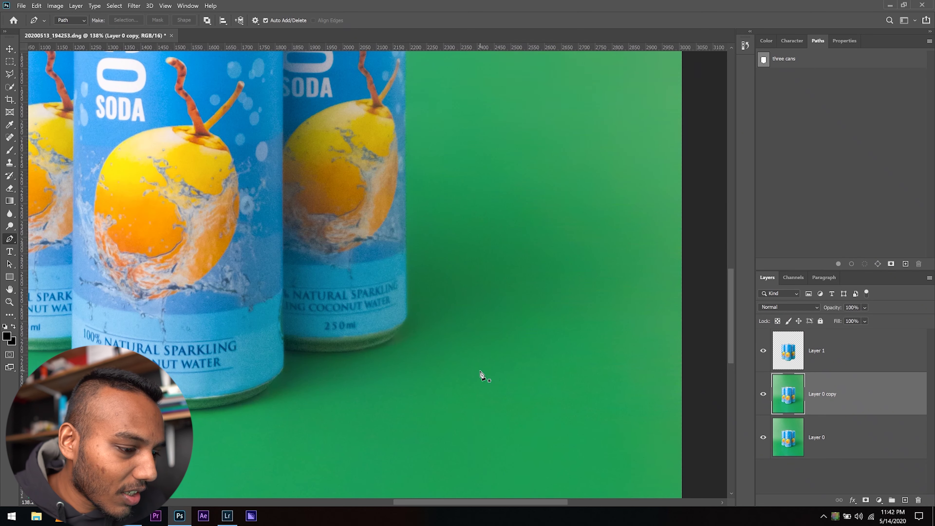
left_click(765, 395)
left_click(764, 395)
left_click(764, 394)
left_click(764, 394)
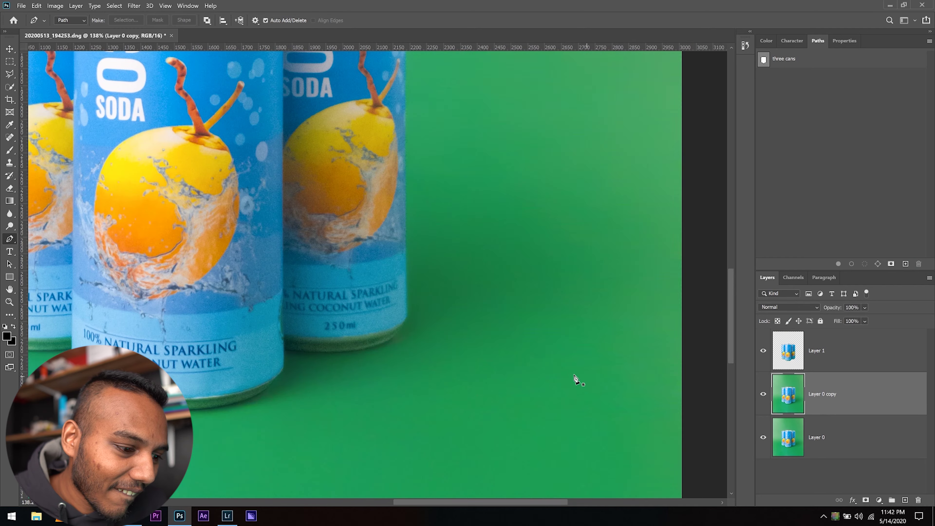
scroll(606, 383, "down", 5)
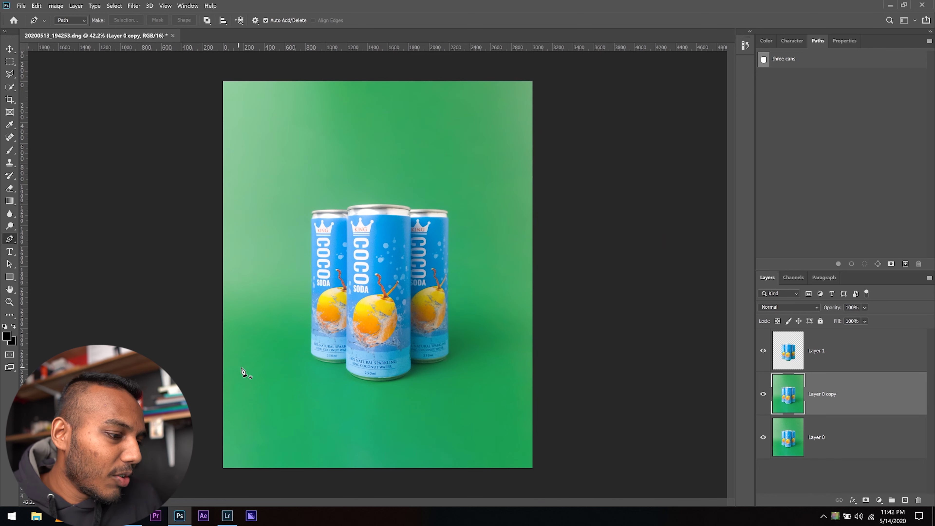
- Add a black Solid Color fill layer above Layer 0 copy and fill its layer mask with black
left_click(10, 138)
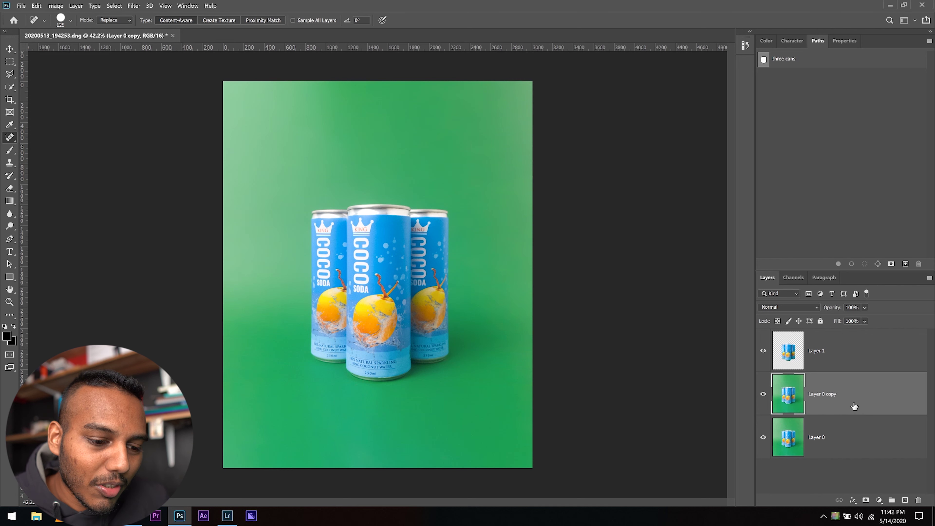
left_click(878, 499)
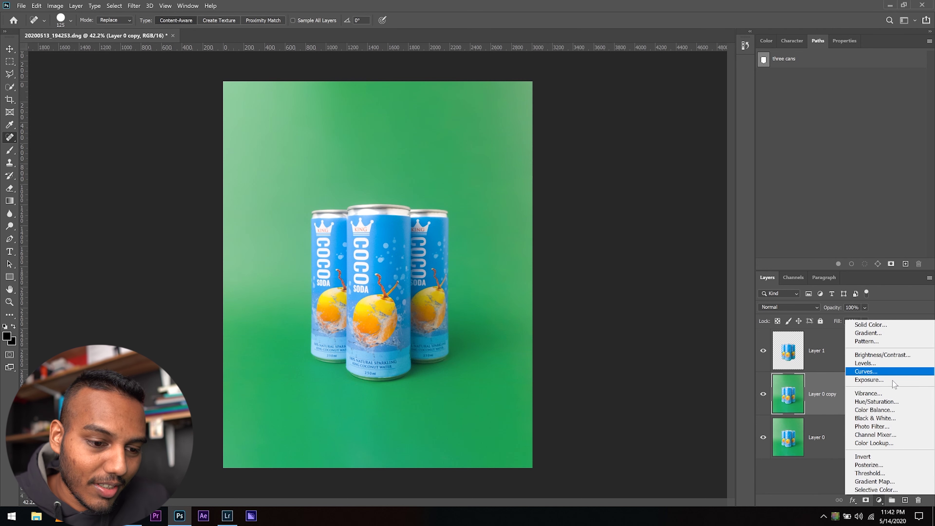
left_click(880, 502)
left_click(880, 501)
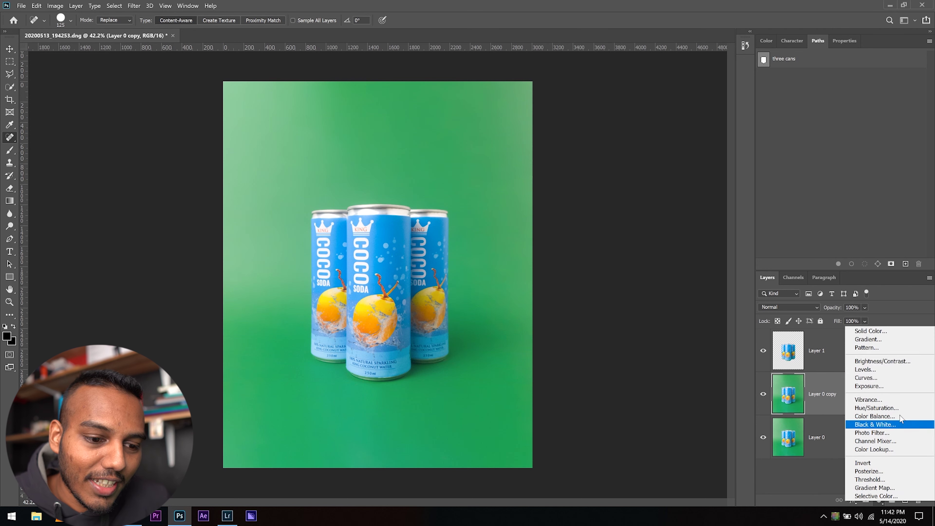
left_click(893, 333)
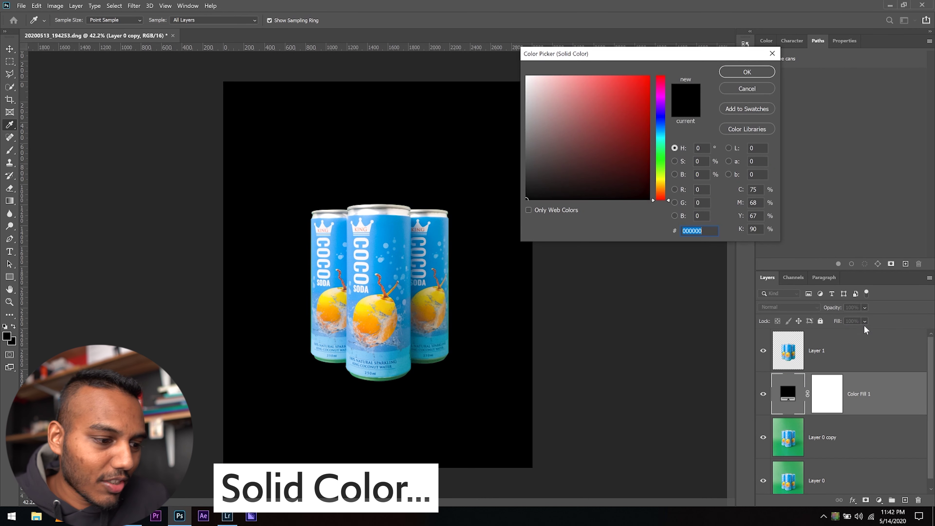
left_click(747, 72)
left_click(826, 399)
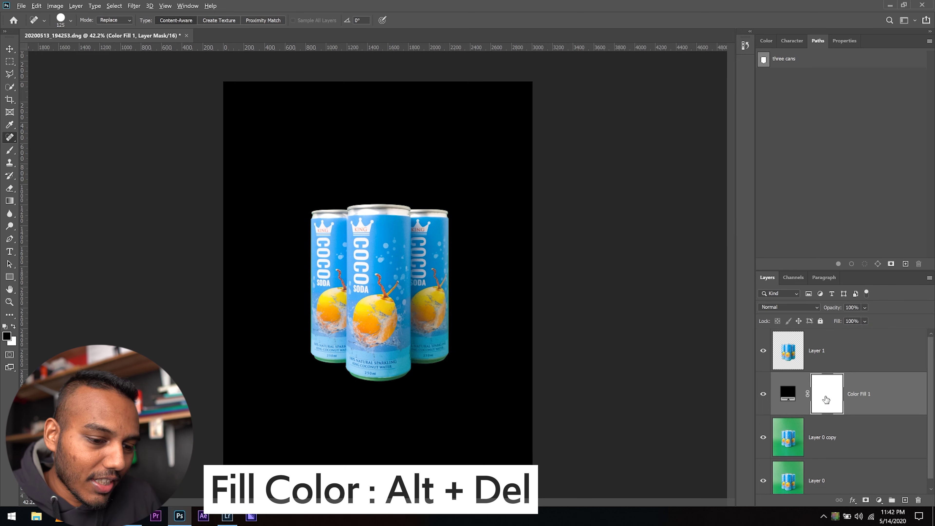
key("alt+Delete")
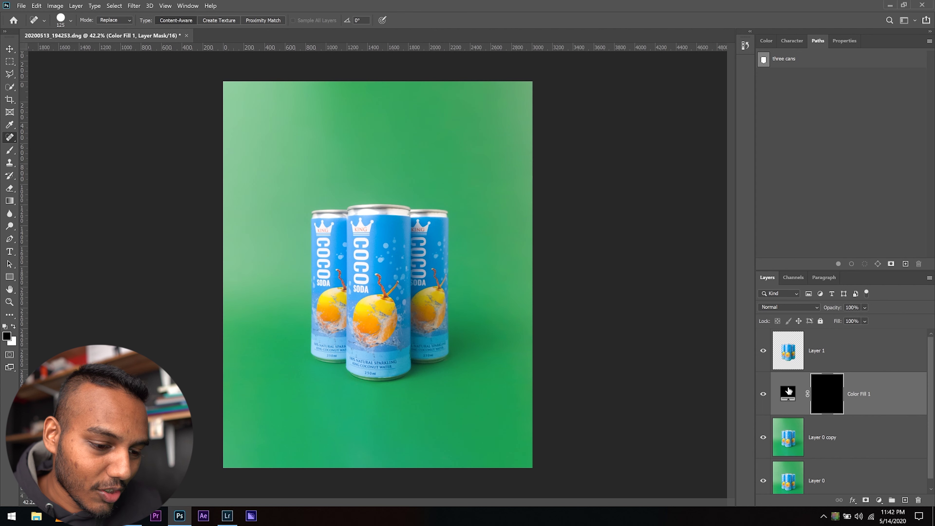
- Recolor the Color Fill 1 layer with the green (30a75d) sampled from the backdrop above the cans
double_click(789, 394)
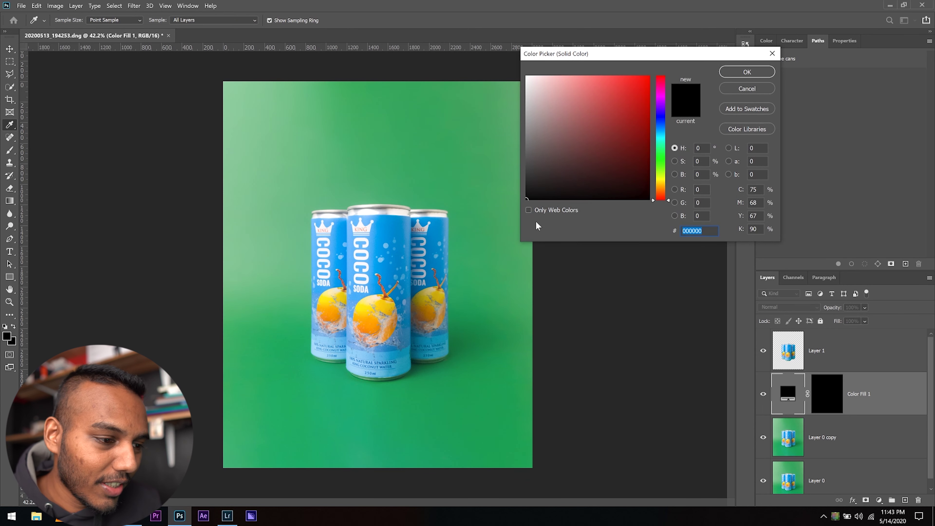
left_click(606, 152)
left_click(559, 153)
left_click(605, 124)
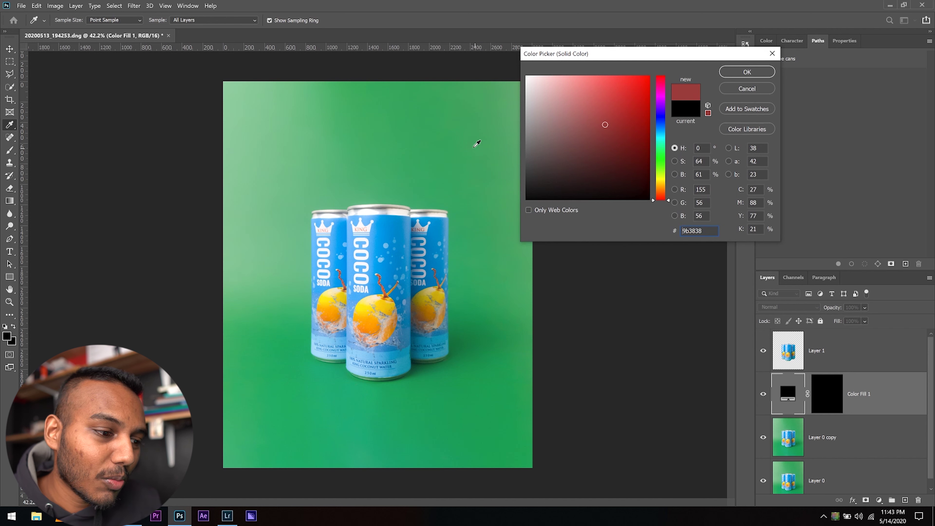
left_click(457, 140)
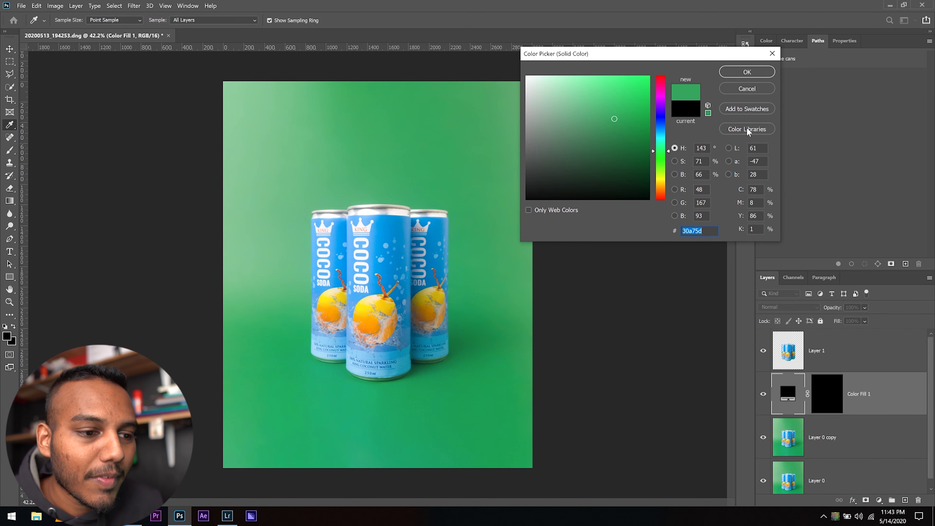
left_click(746, 72)
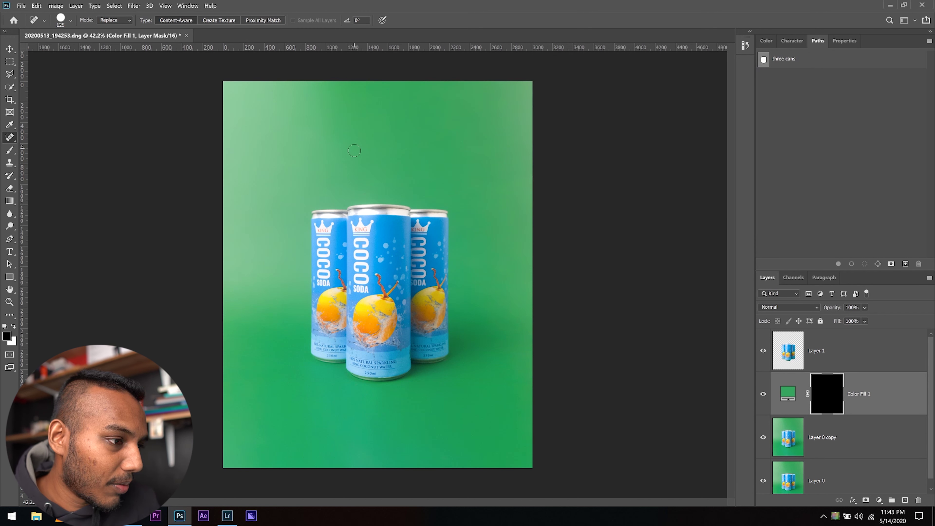
- Set up a white 1600 px brush with 100% hardness and 100% flow for painting on the Color Fill 1 mask
key("b")
key("x")
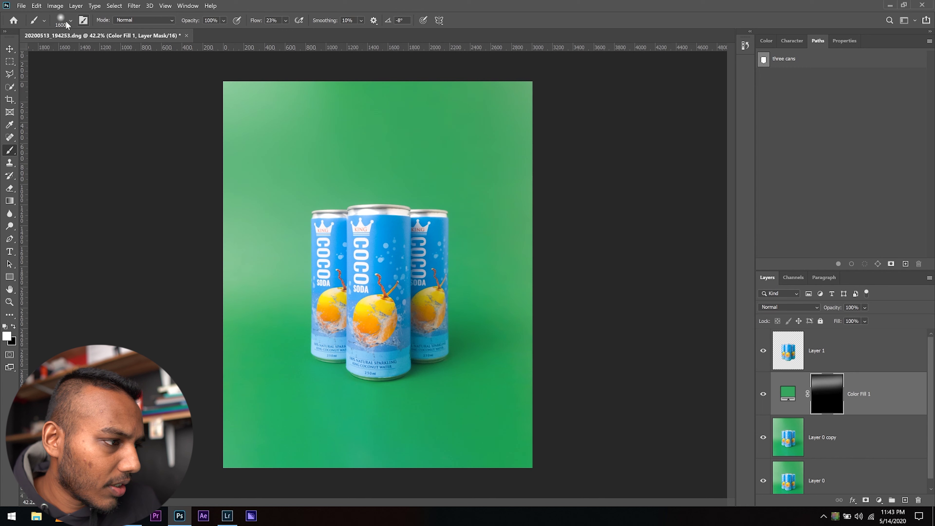
left_click(71, 21)
left_click(89, 74)
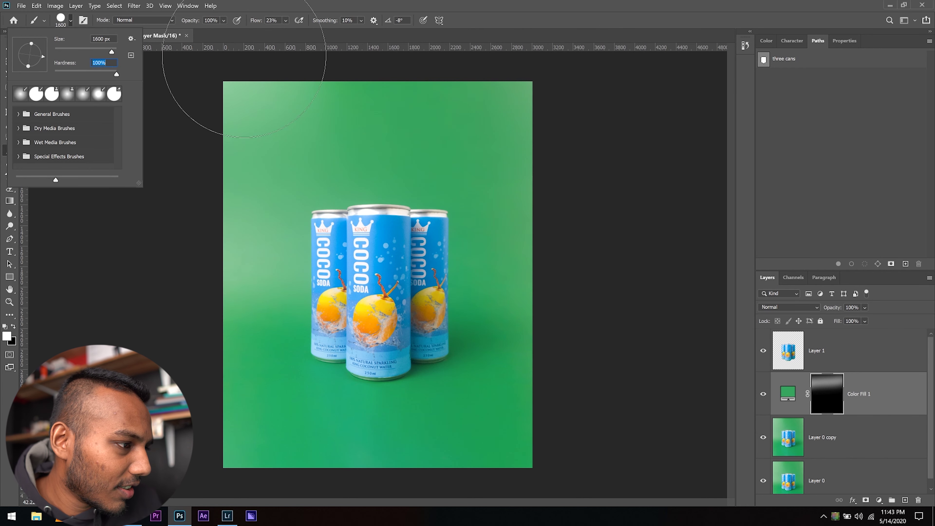
left_click_drag(286, 20, 367, 34)
- Try painting the Color Fill 1 mask white over the backdrop above and beside the cans with the hard brush, and undo the strokes
mouse_move(606, 136)
left_mouse_down()
mouse_move(281, 136)
mouse_move(83, 147)
left_mouse_up()
key("ctrl+z")
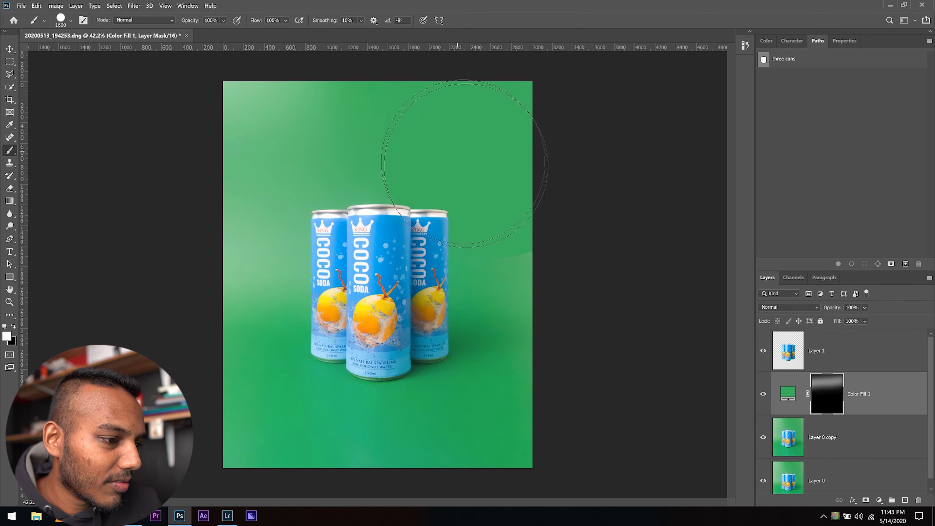
left_click_drag(526, 173, 530, 210)
left_click(400, 172)
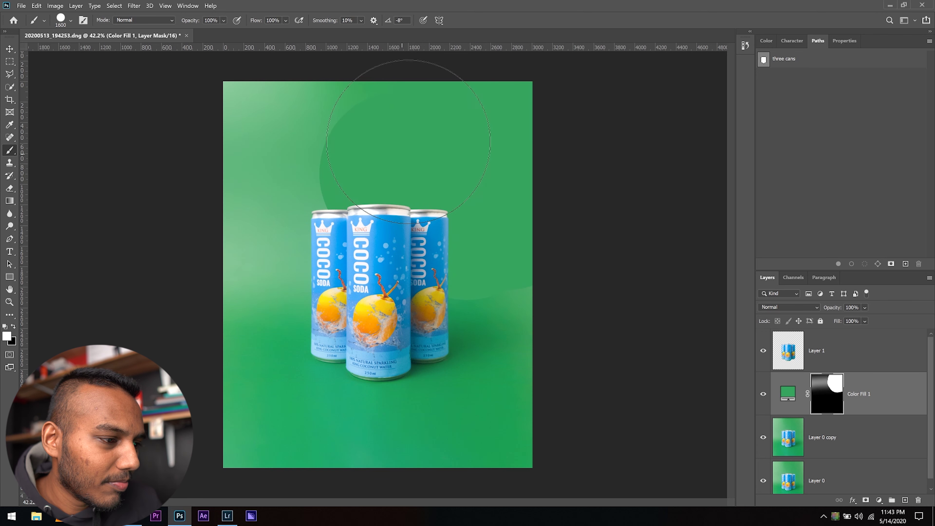
left_click(538, 231)
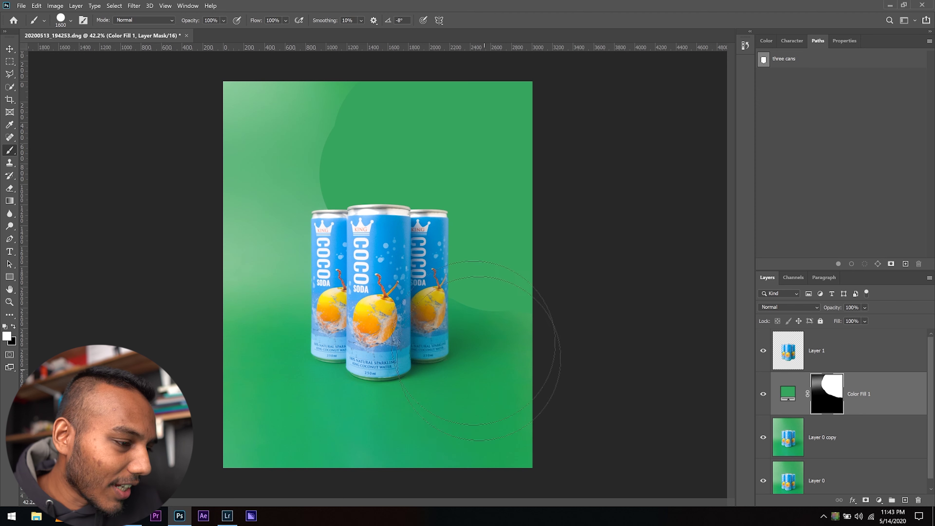
key("ctrl+z")
key("ctrl+z")
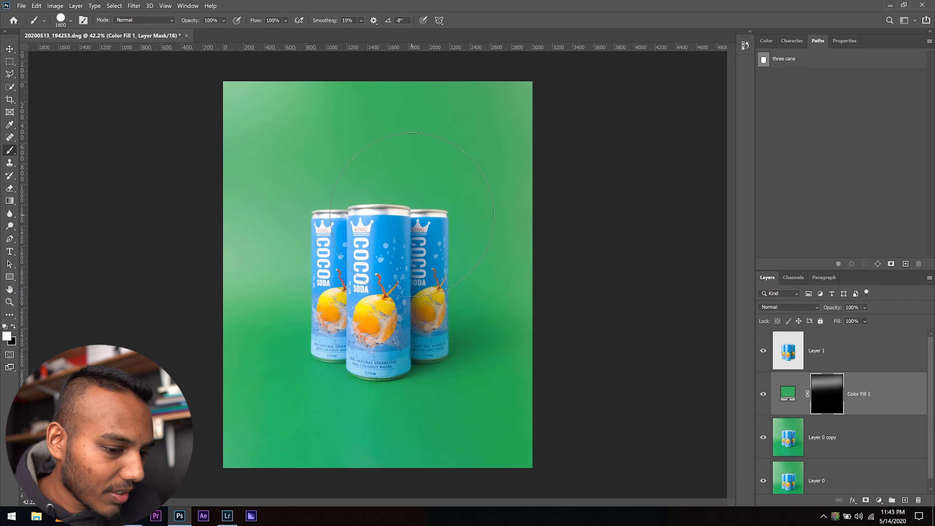
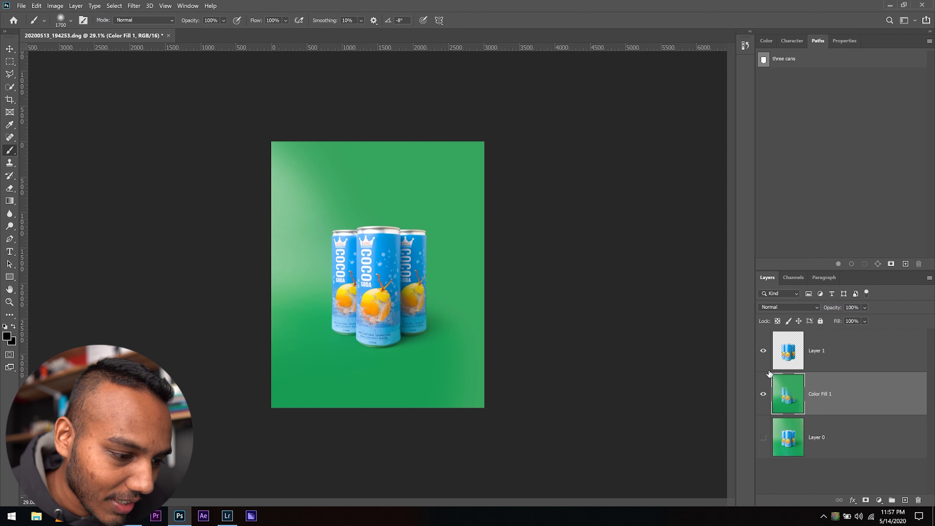
- Merge Layer 1 with Color Fill 1 and toggle the merged layer's visibility to check it
left_click(764, 352)
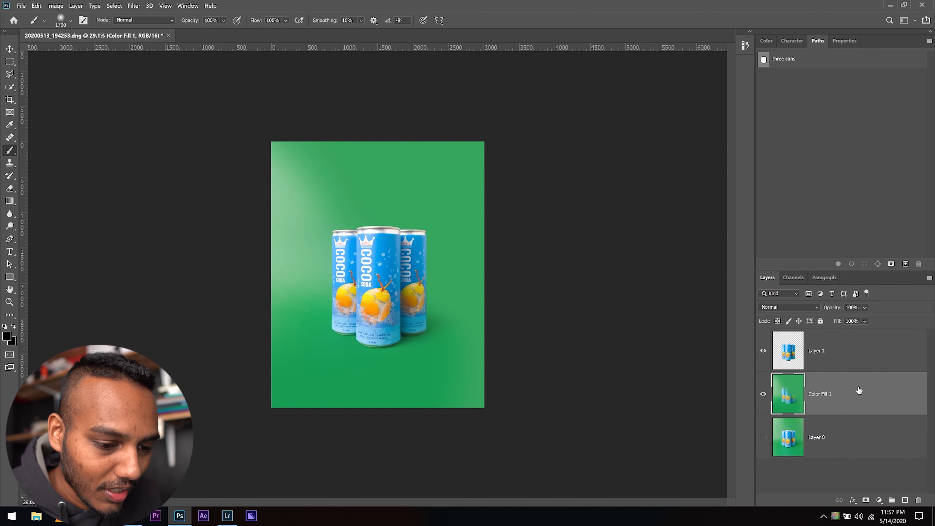
left_click(855, 362)
right_click(865, 359)
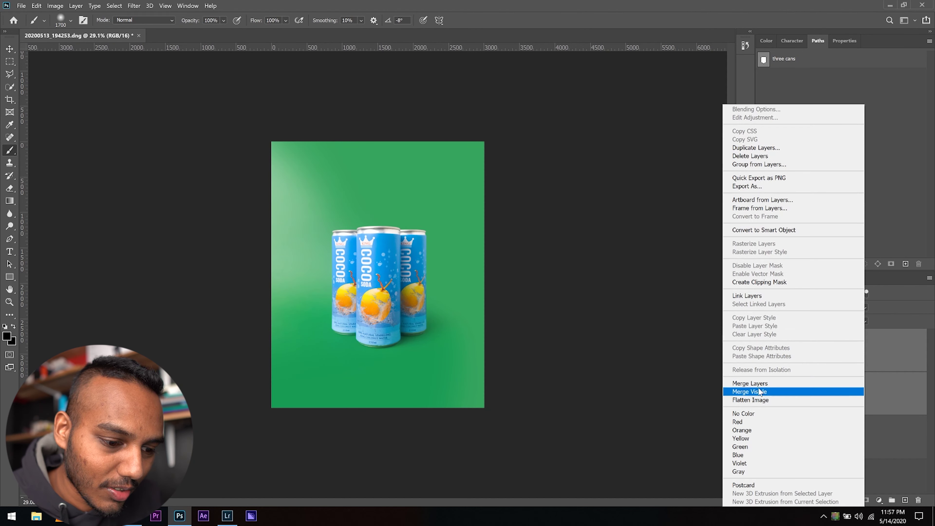
left_click(758, 384)
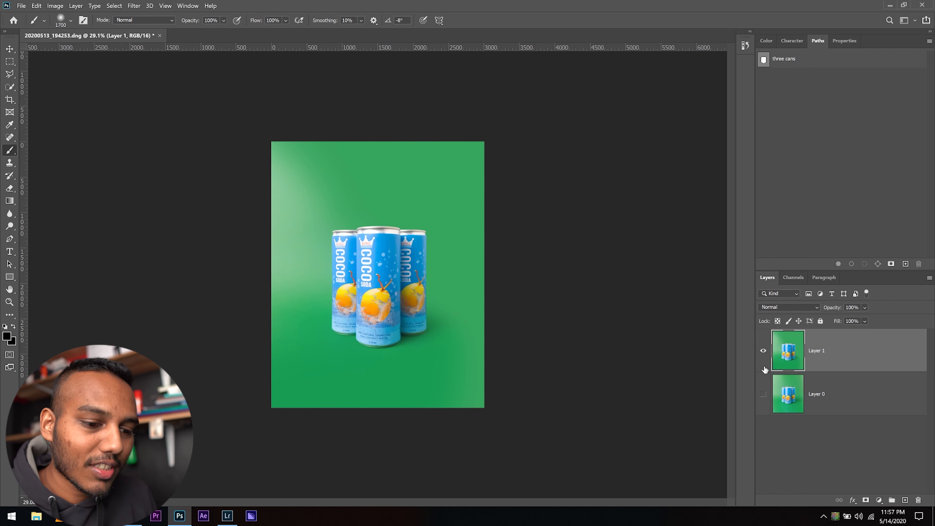
left_click(764, 351)
left_click(763, 352)
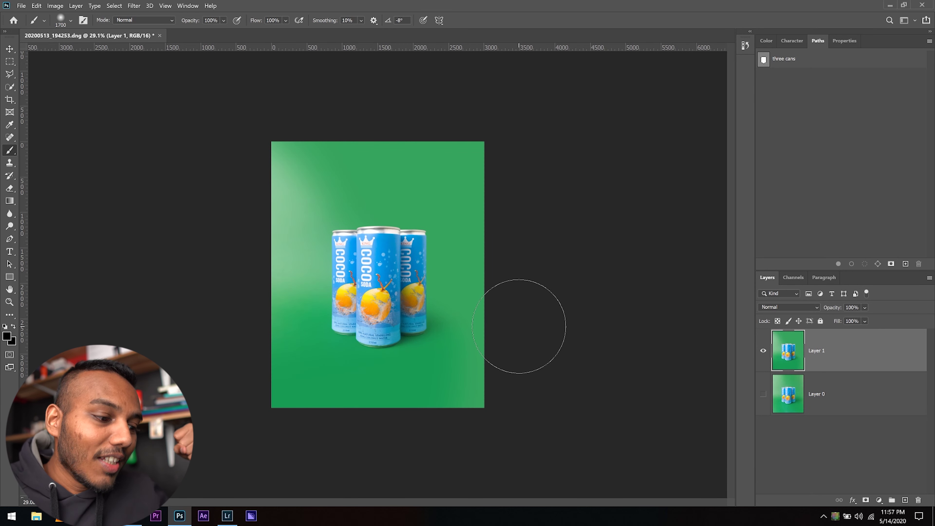
- Open the Camera Raw Filter on the merged Layer 1 and go to its HSL Adjustments
key("ctrl+shift+a")
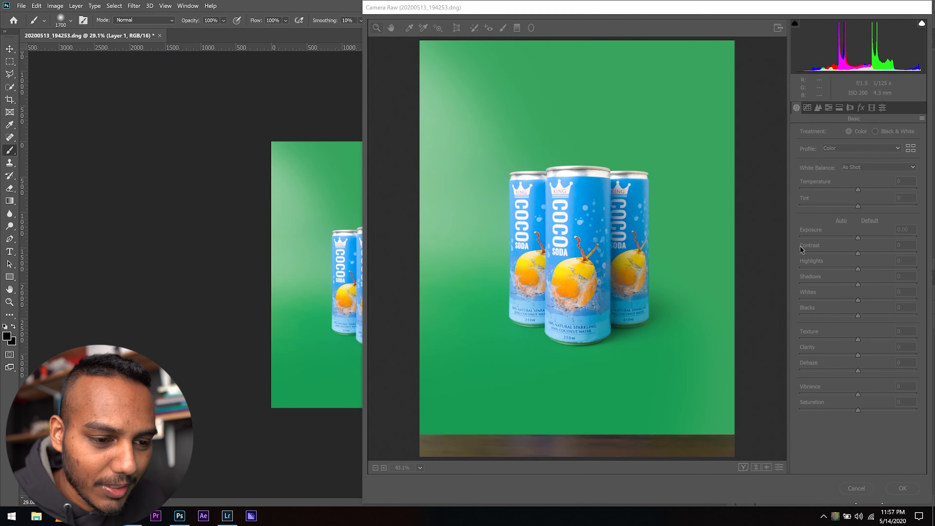
left_click(830, 109)
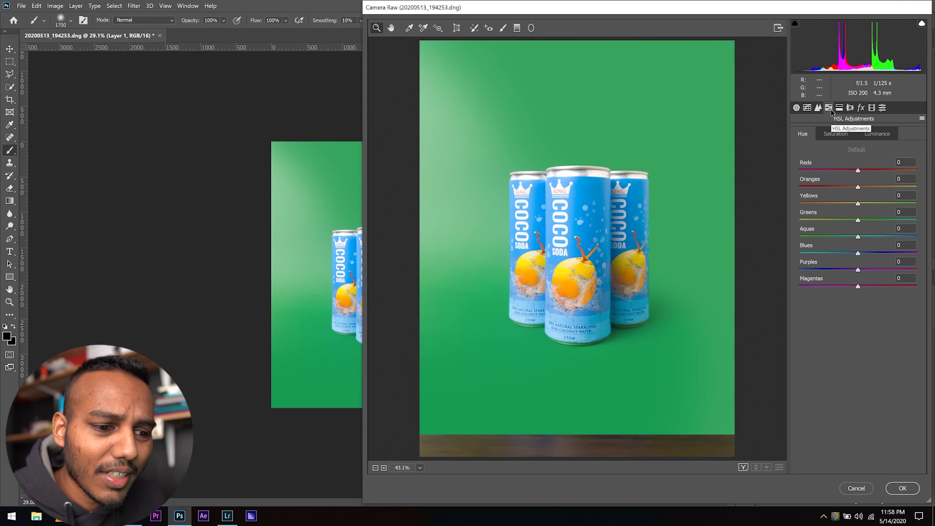
- Try desaturating the backdrop with Greens and Aquas saturation at -100, and reset the saturation values to default
left_click(835, 135)
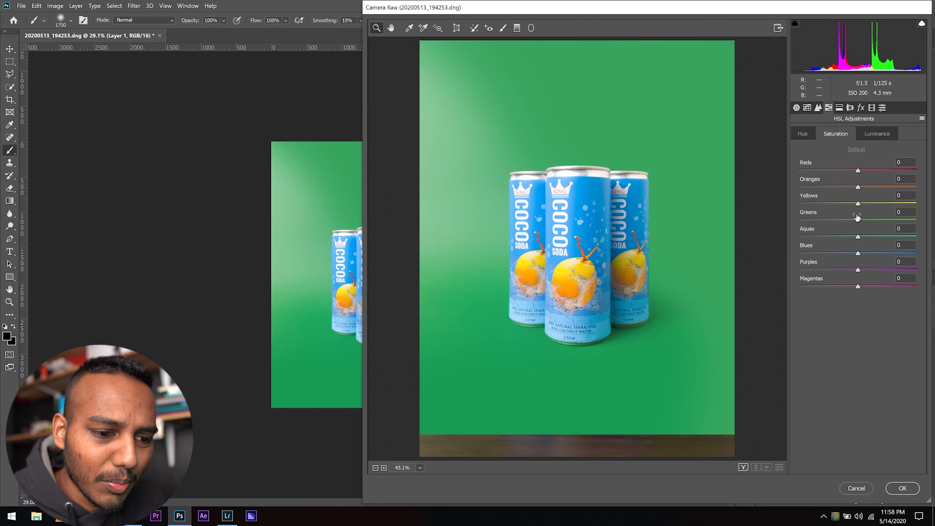
left_click_drag(858, 220, 800, 222)
left_click_drag(858, 237, 704, 254)
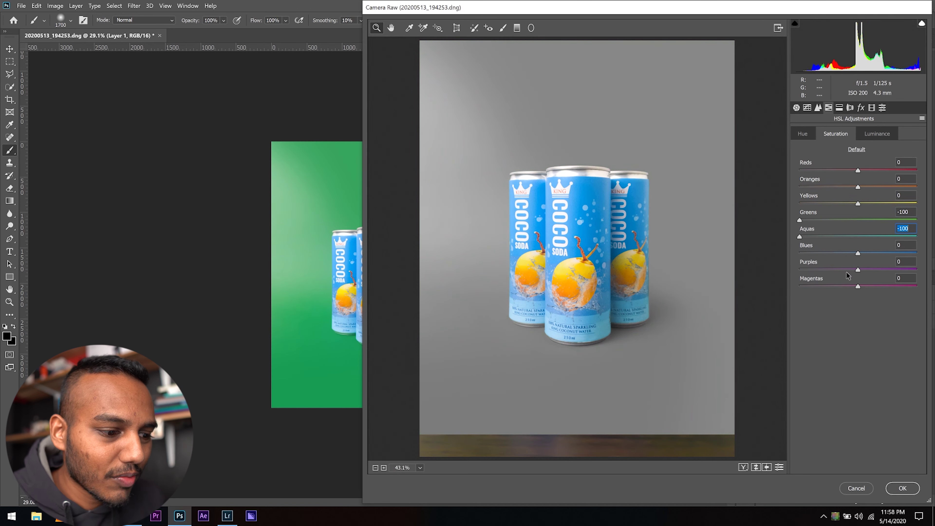
left_click(857, 150)
- Shift the backdrop's hue by setting the Greens and Aquas hue to -100, and apply the Camera Raw Filter
left_click(803, 134)
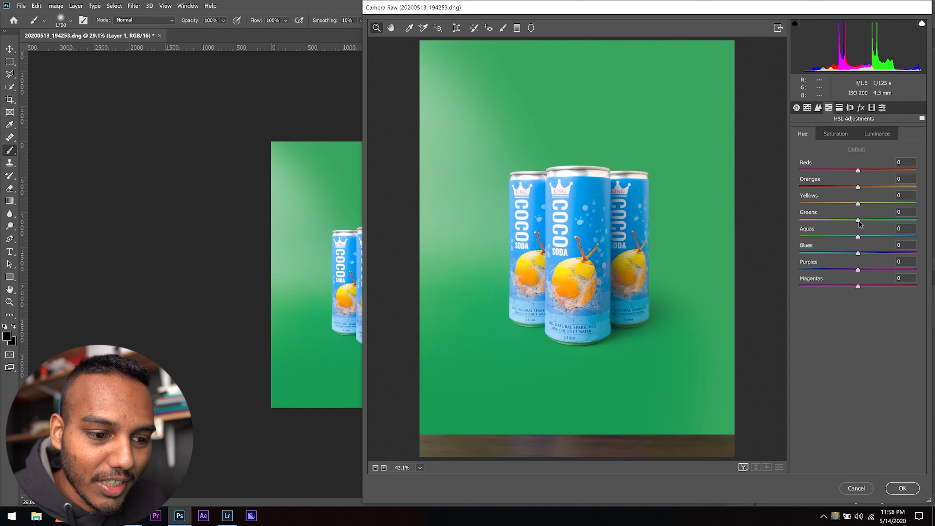
left_click_drag(858, 220, 776, 239)
left_click_drag(858, 238, 781, 246)
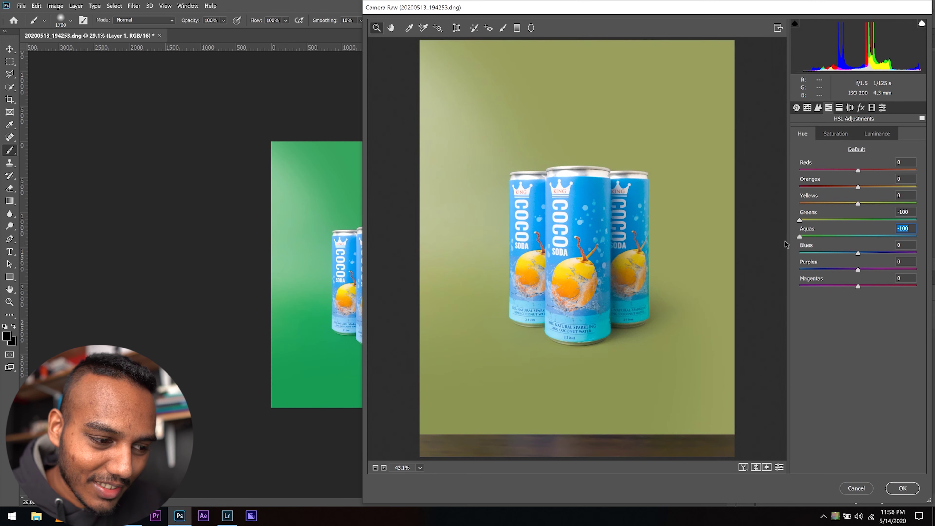
left_click(898, 489)
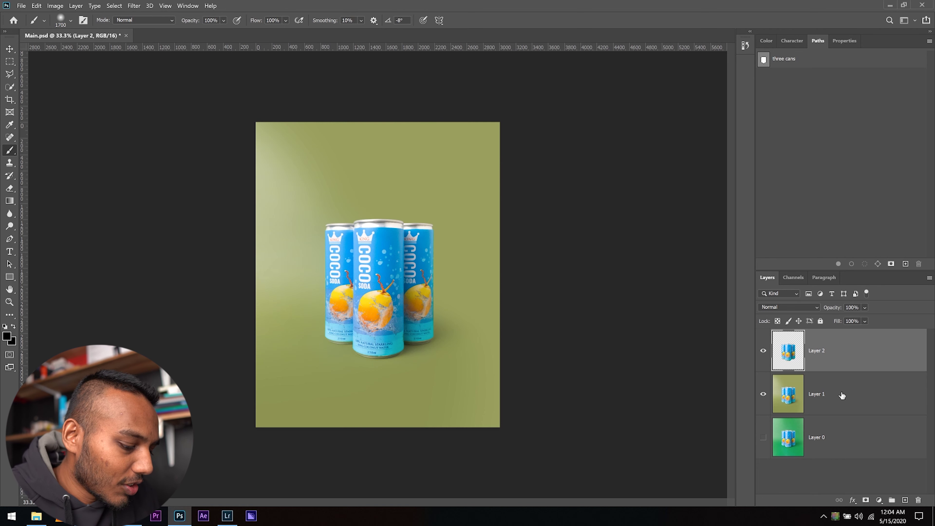
- Save the picture as a JPEG named Main image in the Experiment folder
key("ctrl+shift+s")
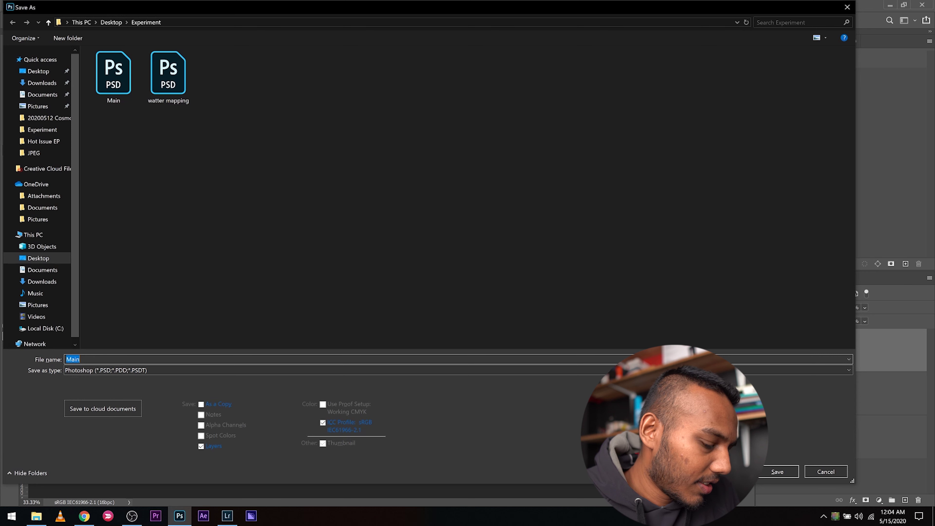
type("Main im")
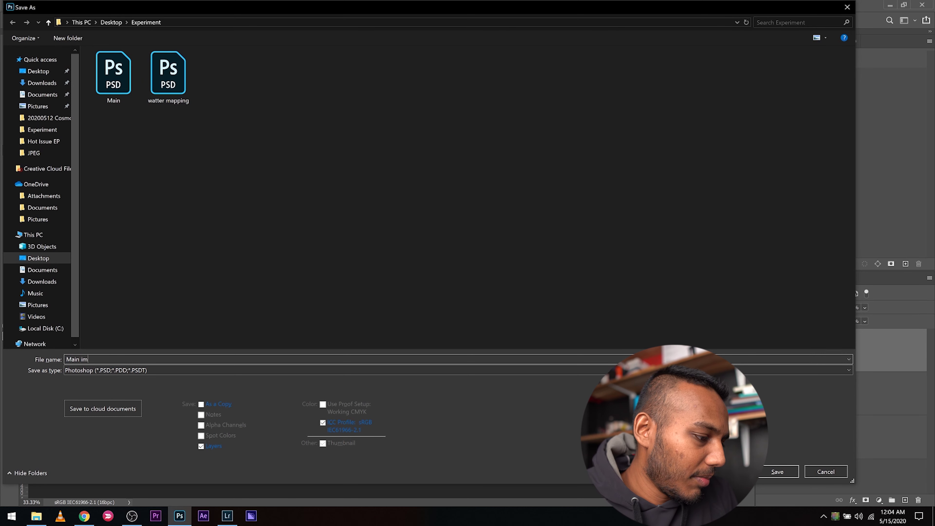
type("age")
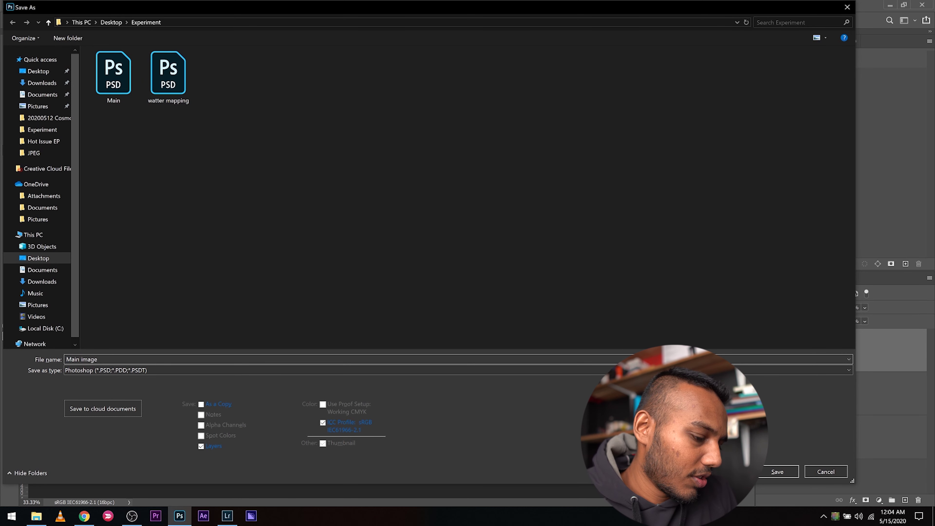
left_click(167, 371)
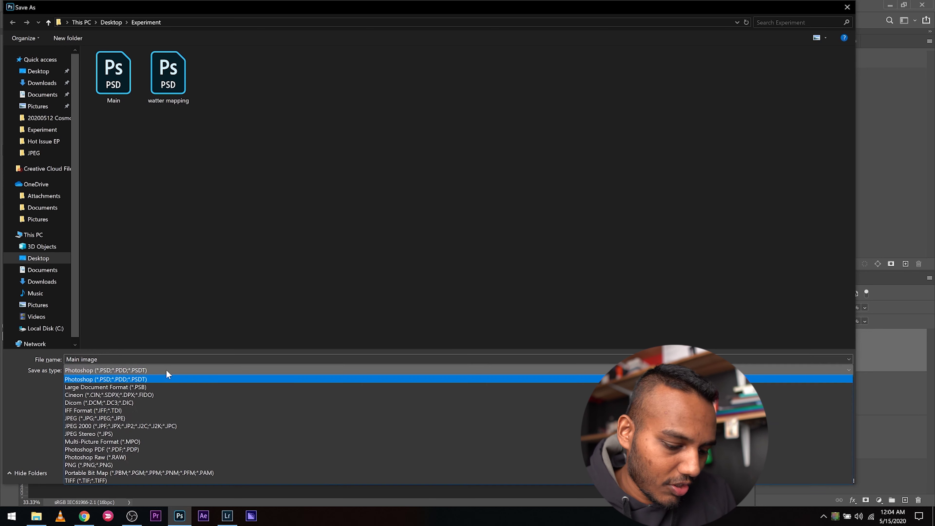
key("j")
key("Return")
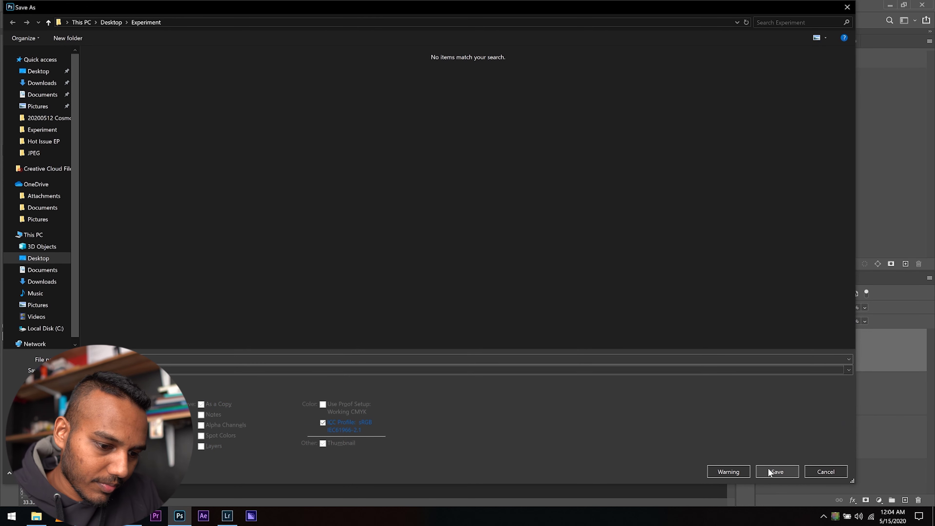
left_click(769, 471)
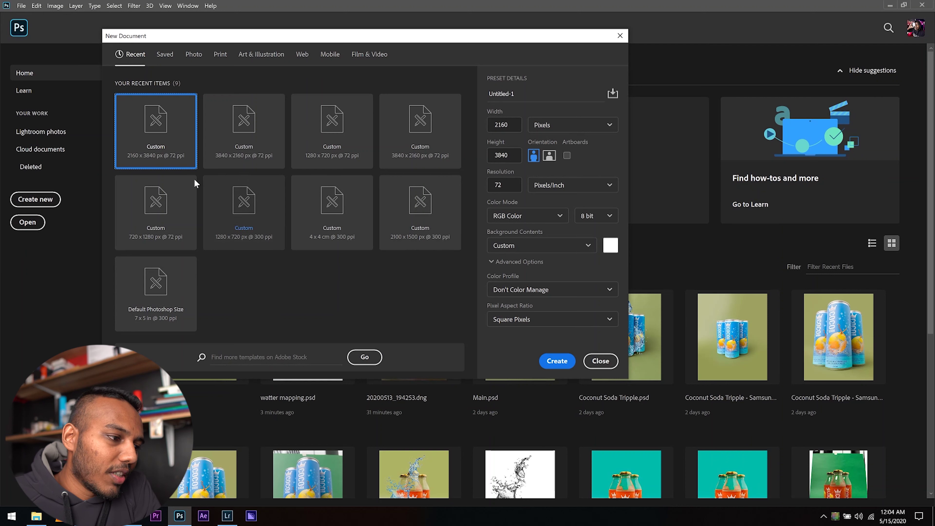
- Create a portrait document of 2160 x 3840 px at 72 ppi and crop it to a 4:5 ratio
left_click(264, 147)
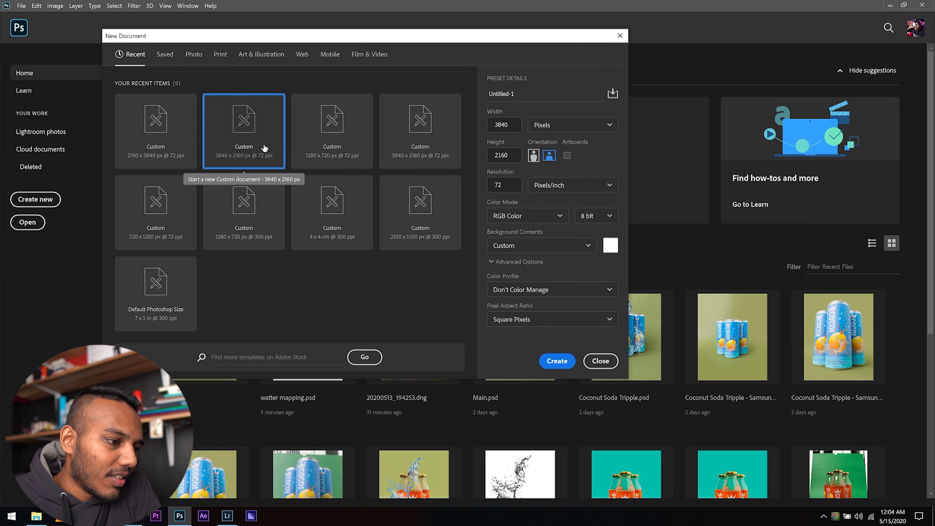
left_click(534, 156)
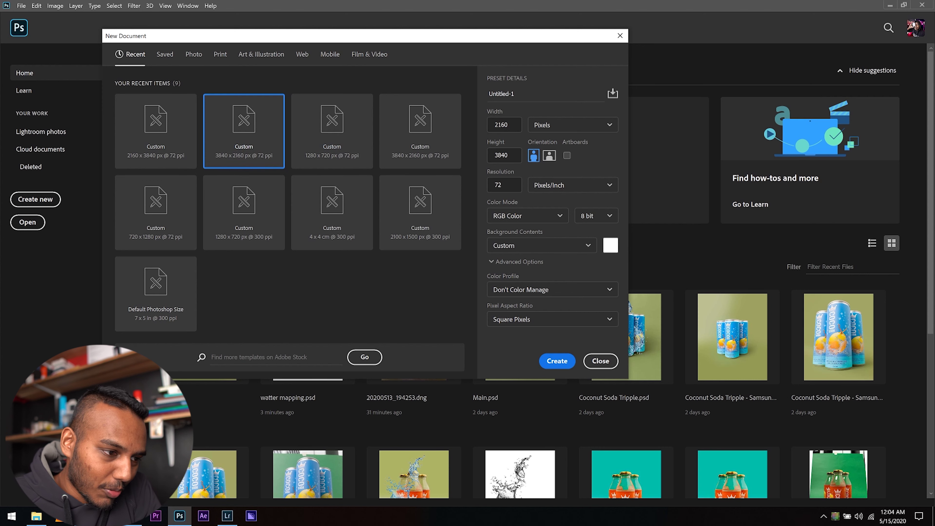
left_click(557, 361)
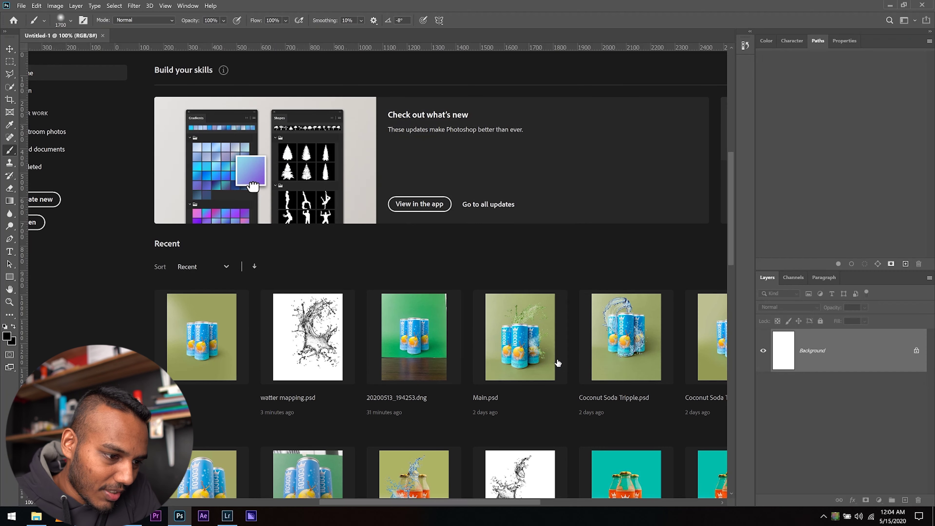
left_click(10, 99)
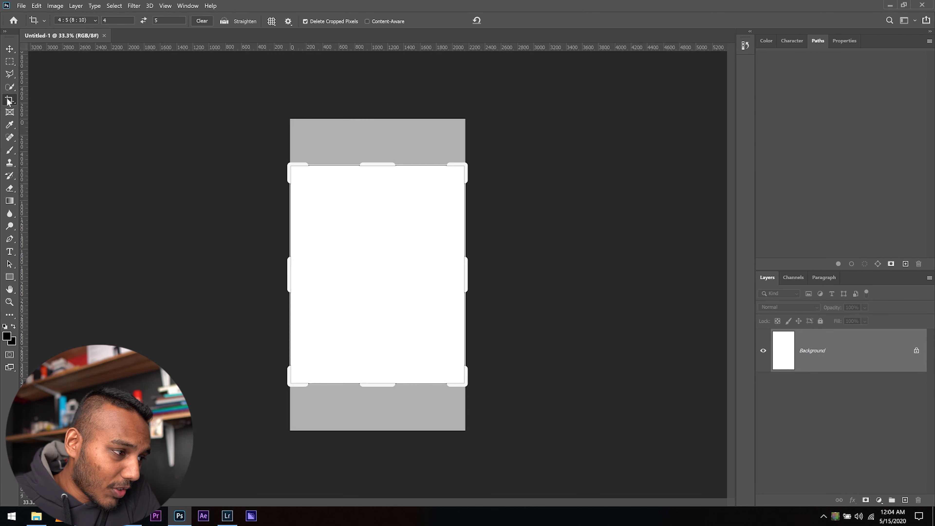
key("Return")
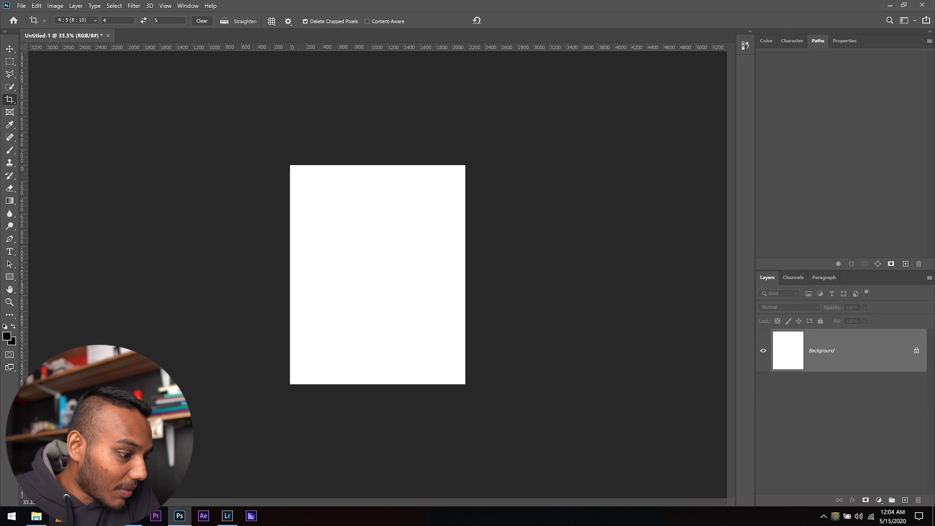
- Place Main image from the Experiment folder into the document, scaled to about 241% so that it fills the canvas
left_click(37, 516)
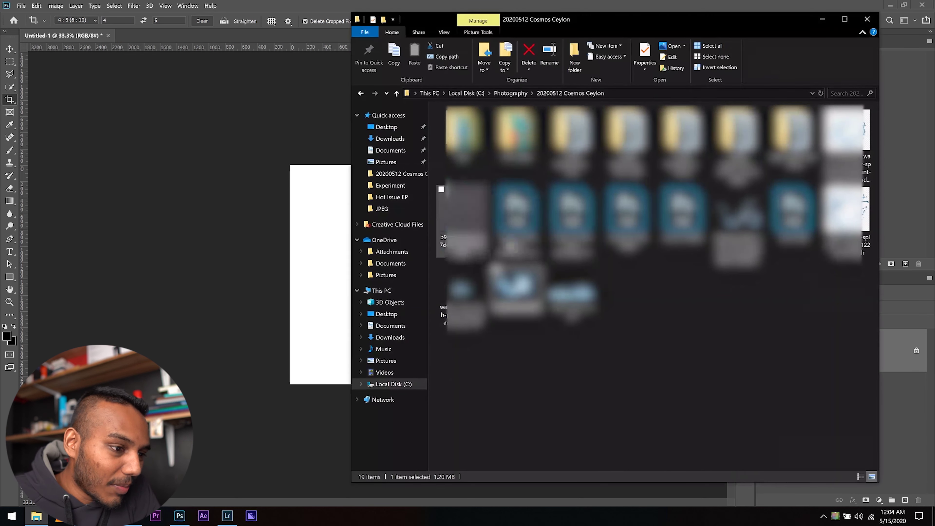
left_click(397, 129)
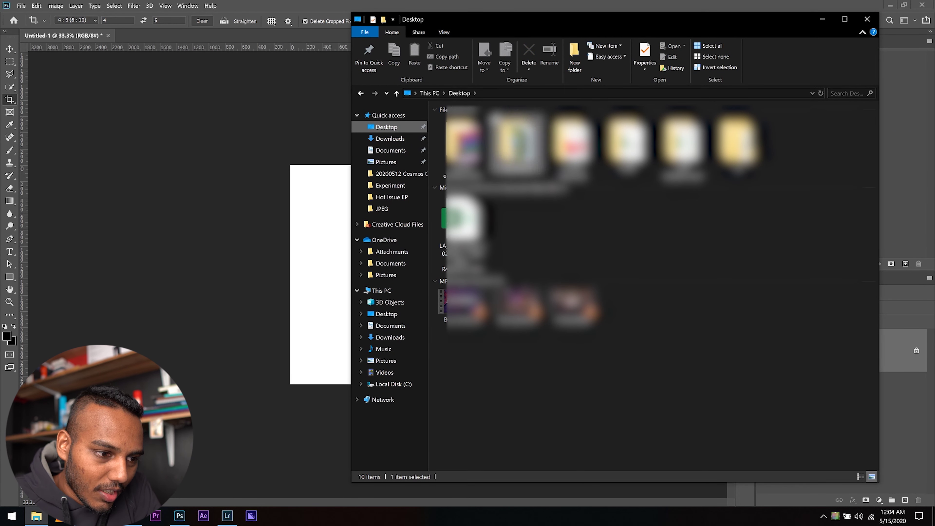
left_click(391, 185)
left_click_drag(474, 135, 326, 316)
left_click_drag(411, 317, 465, 379)
key("Return")
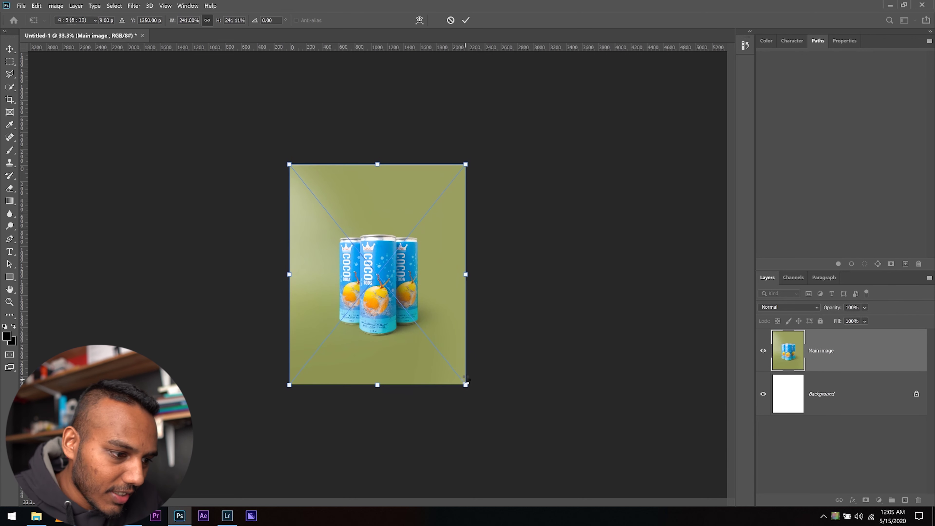
key("c")
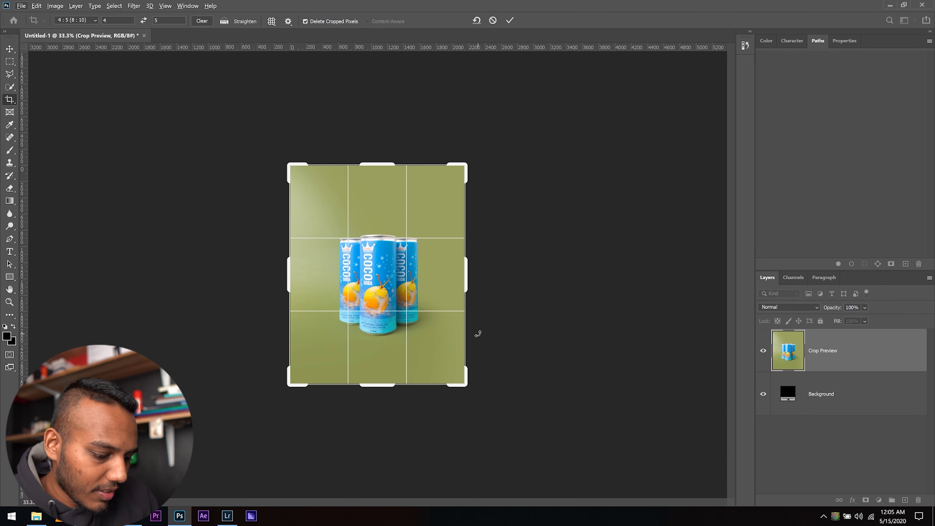
key("alt+space")
key("Escape")
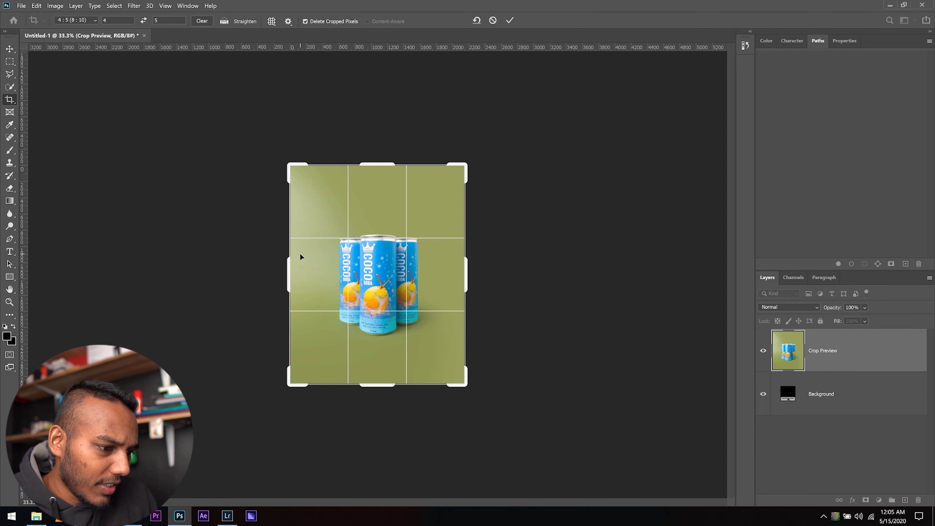
key("Return")
key("ctrl+0")
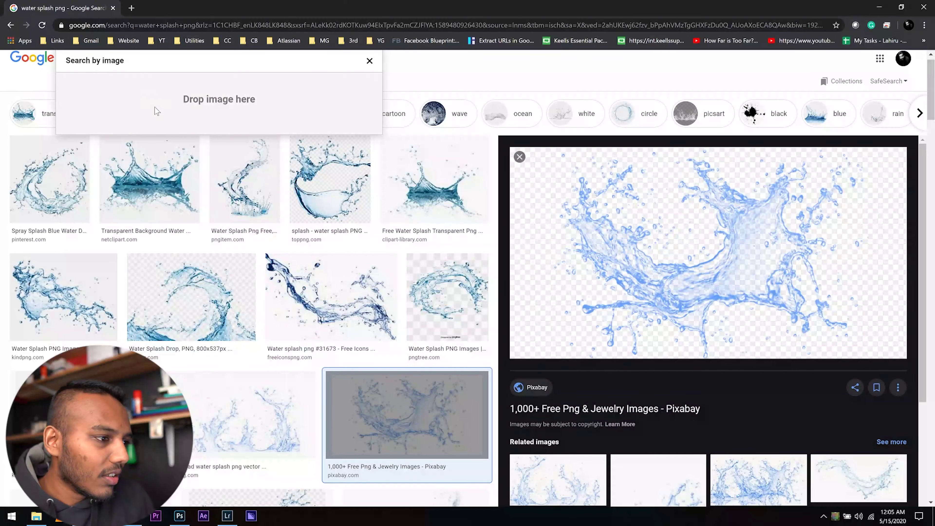
left_click_drag(495, 80, 494, 80)
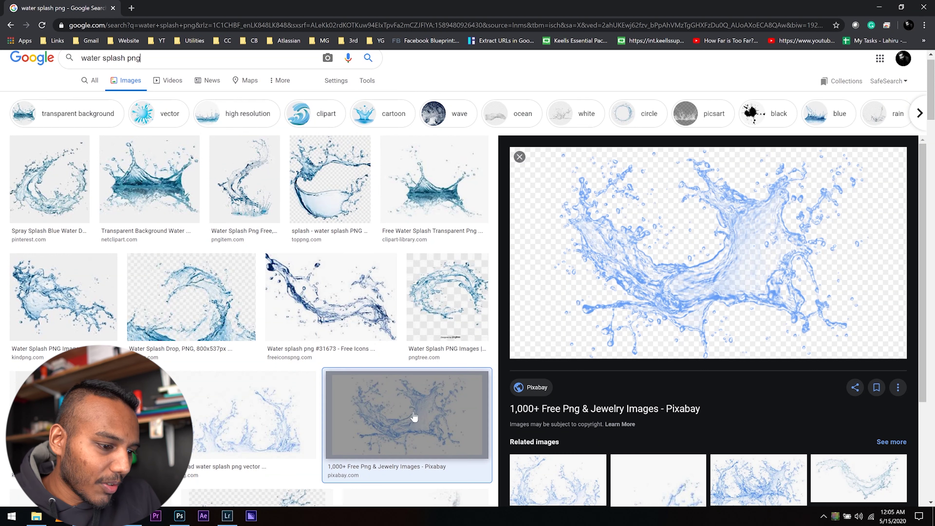
left_click(154, 58)
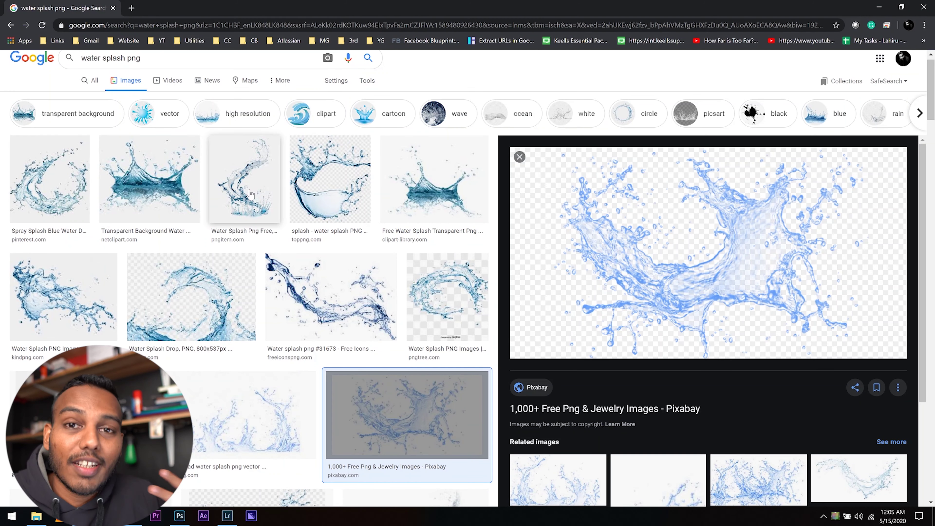
- Place water-png-784 from the 20200512 Cosmos Ceylon folder over the cans, scaled to about 686% and rotated about 86 degrees
key("alt+Tab")
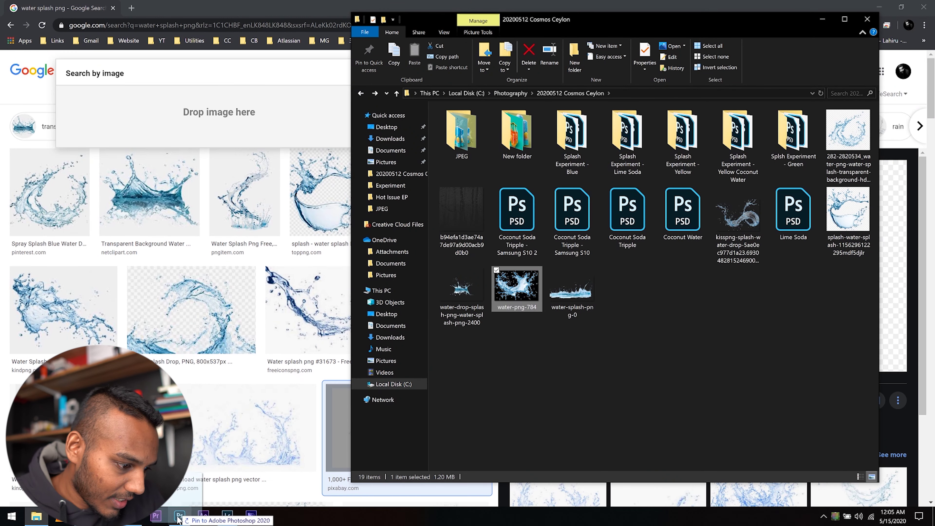
left_click_drag(181, 518, 385, 363)
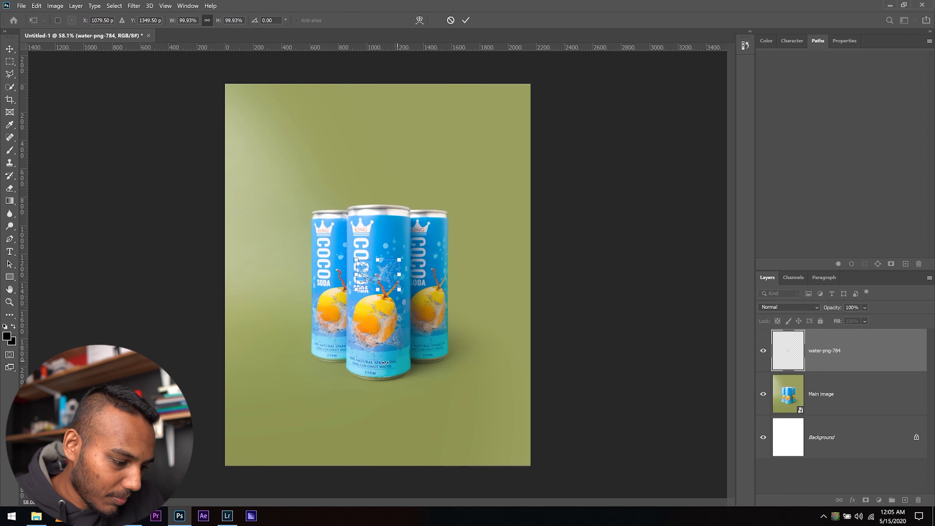
left_click_drag(403, 284, 523, 383)
left_click_drag(393, 358, 430, 331)
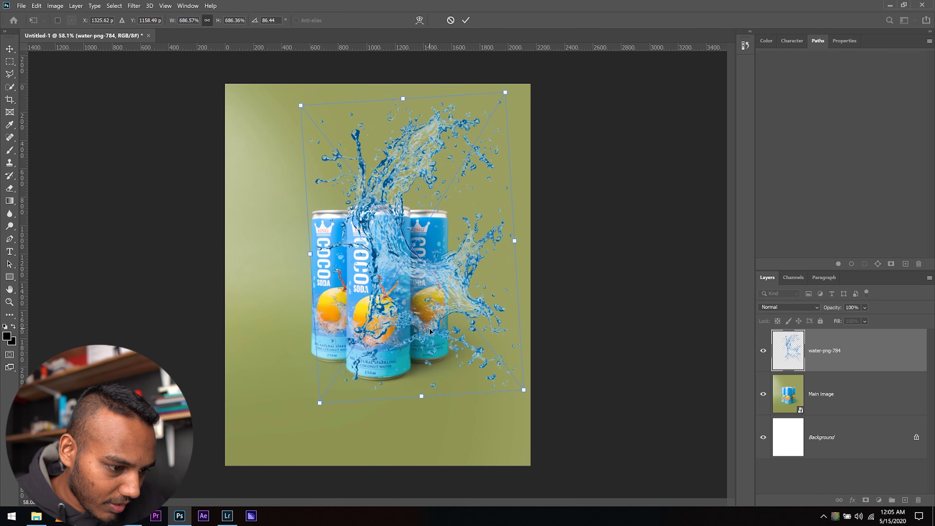
key("Return")
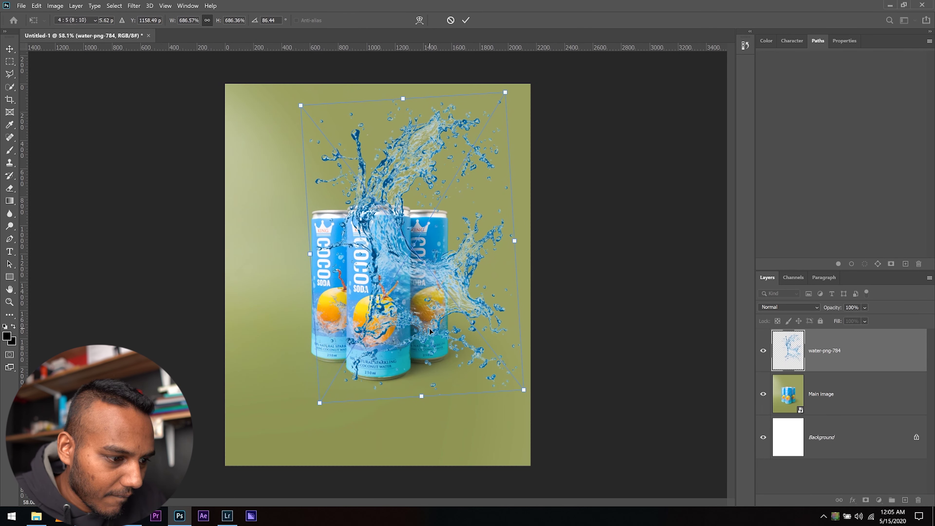
key("c")
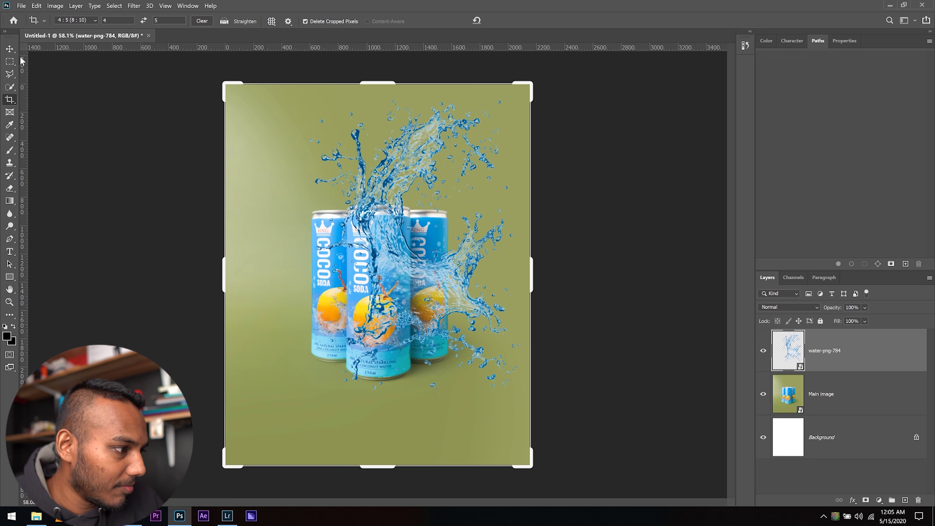
left_click(10, 48)
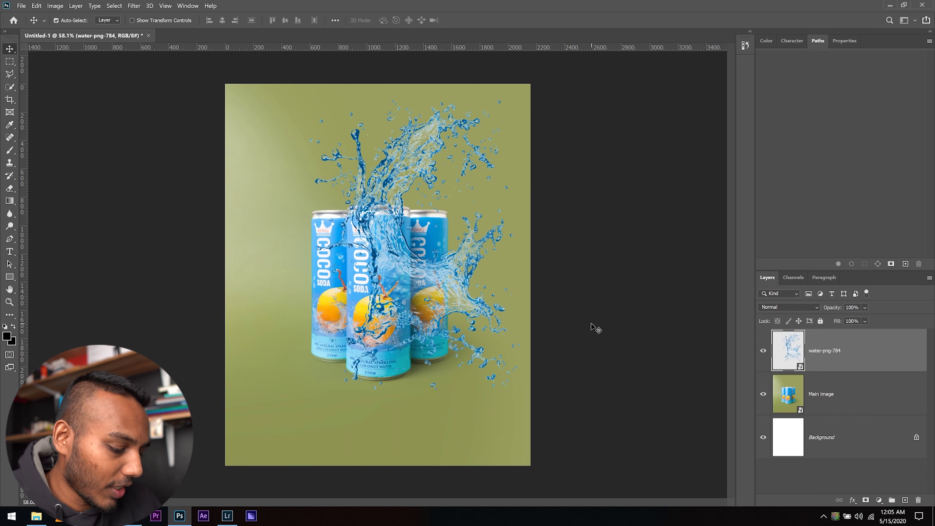
- Save the document as Main in Photoshop format in the Experiment folder, replacing the existing file and keeping Maximize Compatibility on
key("ctrl+s")
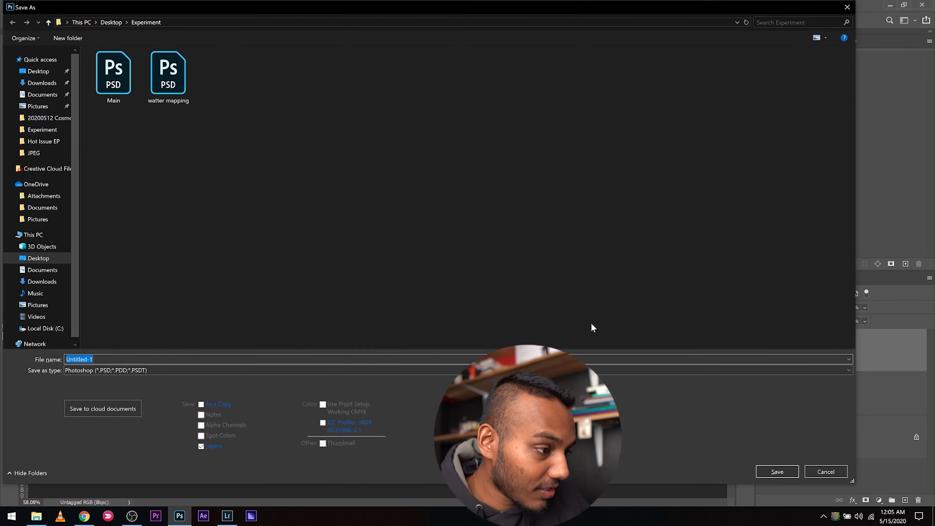
left_click(117, 86)
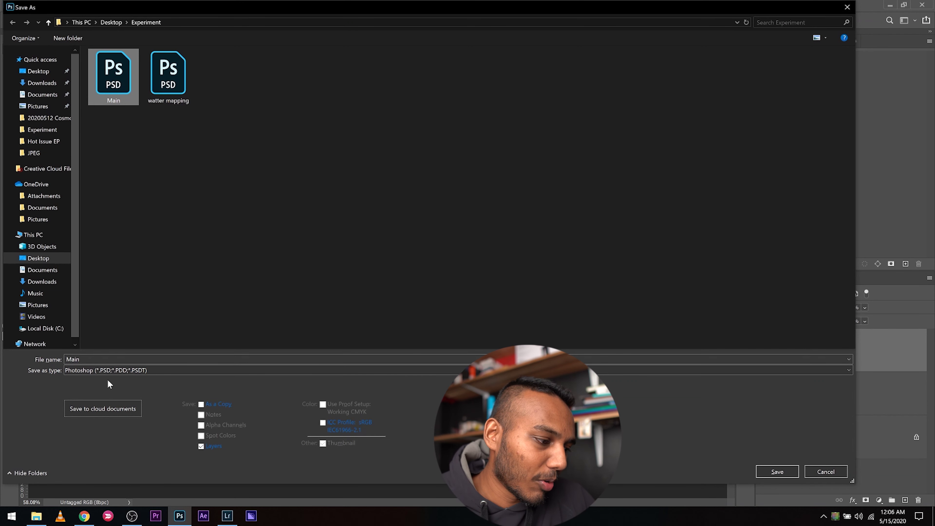
left_click(775, 472)
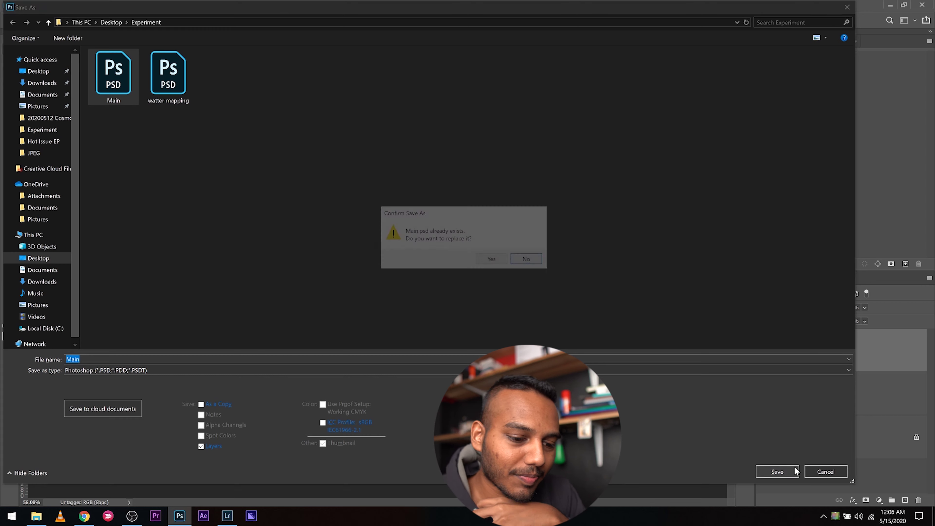
left_click(503, 262)
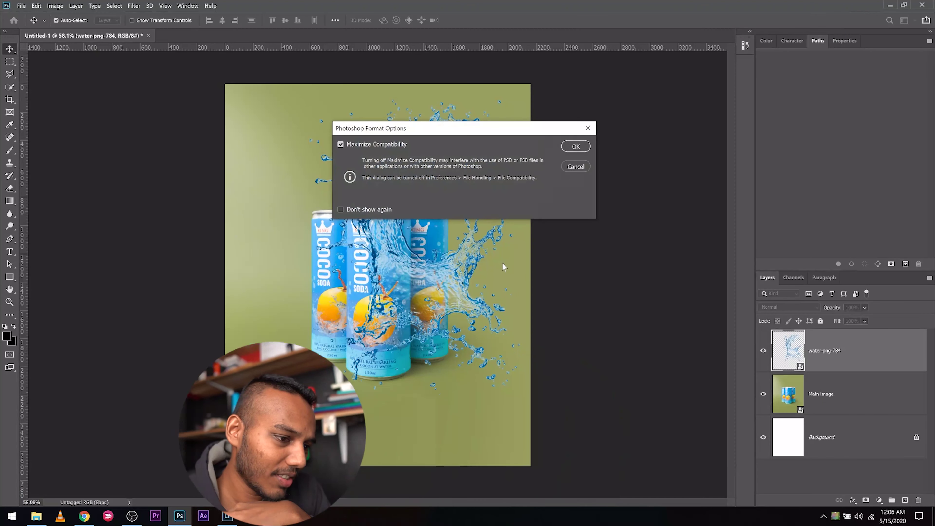
left_click(575, 146)
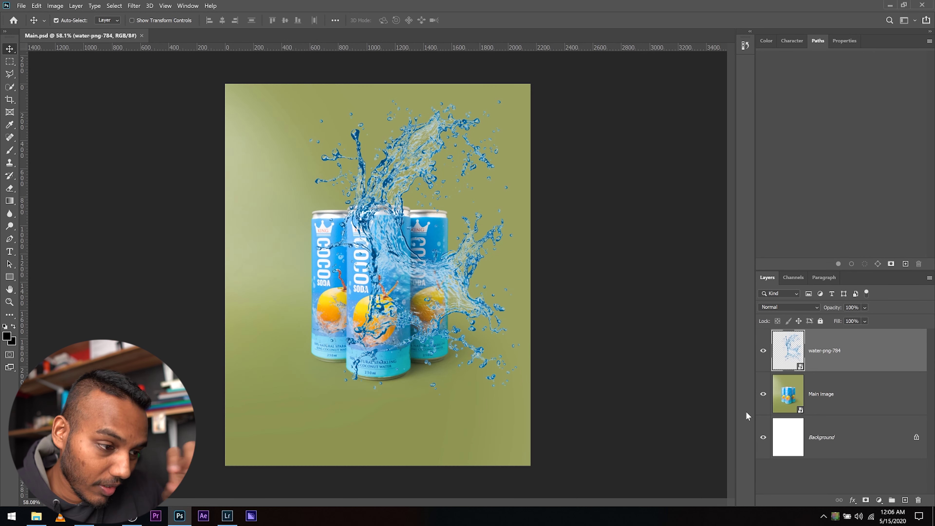
- Hide the Main image layer and add a Black & White adjustment above the splash with Cyans at -40 and Blues at -50
left_click(763, 394)
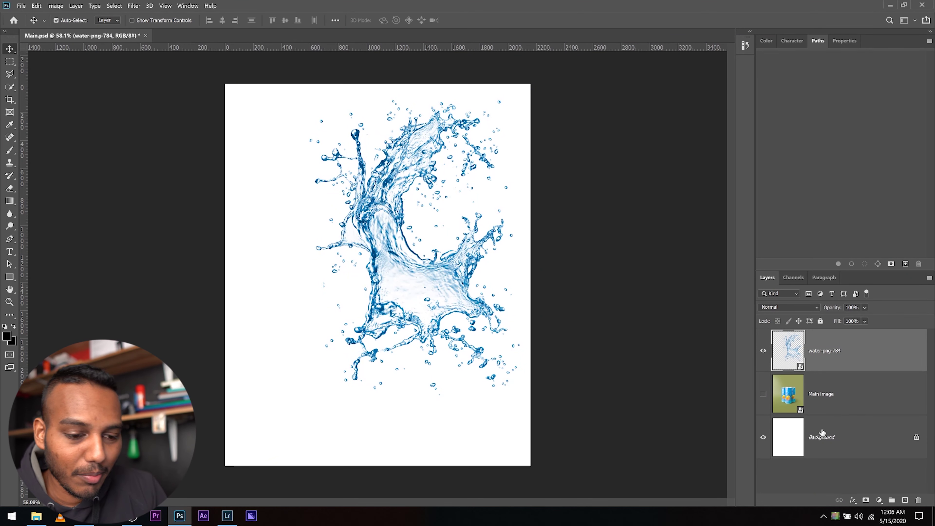
left_click(879, 500)
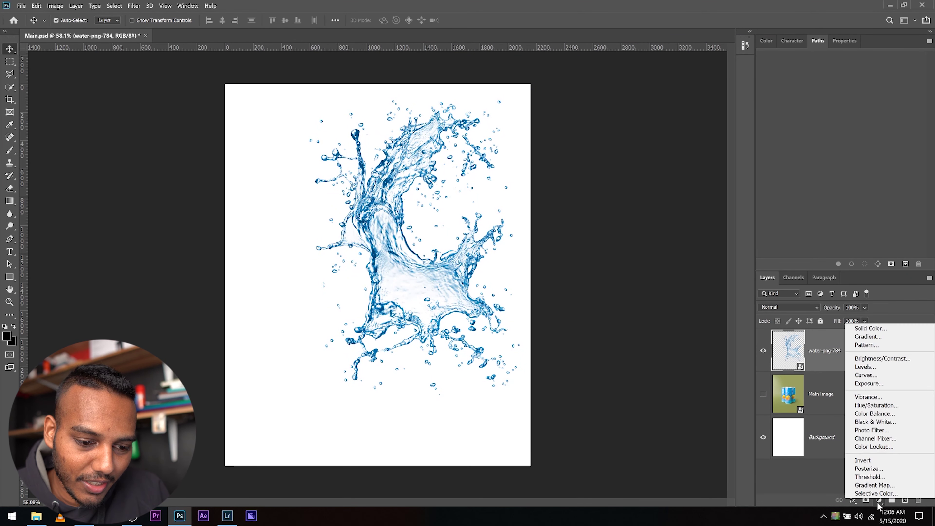
left_click(894, 426)
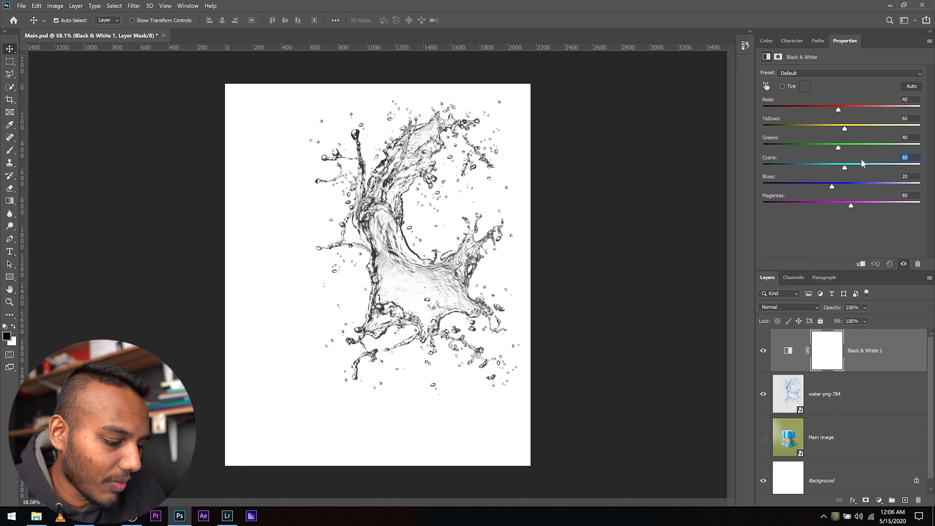
type("-4")
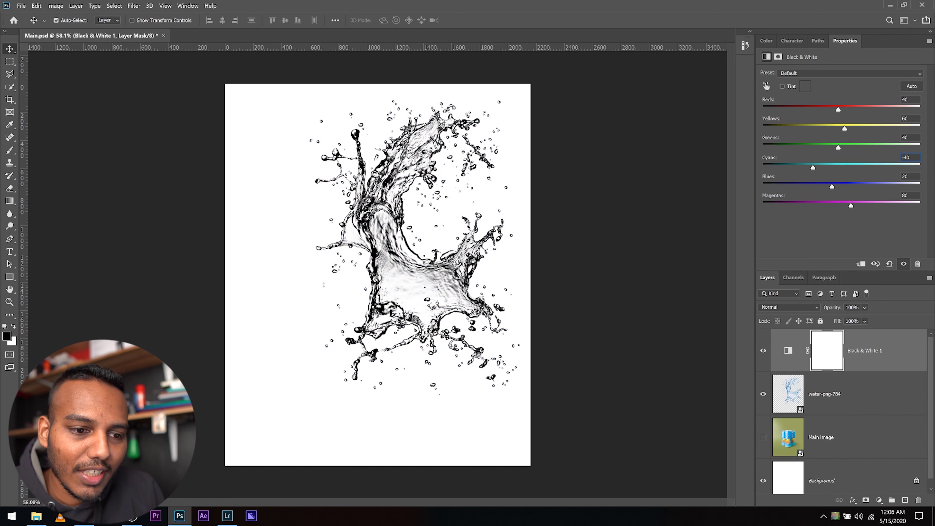
type("-50")
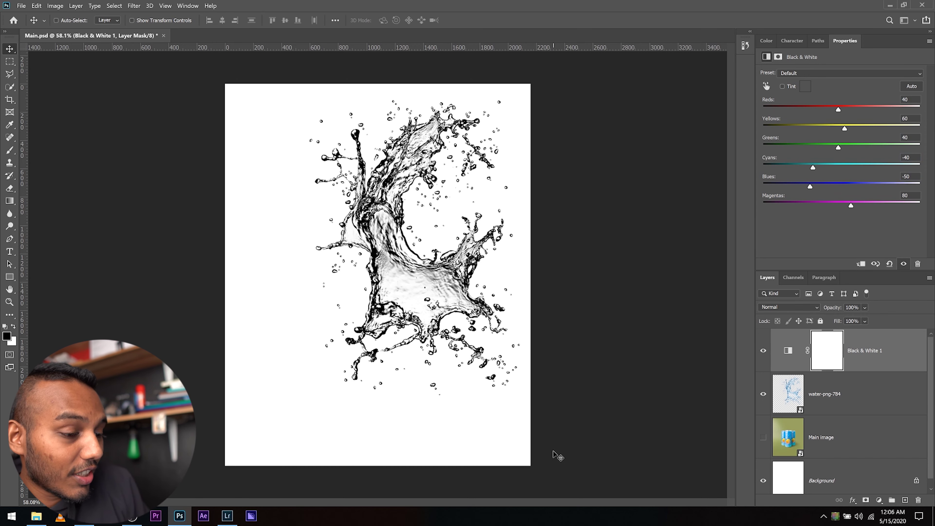
- Save the black-and-white splash as watter mapping in Photoshop format, replacing the existing file, and close the document
key("ctrl")
key("ctrl+shift+s")
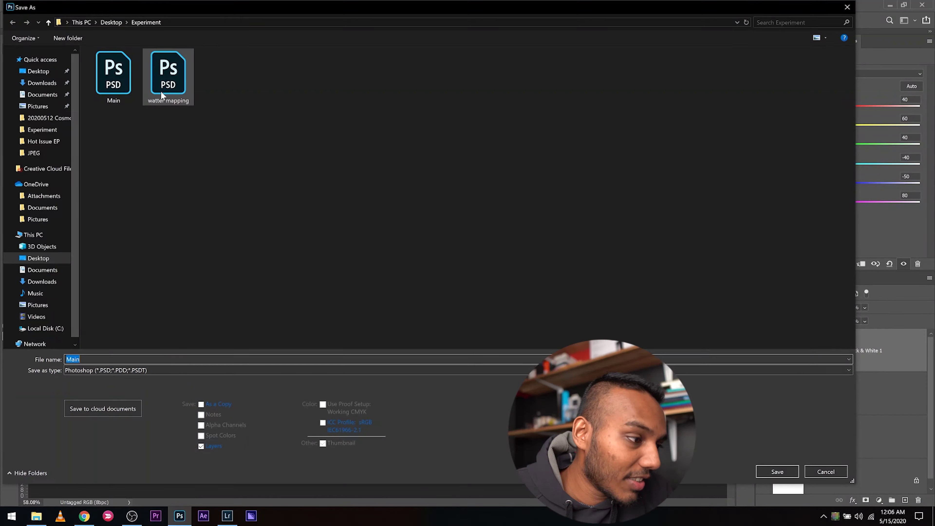
left_click(161, 91)
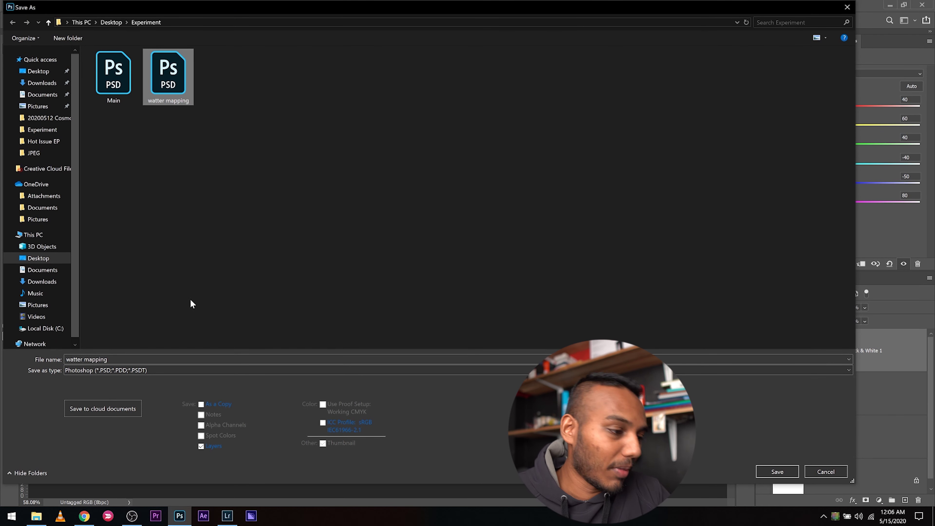
left_click(773, 471)
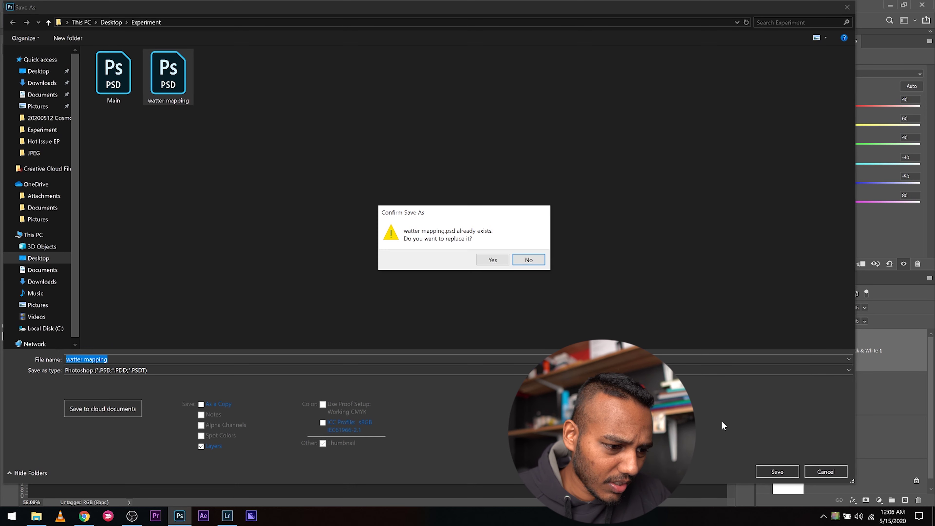
left_click(493, 260)
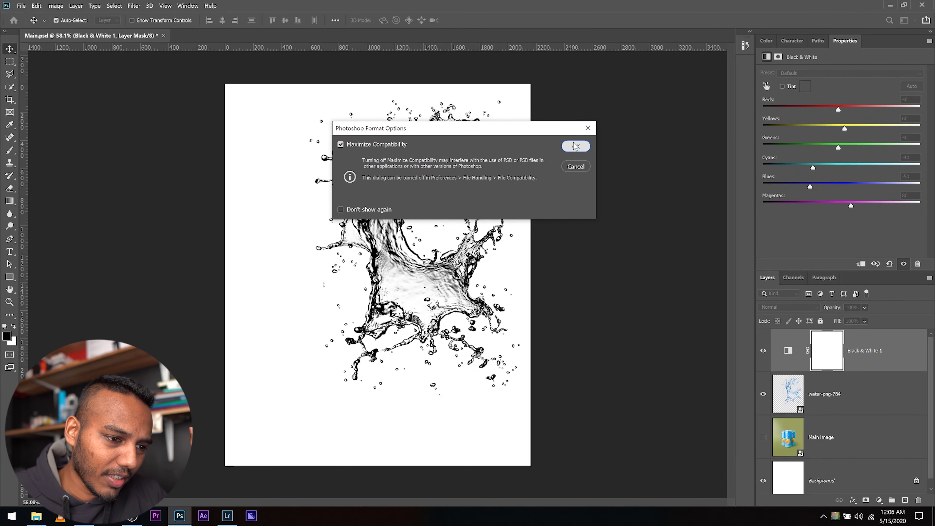
key("Return")
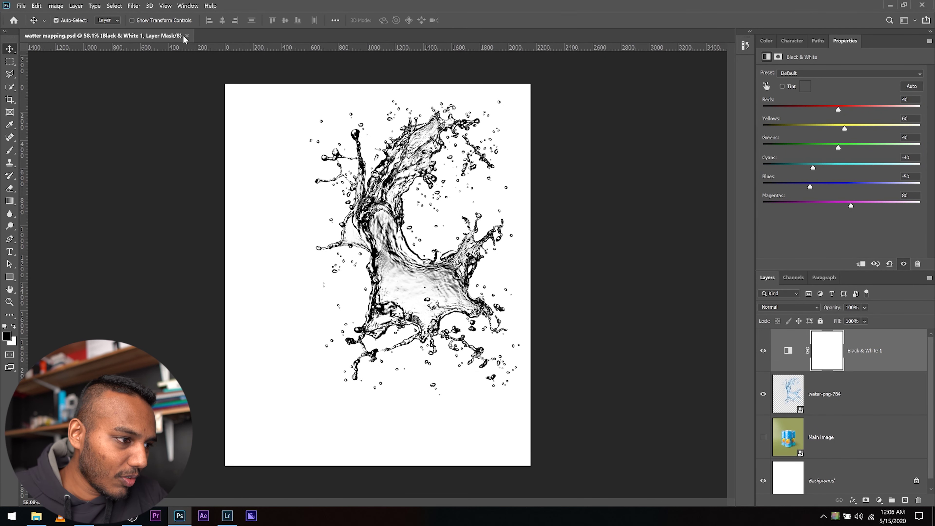
left_click(186, 36)
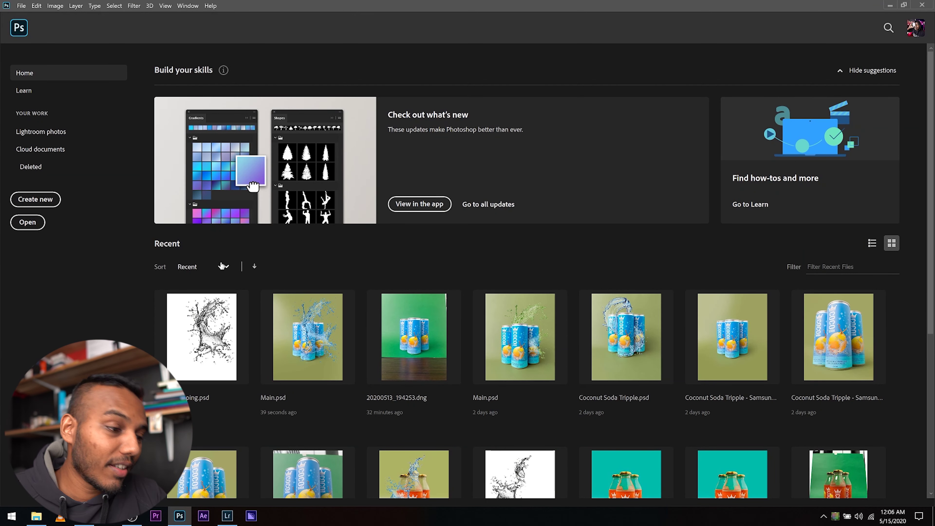
- Reopen Main.psd, select the Main image layer and hide the water-png-784 splash layer
left_click(307, 337)
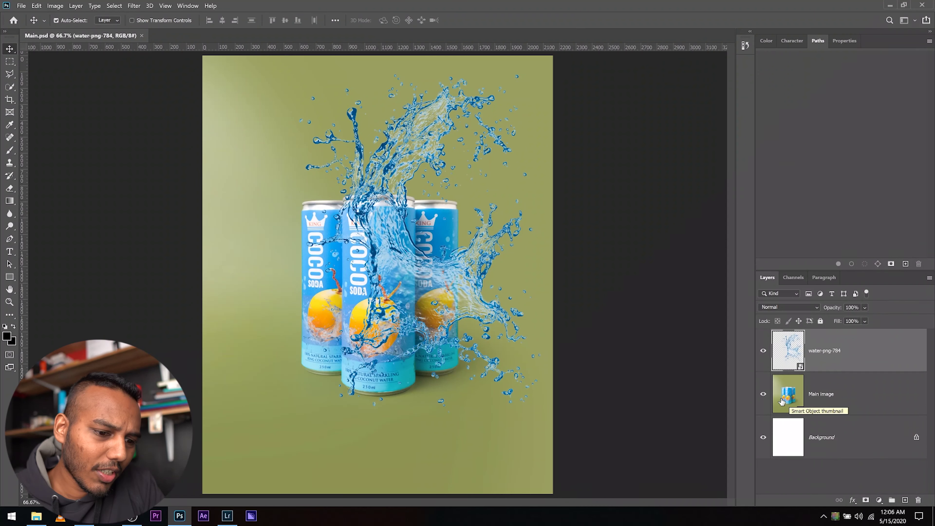
left_click(782, 402)
left_click(764, 351)
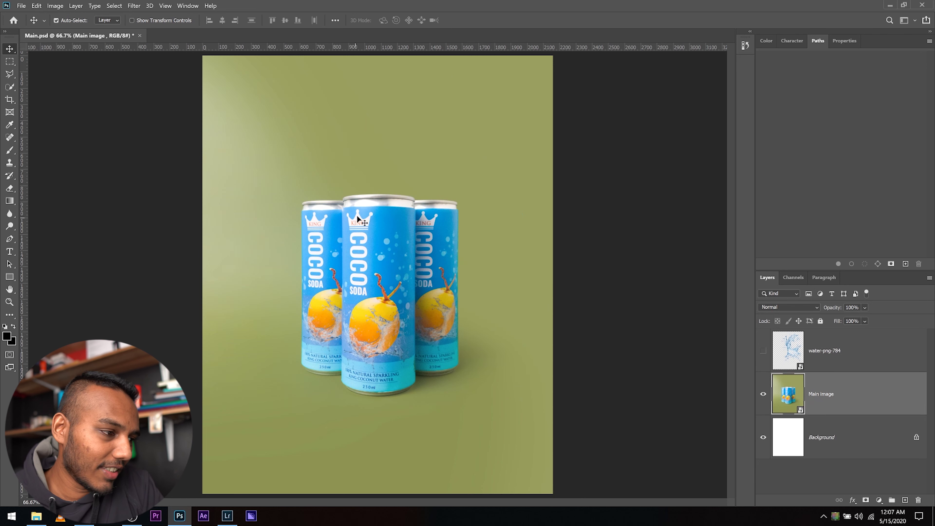
- Select the three cans on the Main image layer with the Quick Selection tool and copy them to a new layer
key("w")
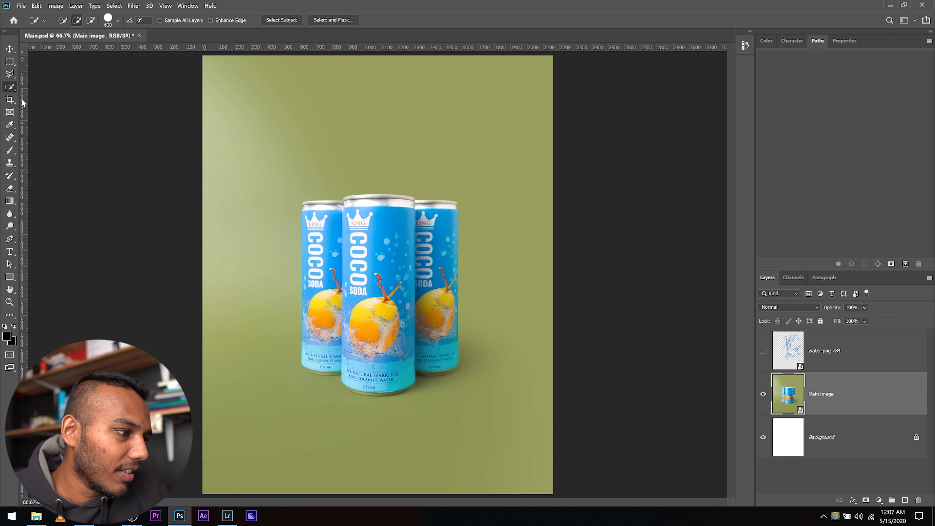
right_click(10, 87)
left_click(28, 96)
mouse_move(319, 266)
left_mouse_down()
mouse_move(416, 280)
mouse_move(442, 258)
mouse_move(368, 317)
mouse_move(341, 255)
left_mouse_up()
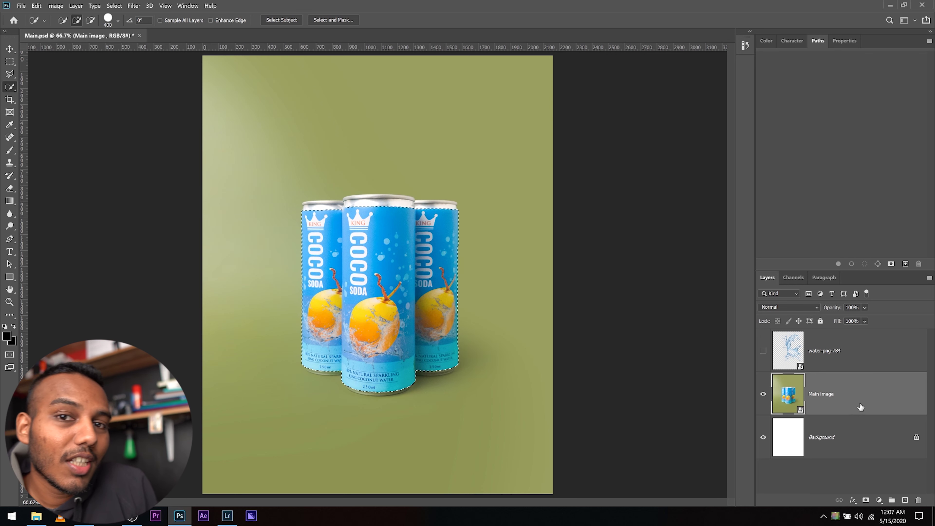
key("ctrl+j")
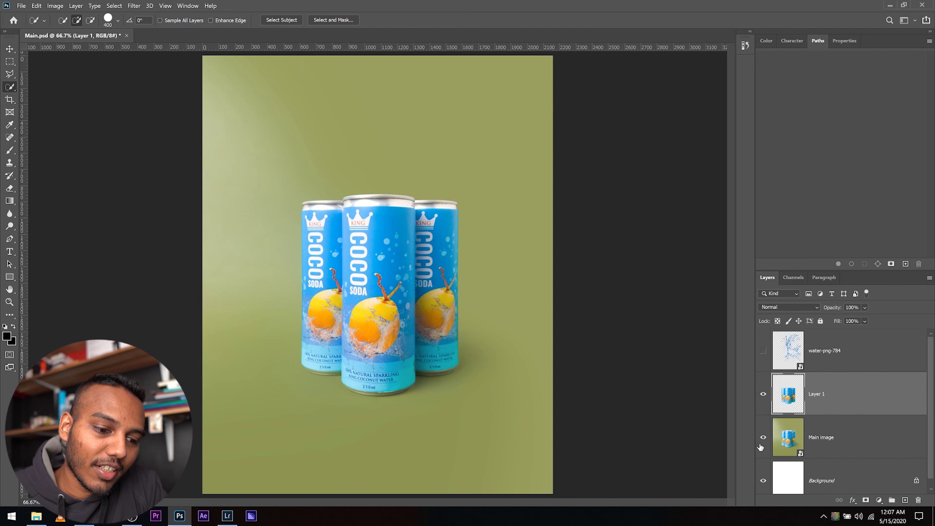
left_click(764, 439)
left_click(763, 439)
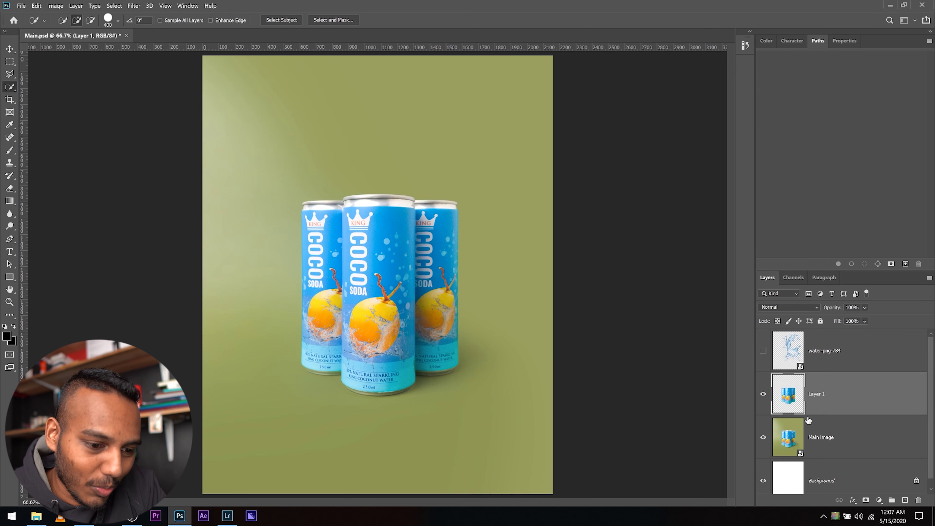
- Apply Displace to the copied cans at 30 horizontal and vertical, Stretch To Fit, Repeat Edge Pixels, using watter mapping, and inspect the layer alone
left_click(134, 5)
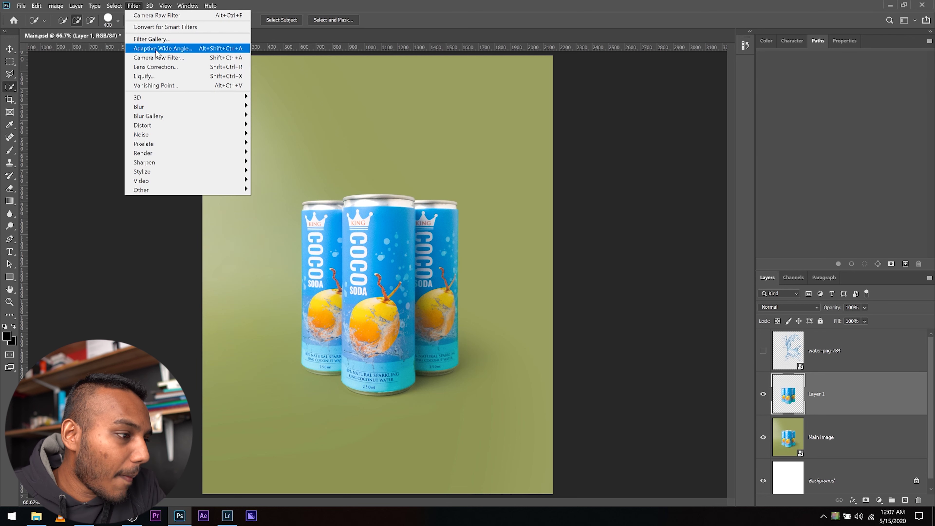
mouse_move(165, 127)
left_click(271, 125)
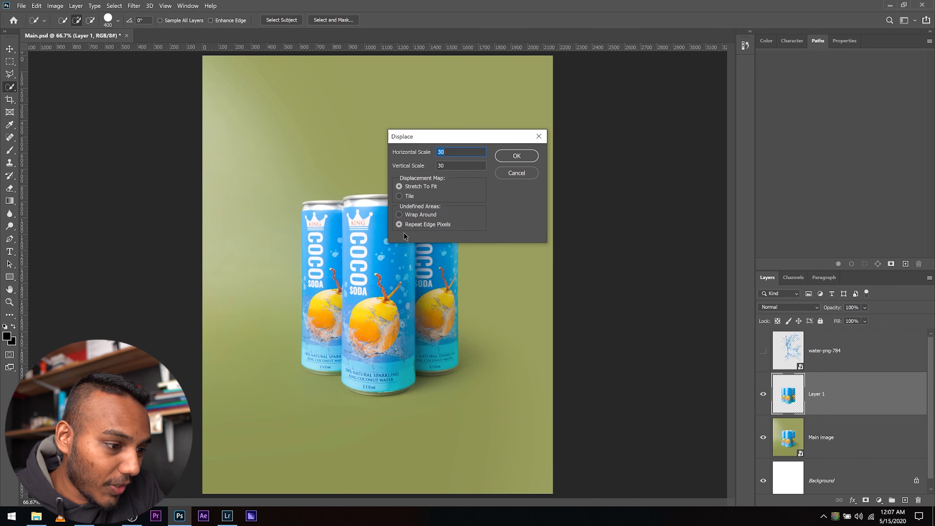
left_click(517, 156)
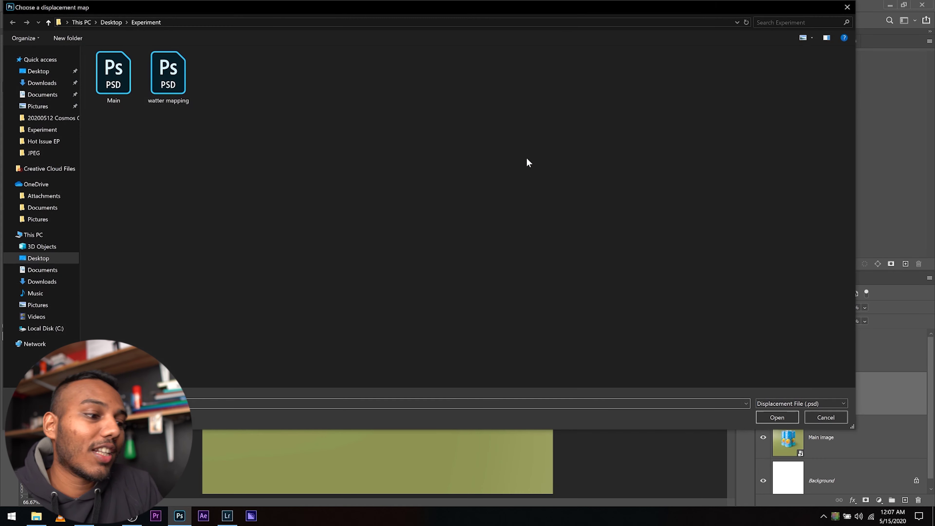
double_click(179, 82)
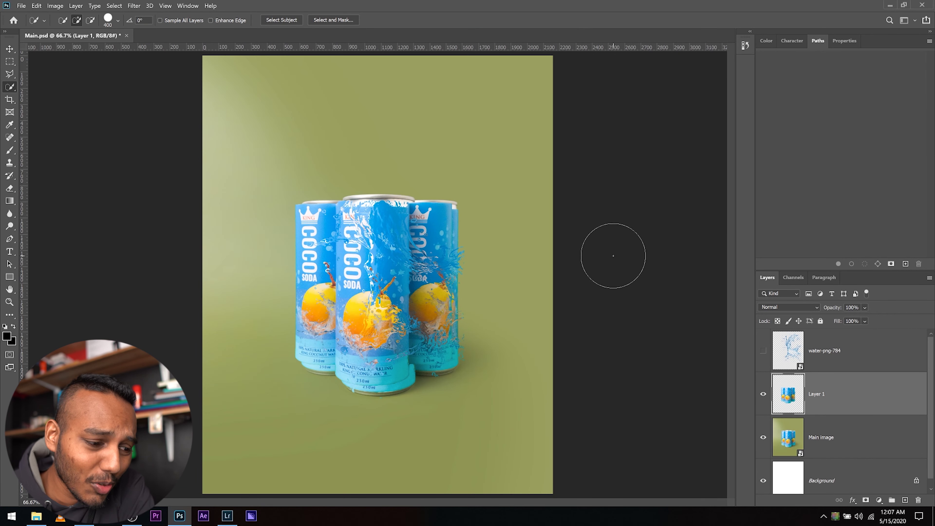
left_click_drag(763, 480, 763, 437)
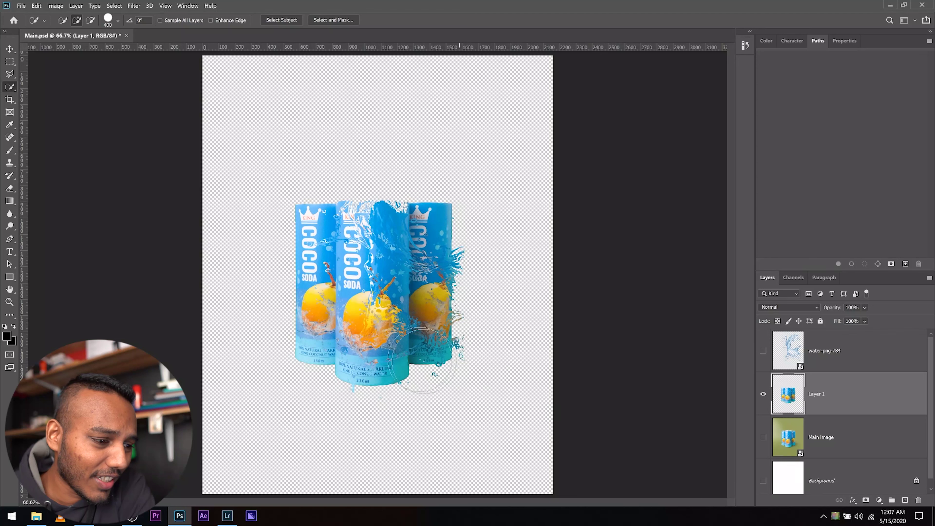
left_click_drag(763, 481, 763, 437)
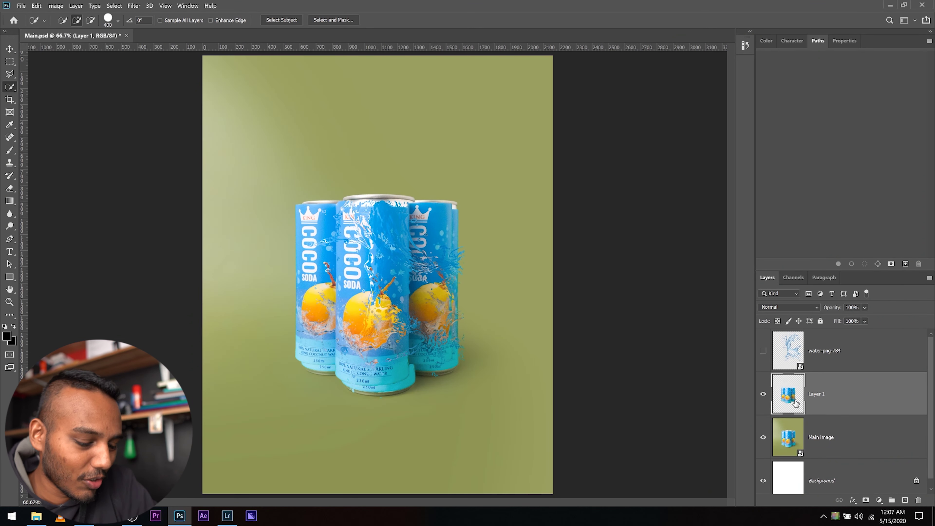
- Move the displaced cans about 36 px right and 39 px down over the originals, then show the splash and shift it slightly right and down
key("v")
left_click_drag(377, 368, 384, 363)
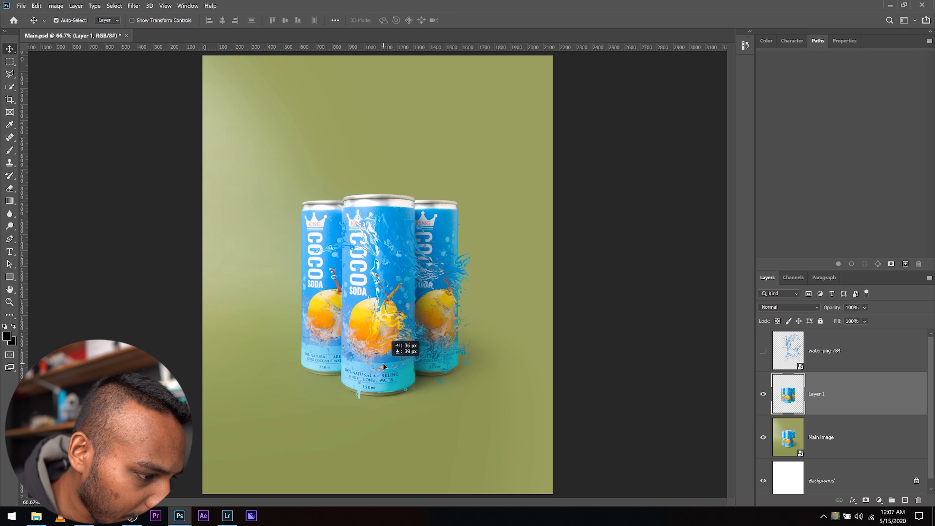
left_click_drag(383, 363, 384, 363)
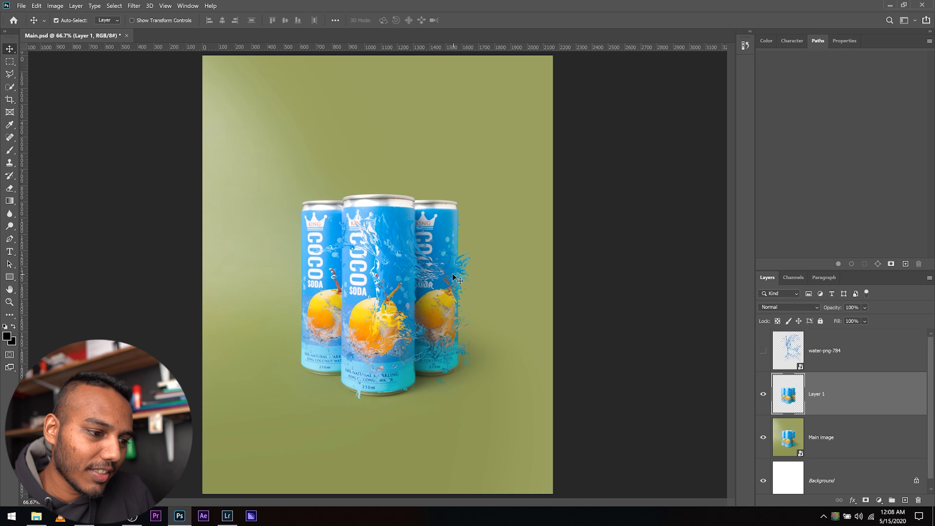
left_click(765, 352)
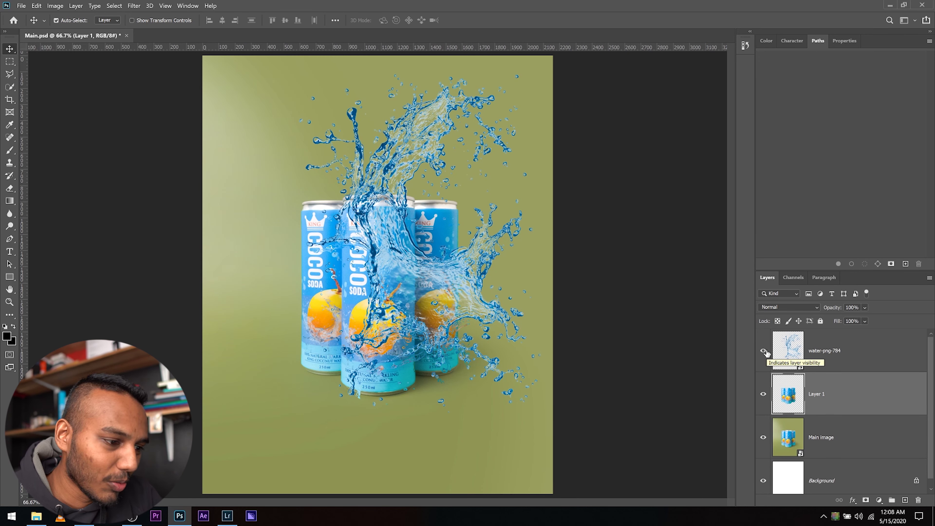
left_click_drag(393, 269, 399, 277)
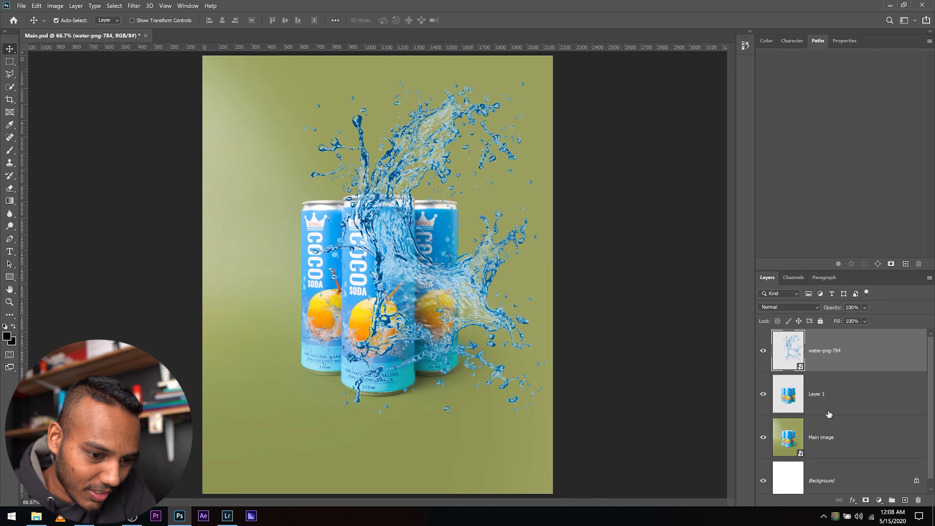
- Select the Main image layer and hide both Layer 1 and the water-png-784 splash above it
left_click(791, 409)
left_click(829, 441)
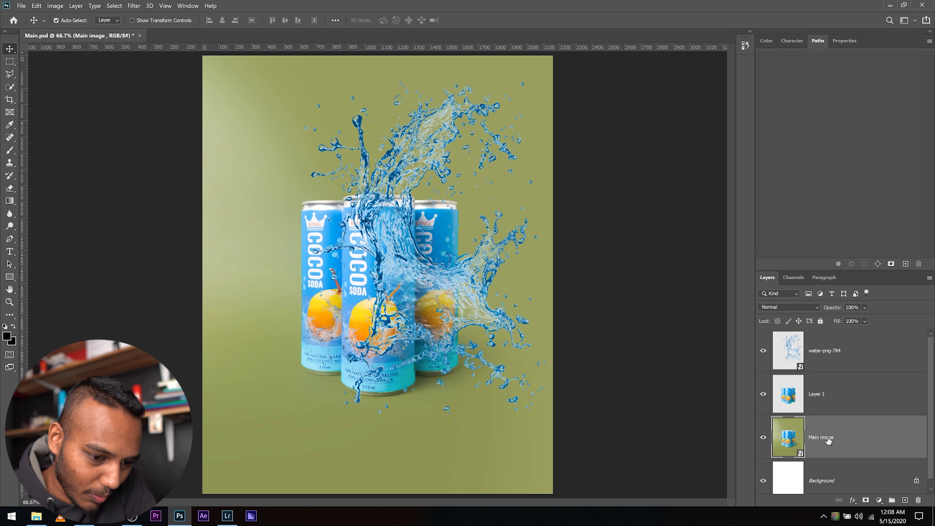
left_click_drag(763, 396, 760, 323)
- Trace a closed Pen path around the complete outline of the front can
key("p")
scroll(333, 300, "up", 5)
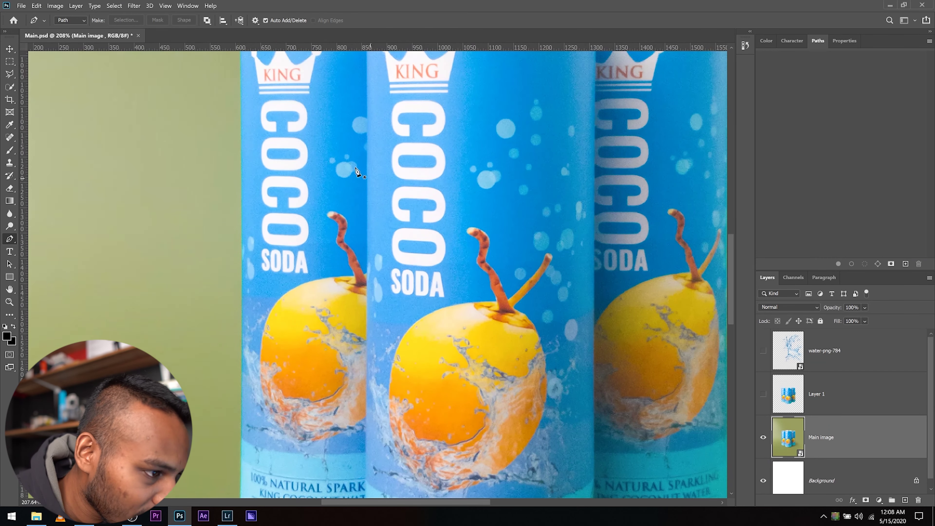
scroll(360, 149, "down", 3)
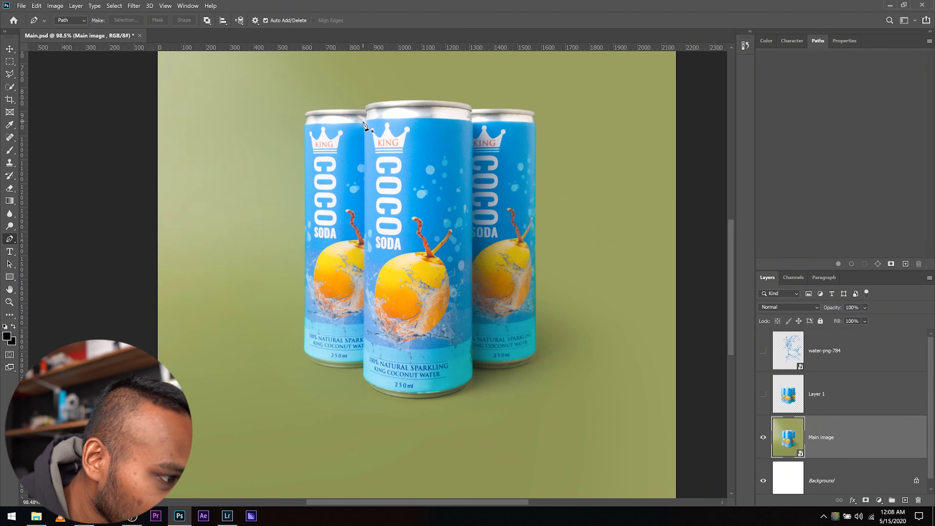
left_click(365, 121)
left_click_drag(366, 113, 367, 110)
scroll(369, 111, "up", 5)
key("ctrl+z")
left_click(356, 115)
left_click(354, 101)
left_click(525, 79)
left_click_drag(692, 96, 535, 107)
left_click_drag(550, 113, 533, 103)
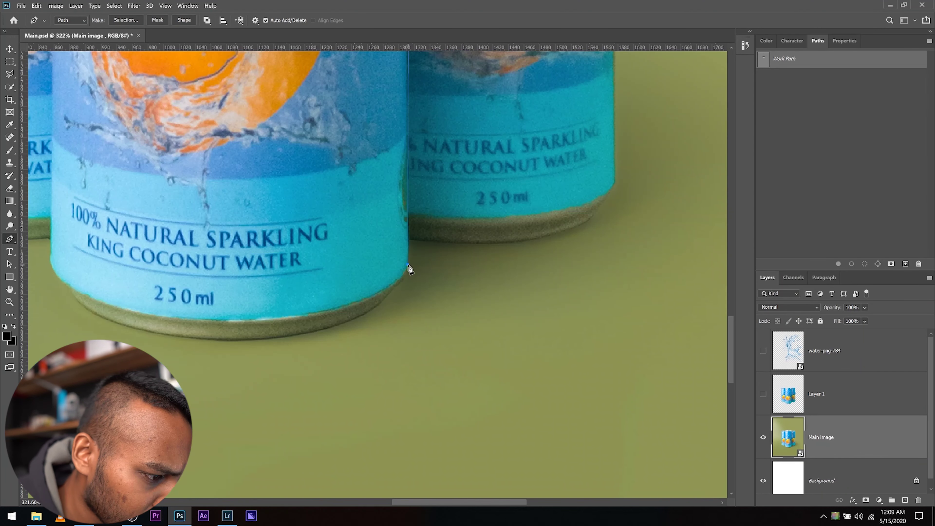
left_click_drag(377, 306, 372, 310)
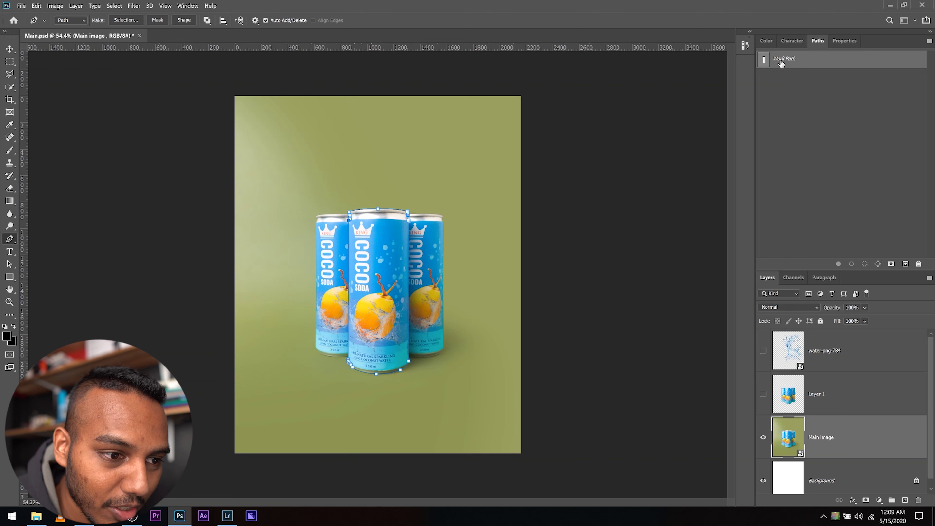
- Save the front can's work path under the name can 1
double_click(781, 59)
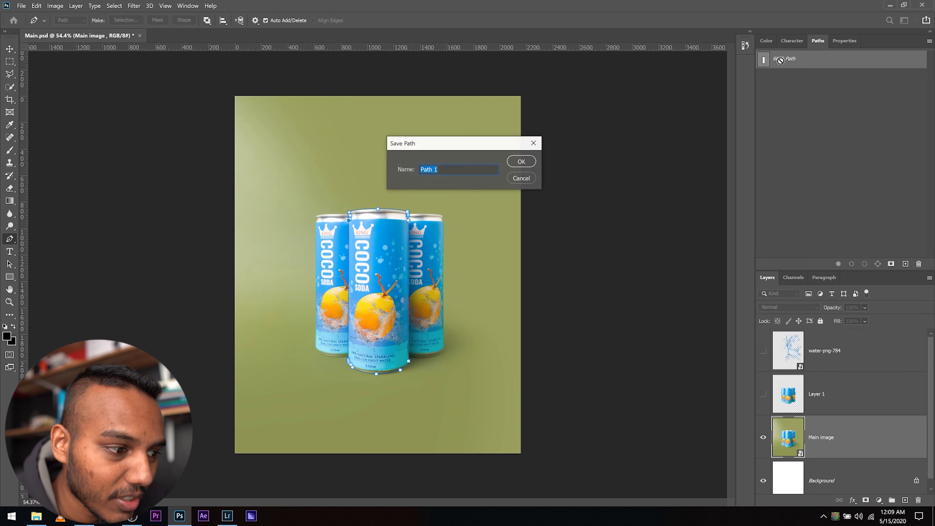
type("can")
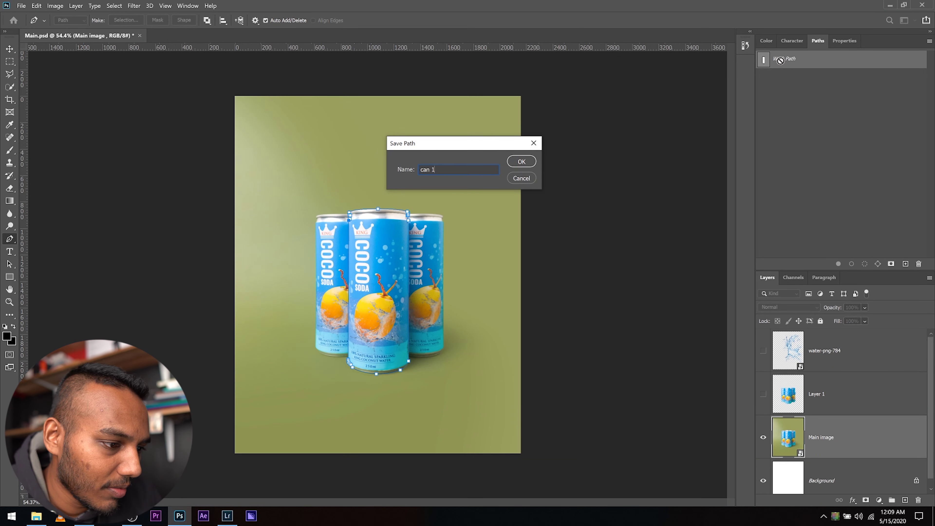
key("Return")
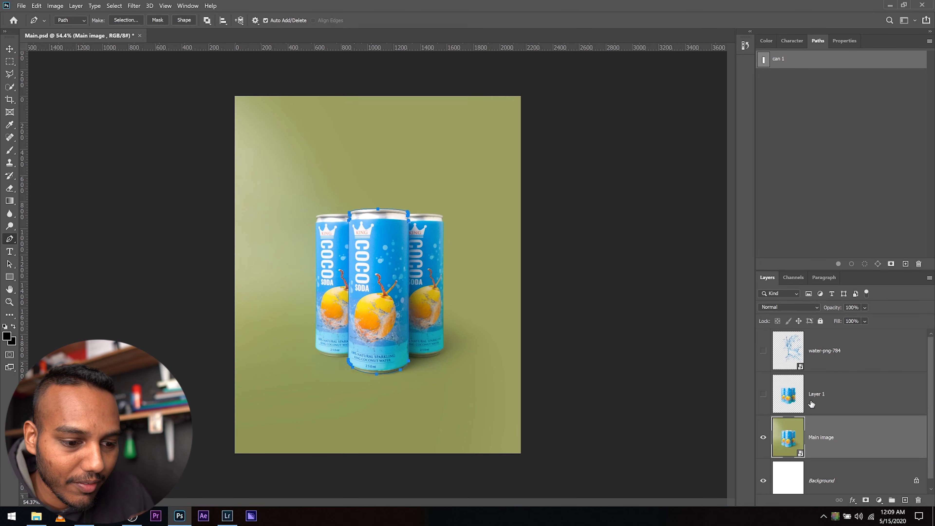
- Show Layer 1 and the splash again and add a white layer mask to water-png-784
left_click_drag(770, 394, 766, 363)
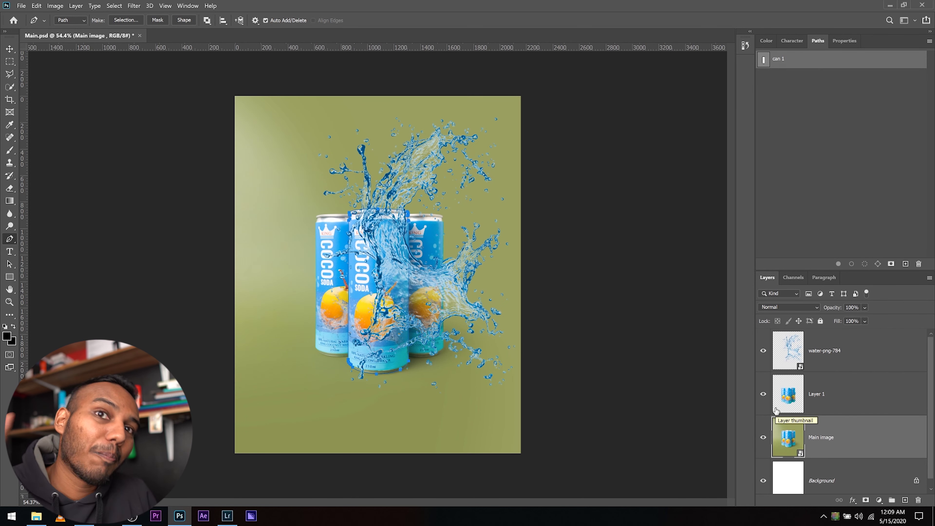
left_click(841, 363)
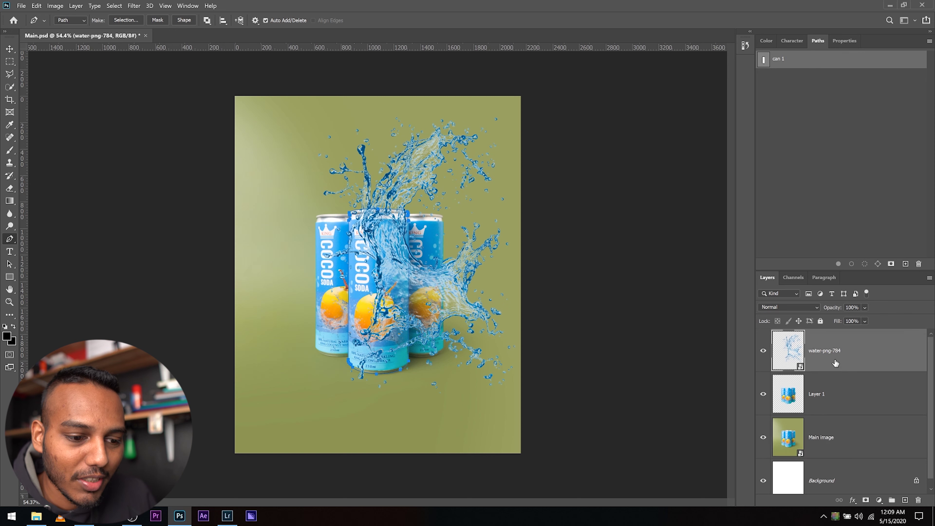
left_click(866, 500)
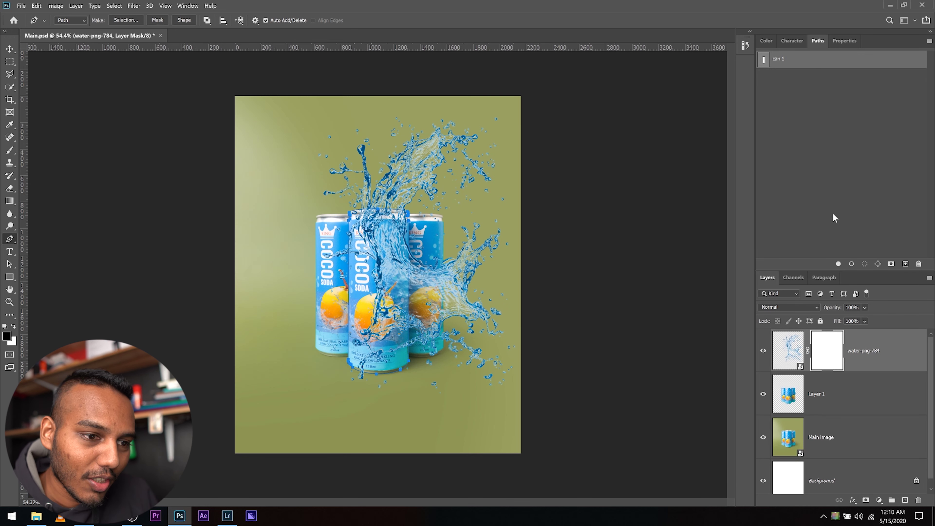
- Load the can 1 path as a selection and paint black inside it on the splash mask with a large soft brush
left_click(763, 60, "ctrl")
left_click(768, 80)
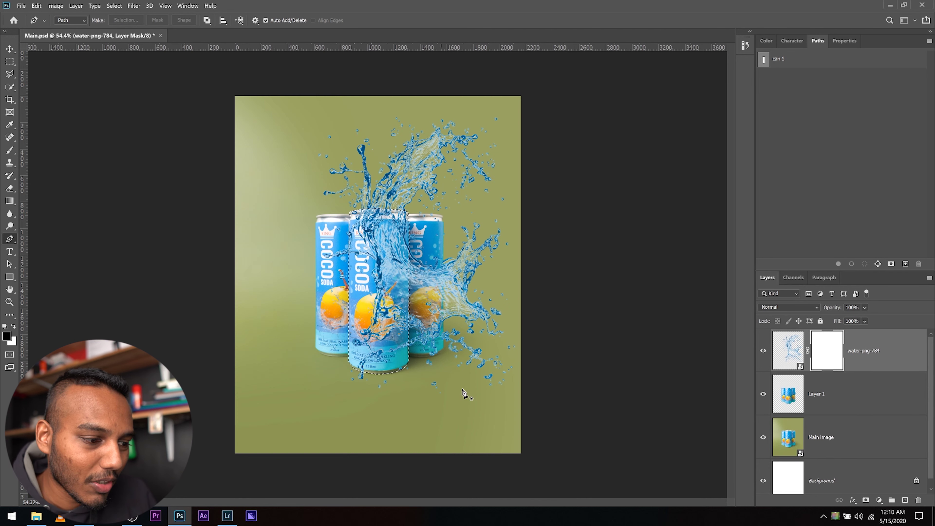
key("b")
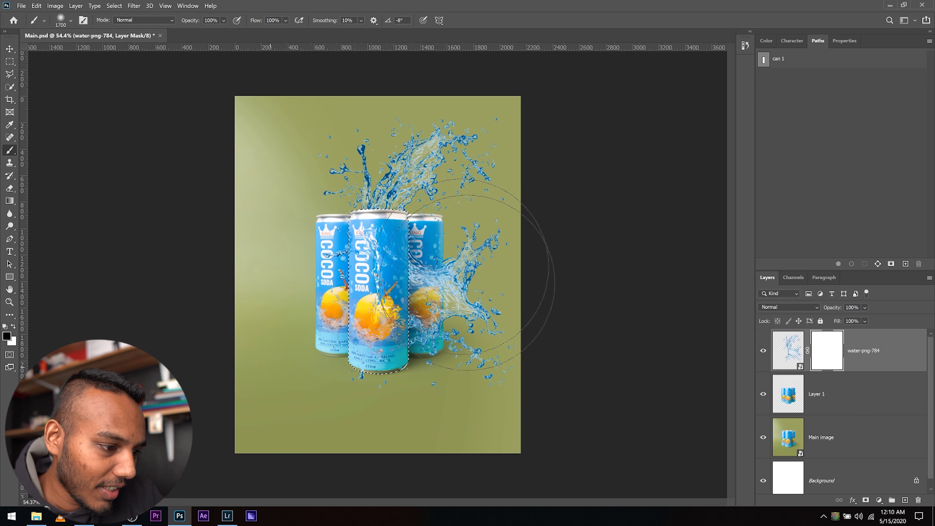
left_click(405, 350)
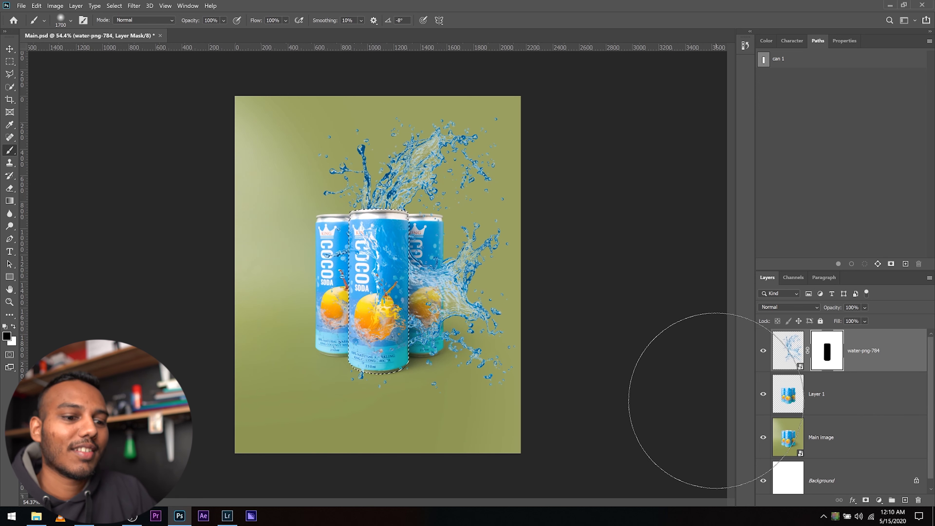
- Rename Layer 1, the displaced cans layer, to distorted image
left_click(804, 400)
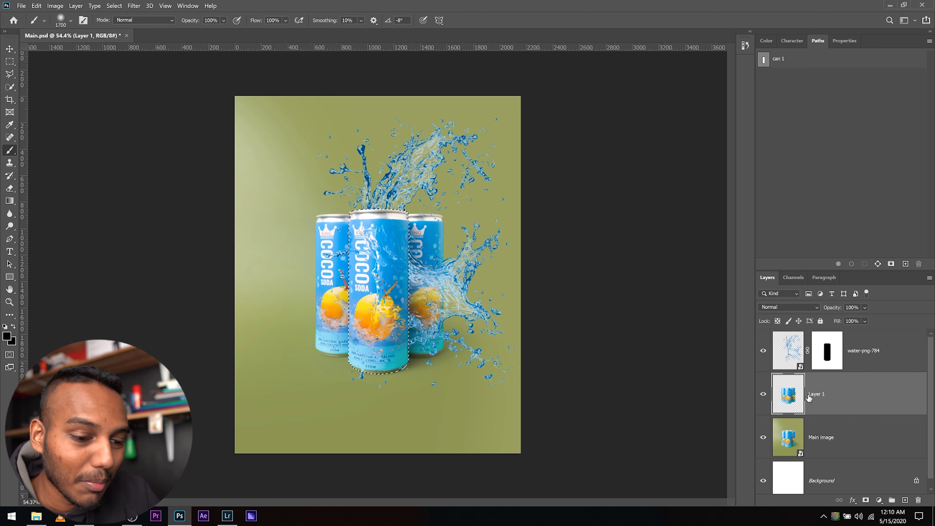
double_click(816, 394)
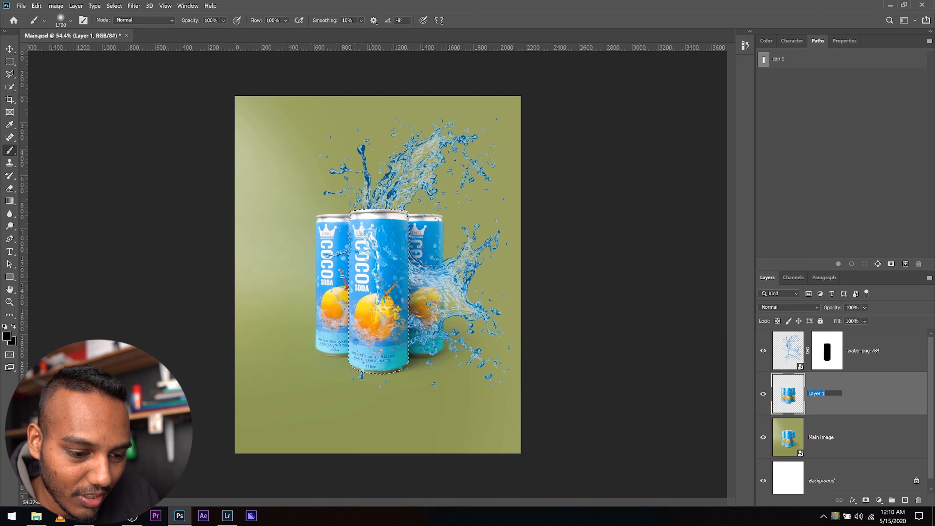
type("disp")
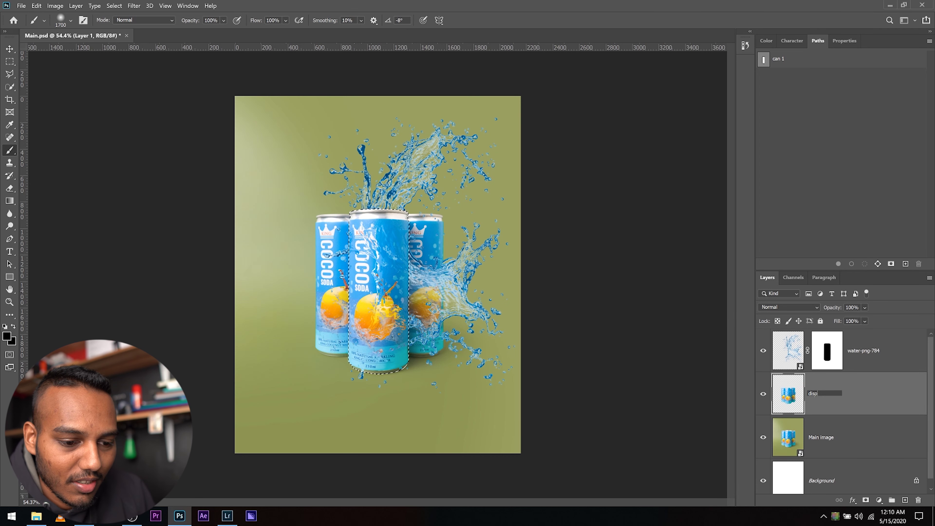
key("BackSpace")
type("torted")
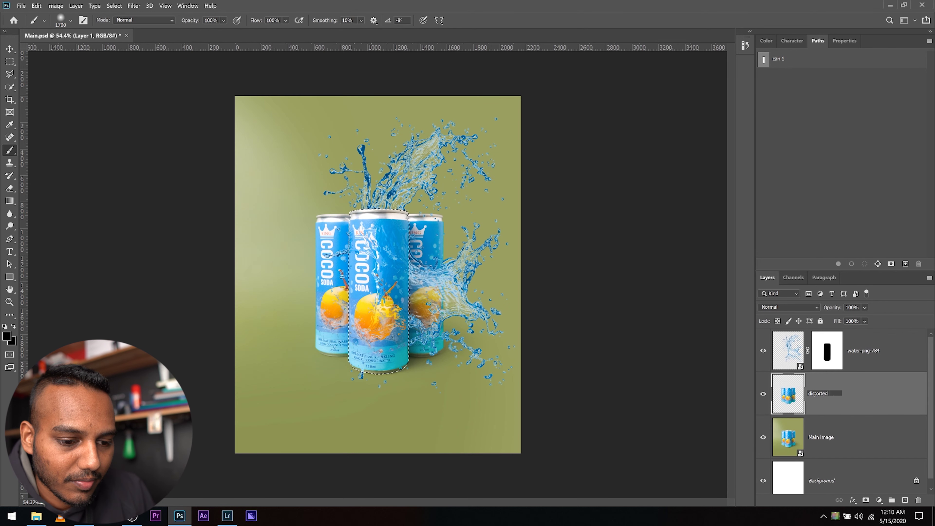
type(" image")
key("Return")
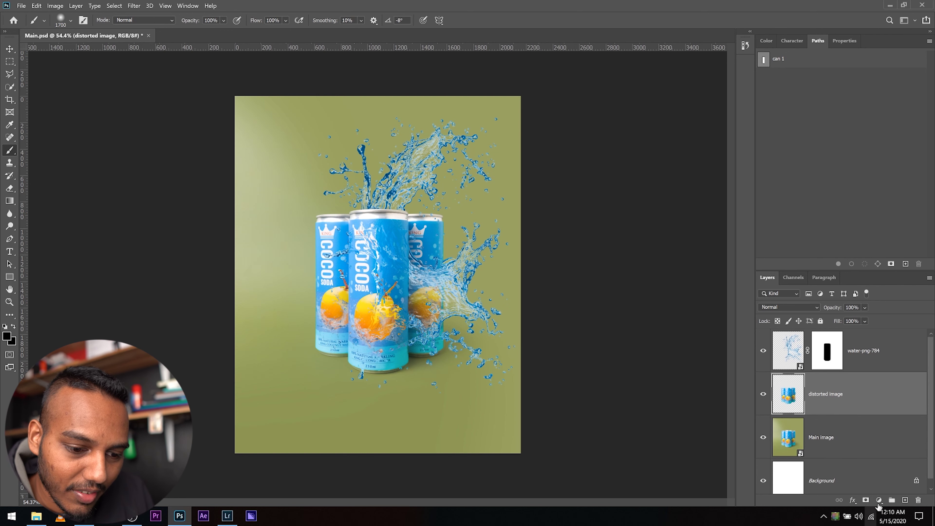
- Add a white mask to the distorted image layer, load the can 1 path as a selection, paint black inside it and deselect
left_click(866, 501)
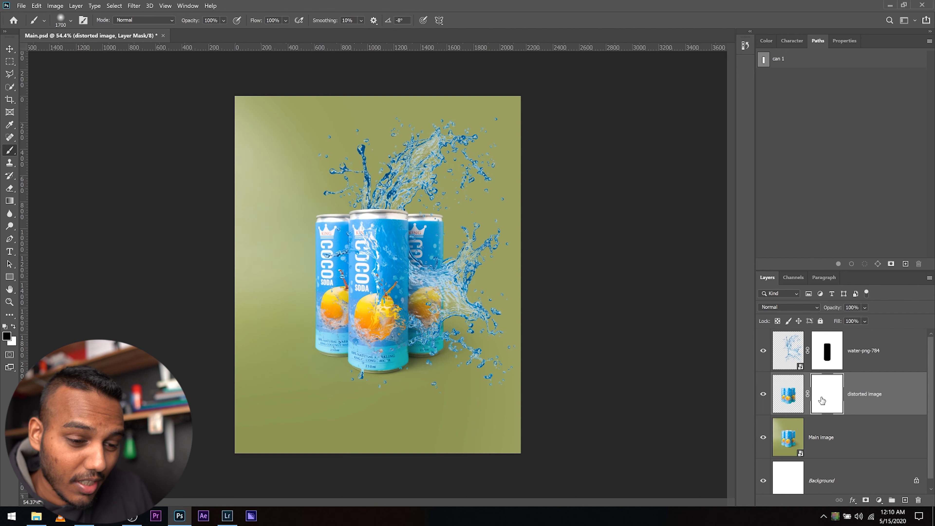
left_click(765, 59, "ctrl")
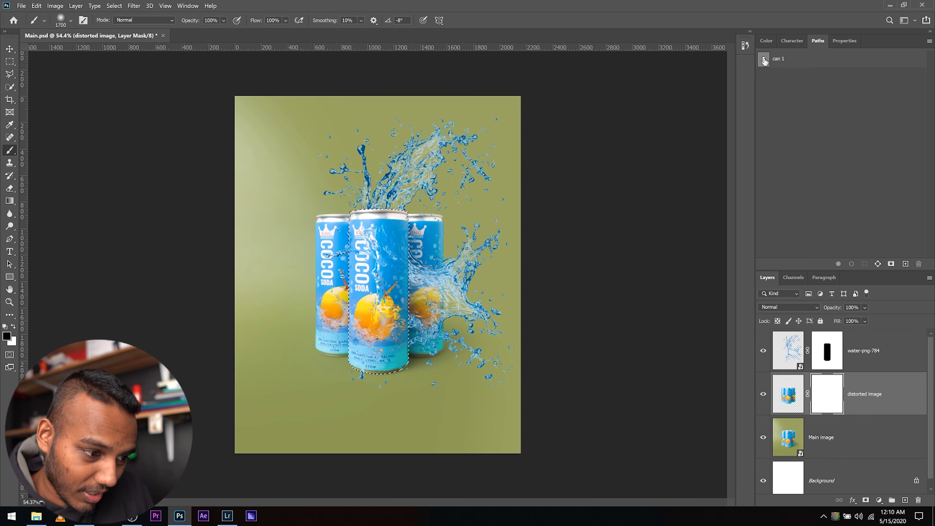
left_click_drag(510, 313, 334, 344)
mouse_move(384, 429)
left_mouse_down()
mouse_move(476, 267)
mouse_move(375, 479)
mouse_move(271, 429)
left_mouse_up()
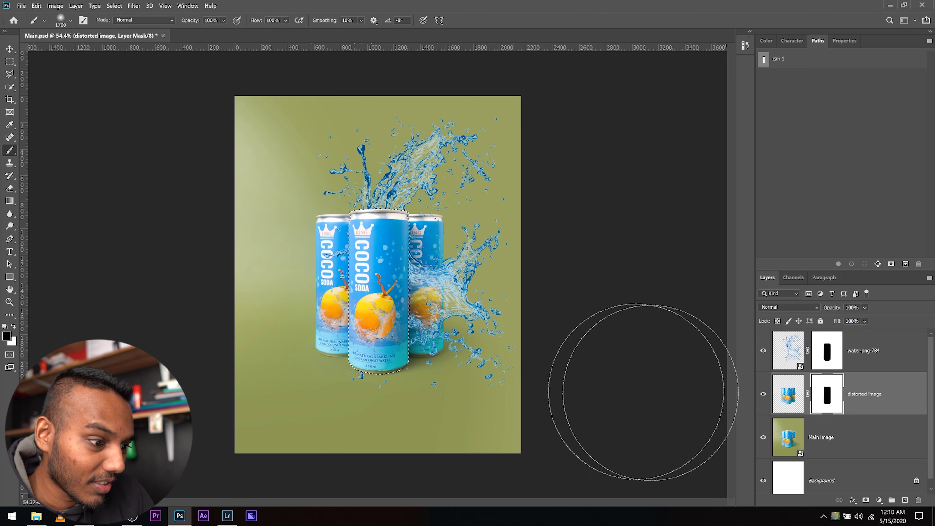
key("ctrl+d")
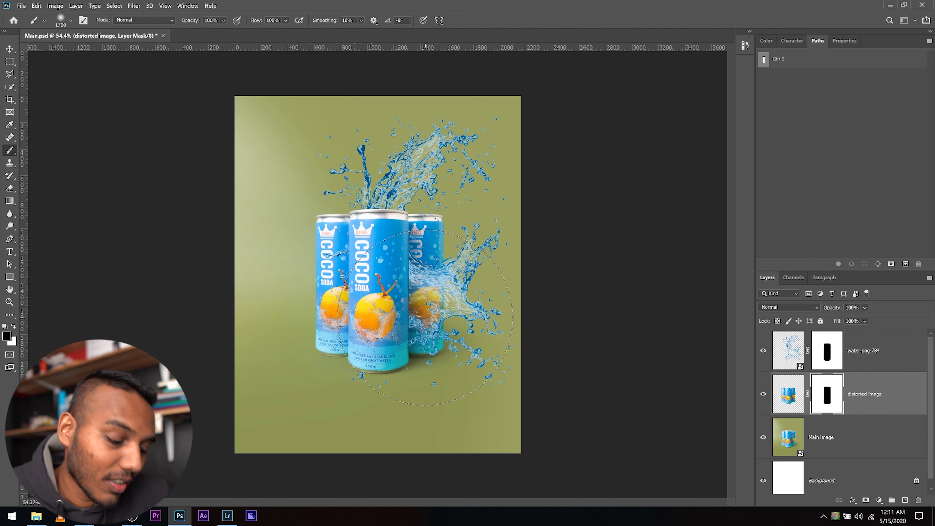
- Hide and reshow the water-png-784 and distorted image layers to compare the cans with and without the effect
scroll(425, 318, "up", 3)
key("v")
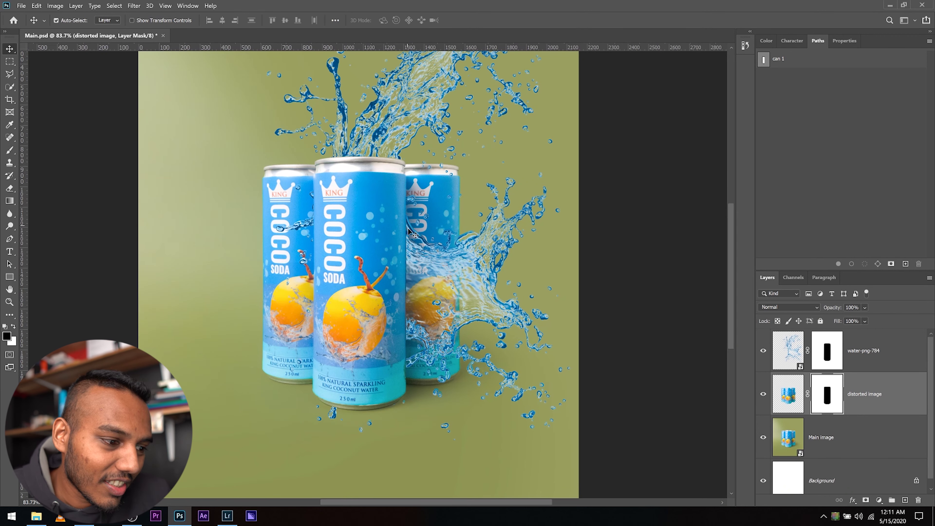
left_click(763, 351)
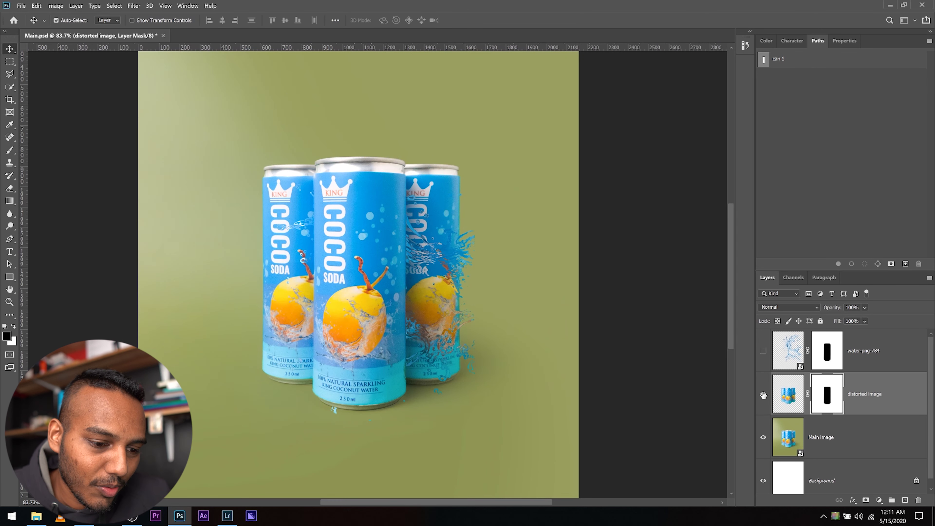
left_click(764, 395)
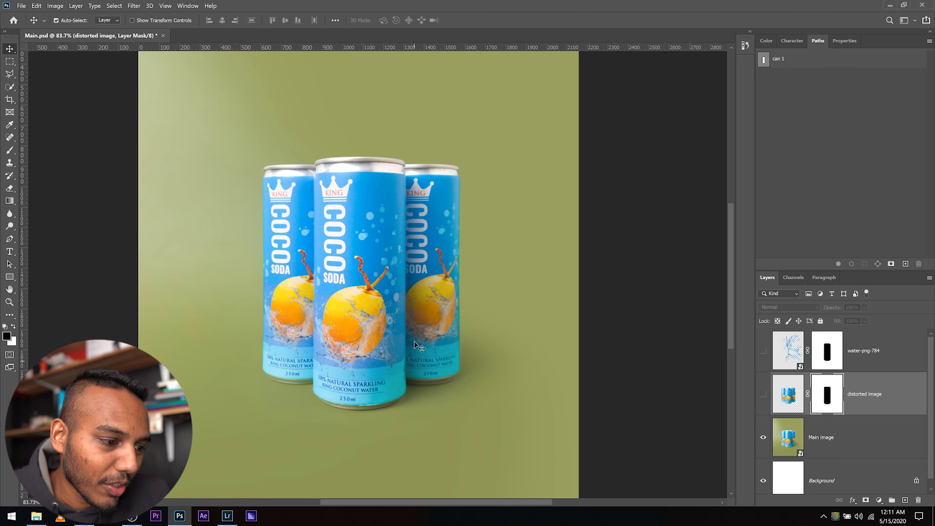
left_click_drag(764, 351, 763, 394)
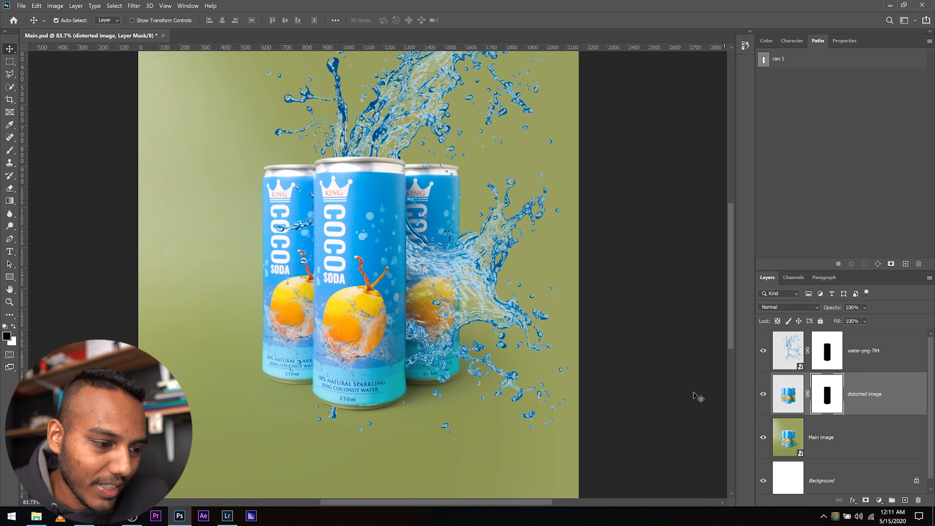
- Create a new empty layer above water-png-784 and clip it to the splash layer
left_click(877, 365)
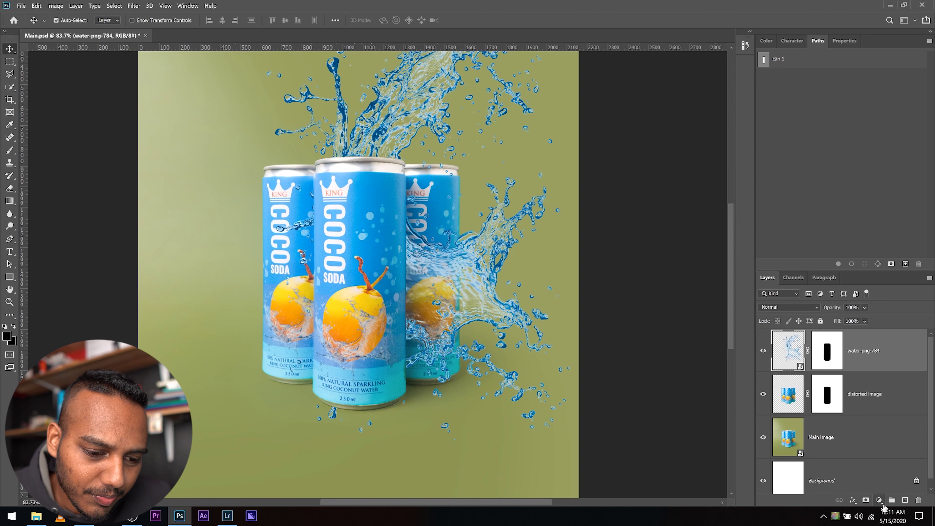
left_click(905, 500)
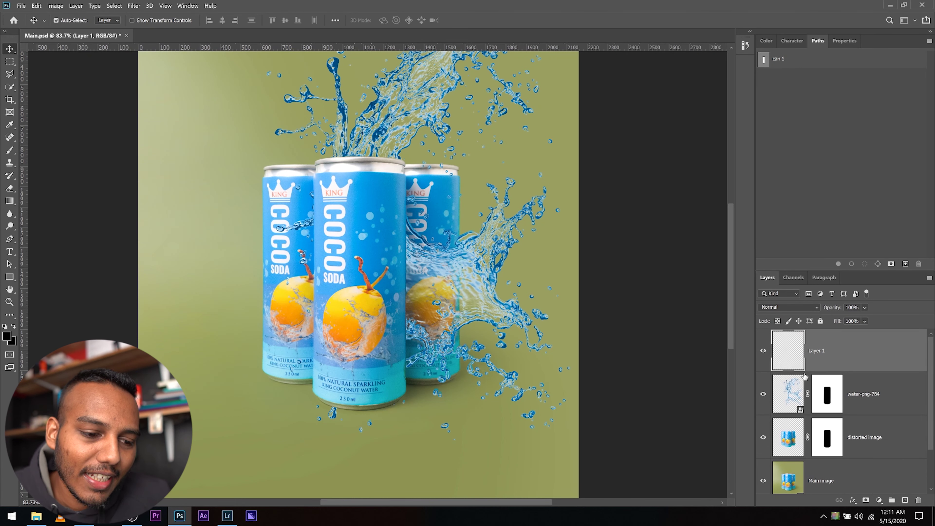
left_click(114, 6)
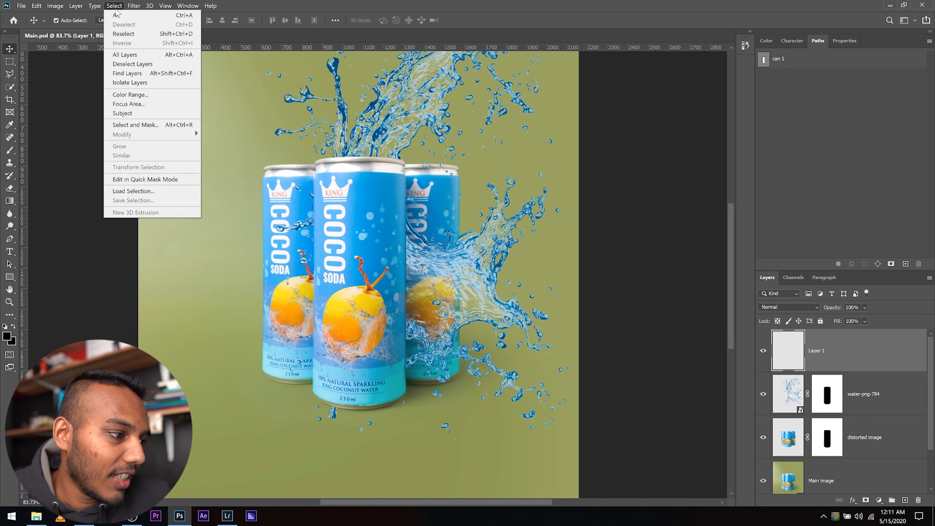
mouse_move(78, 11)
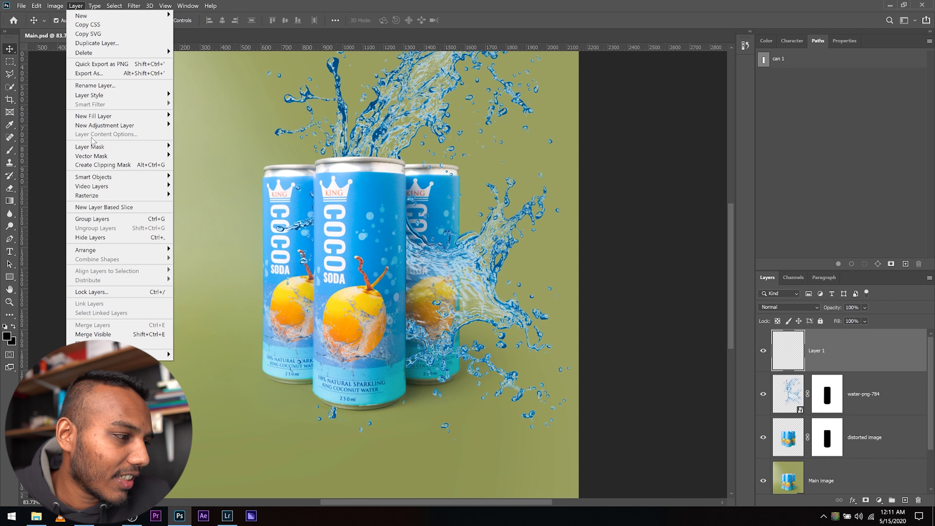
left_click(100, 165)
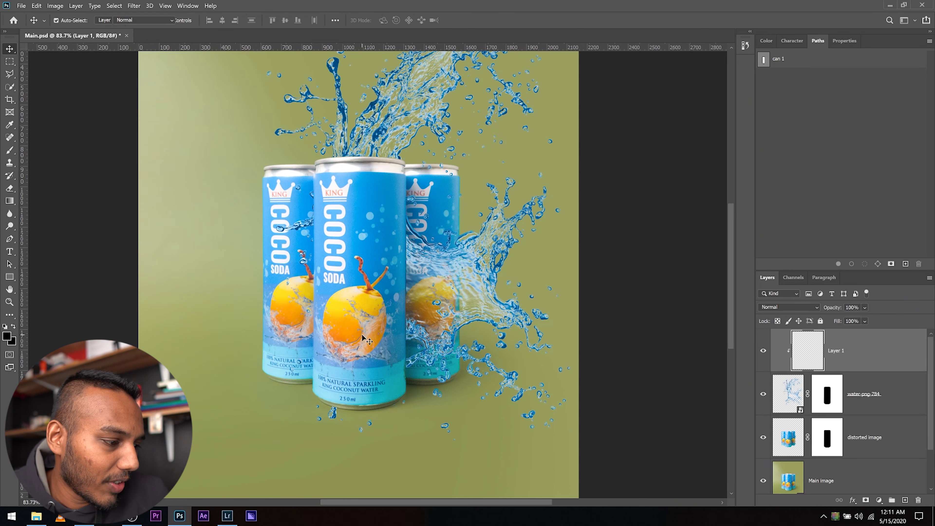
- Try painting black over the splash on the clipped layer with the large soft brush at full flow, and undo it
key("b")
left_click(460, 291)
mouse_move(511, 292)
left_mouse_down()
mouse_move(494, 258)
mouse_move(338, 295)
mouse_move(478, 317)
left_mouse_up()
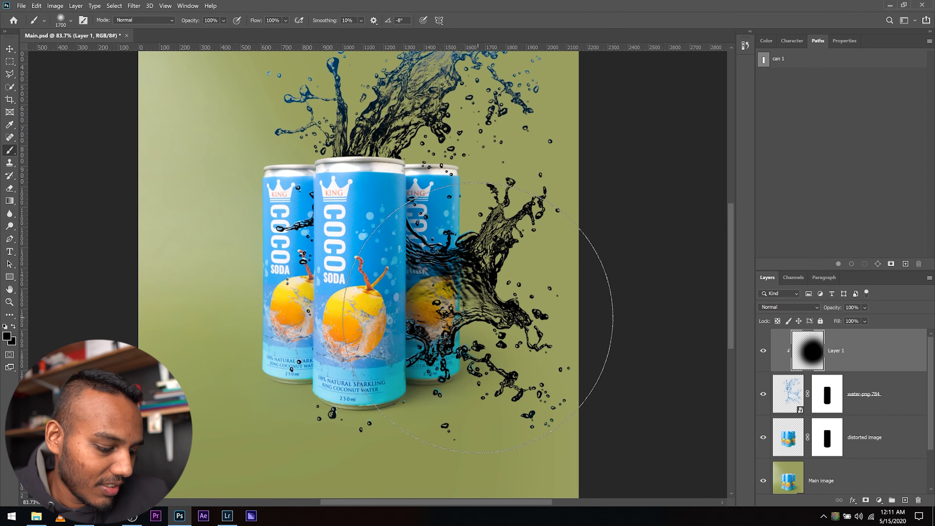
scroll(478, 318, "down", 3)
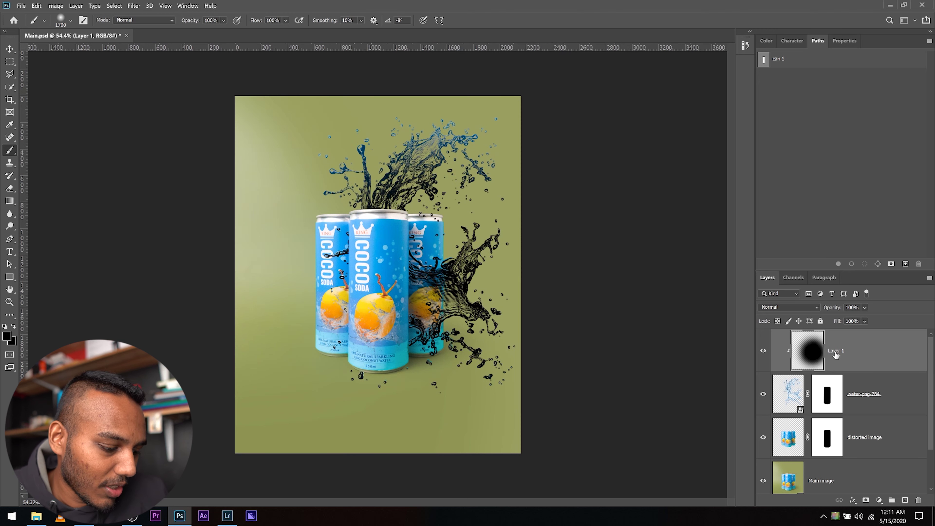
key("ctrl+z")
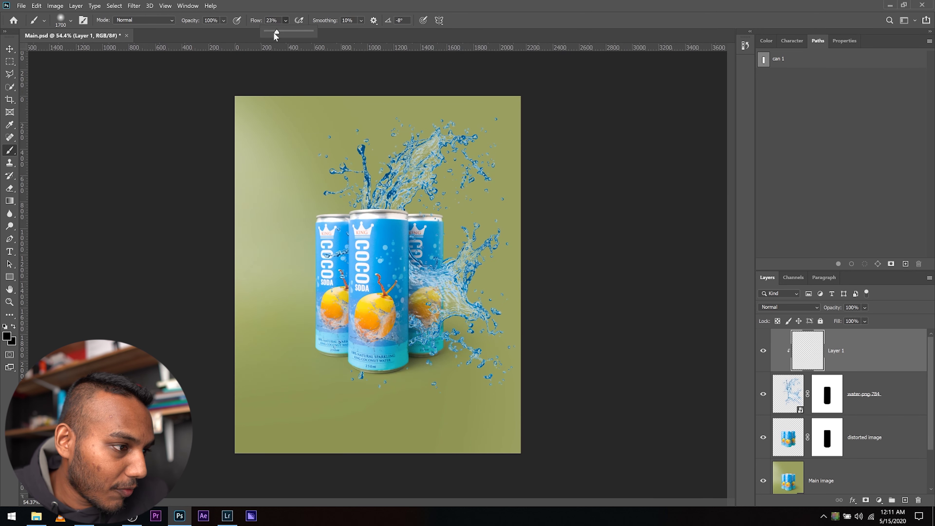
- Lower the brush flow to 18%, test a few black dabs over the splash beside the front can, and undo them
left_click_drag(271, 33, 274, 33)
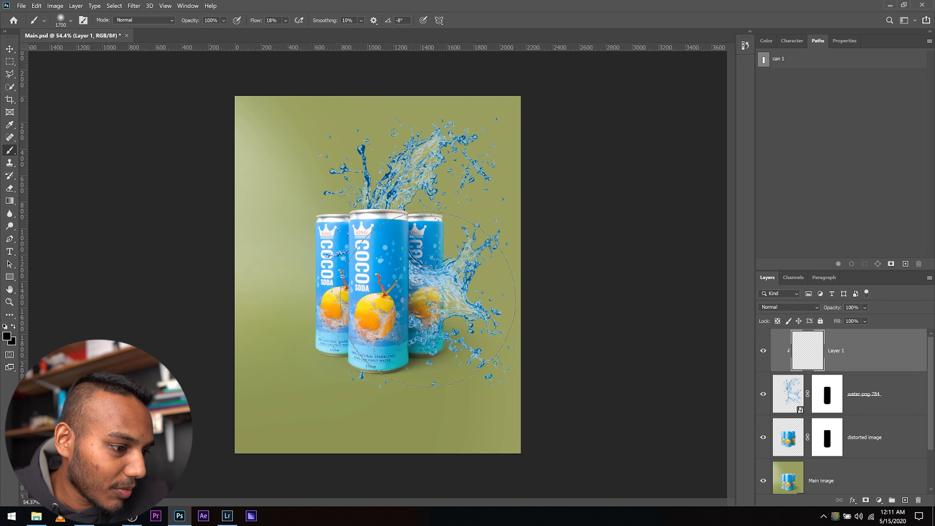
left_click(430, 304)
left_click(430, 304)
left_click(431, 304)
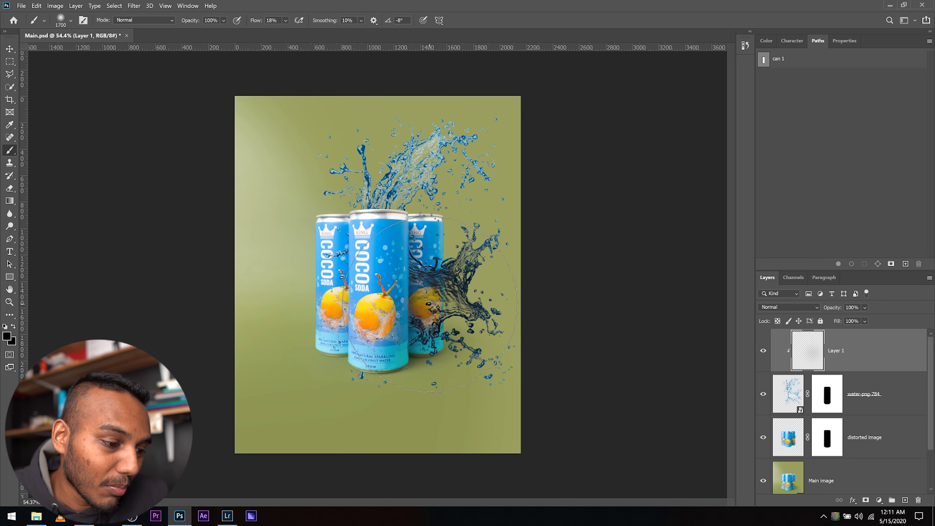
key("x")
key("ctrl+z")
key("ctrl+z")
key("ctrl+z")
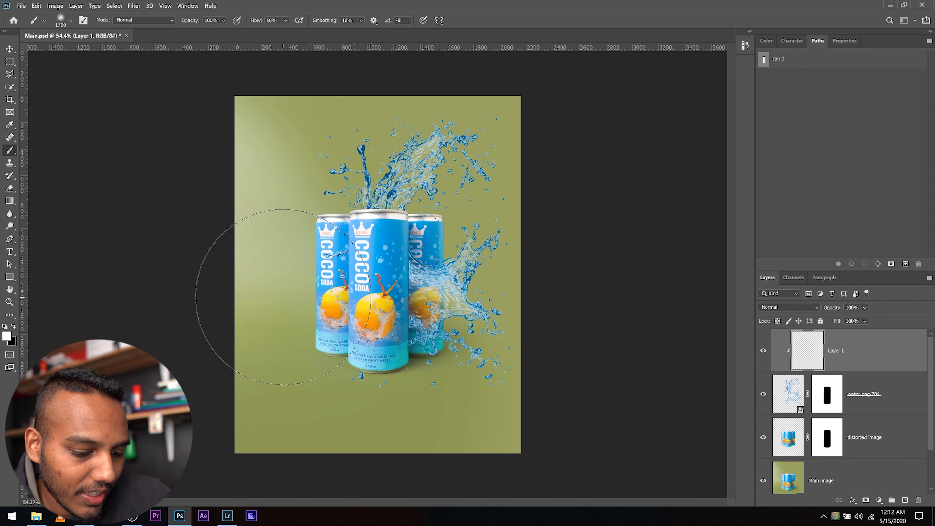
- Reduce the brush size to 125 px
key("bracketleft")
key("bracketleft")
key("bracketleft")
key("bracketleft")
key("bracketleft")
key("bracketleft")
key("bracketleft")
key("bracketleft")
key("bracketleft")
key("bracketleft")
key("bracketleft")
key("bracketleft")
key("bracketleft")
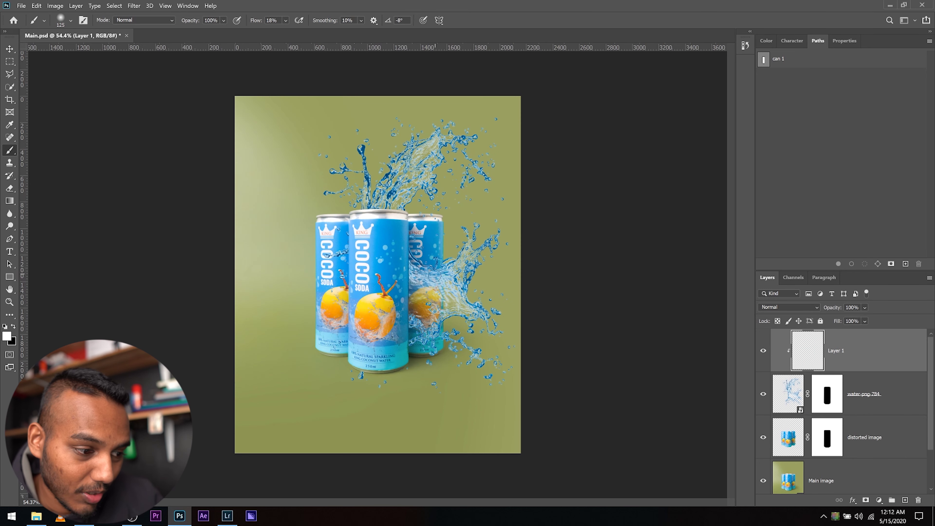
- Load the can 1 path as a selection and invert it so everything outside the front can is selected
left_click(764, 59, "ctrl")
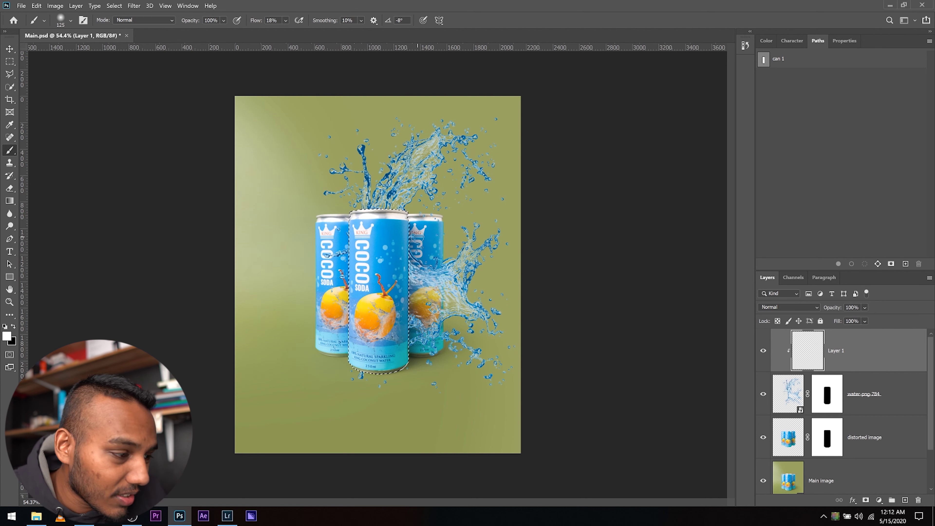
left_click(115, 6)
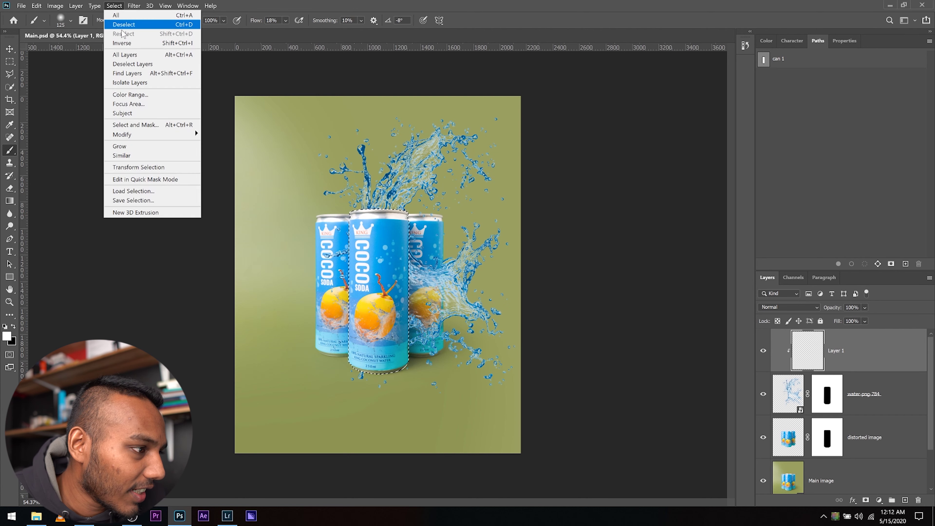
left_click(121, 43)
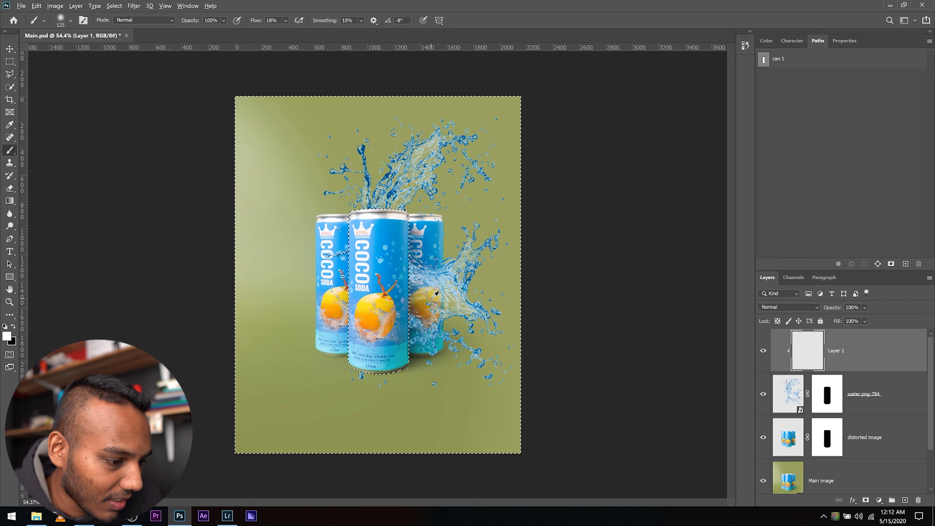
- Using black and a 0% hardness brush, paint a soft shadow on the clipped layer where the splash meets the front can's right edge, and deselect
scroll(390, 272, "up", 5)
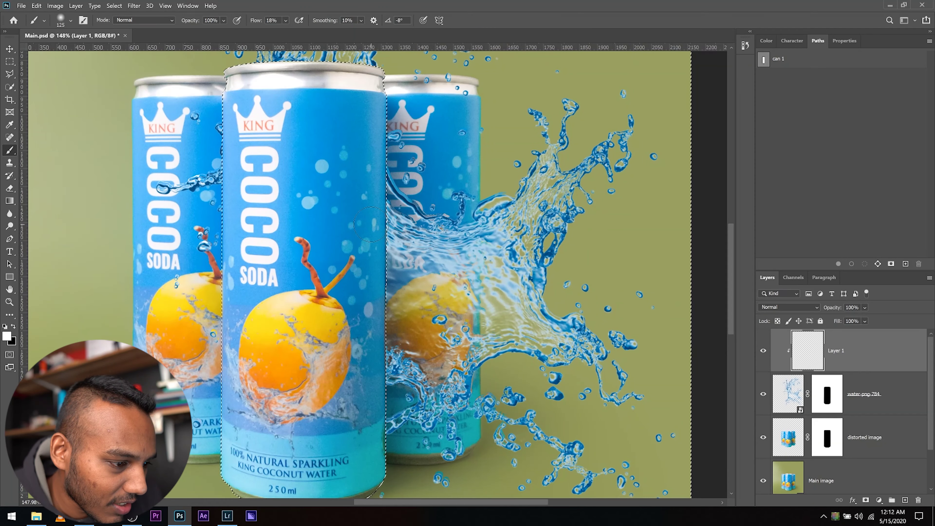
left_click(70, 20)
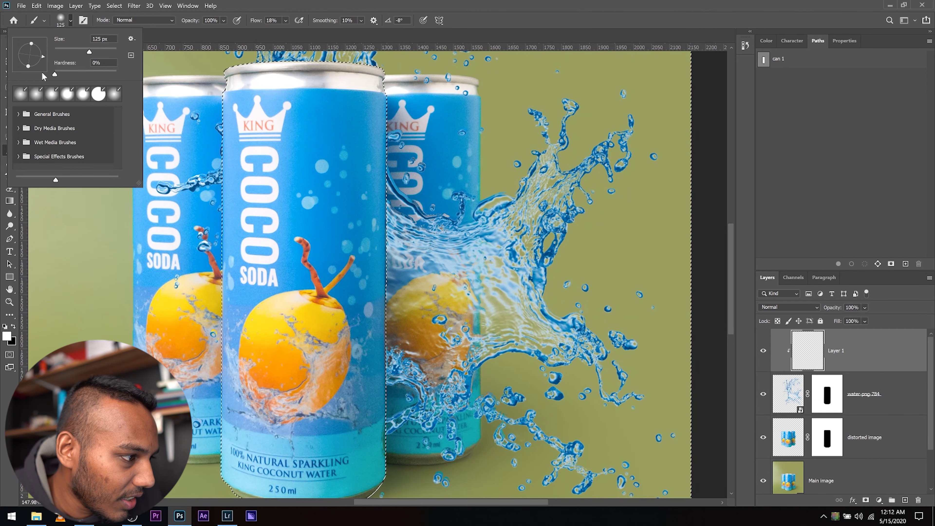
left_click(97, 62)
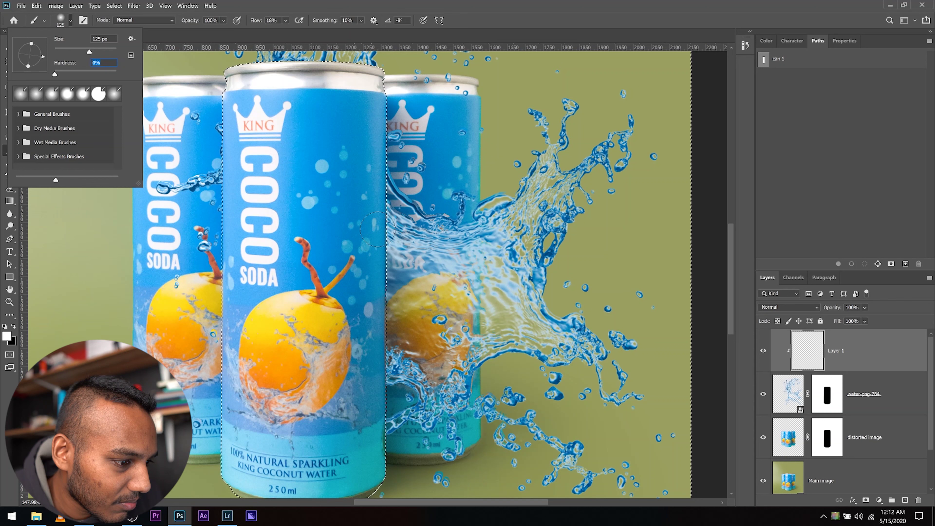
left_click(459, 5)
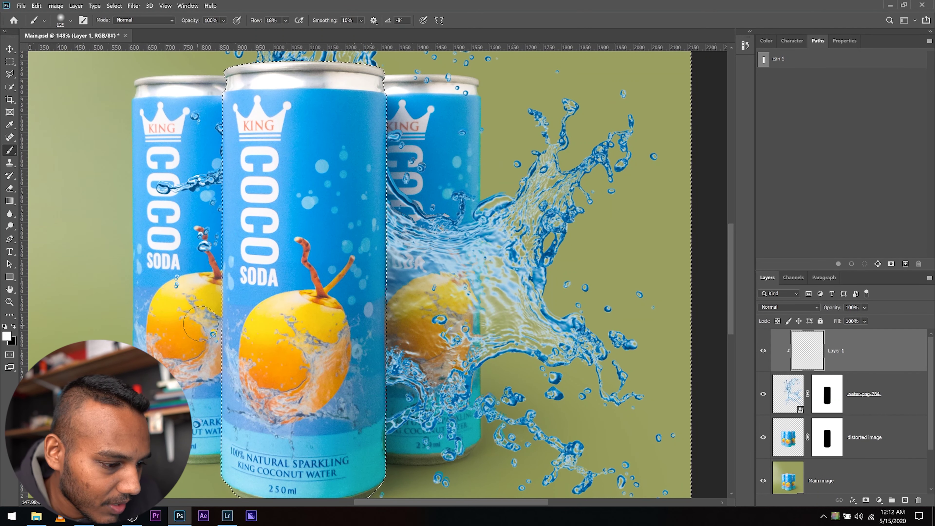
key("ctrl+shift+i")
left_click(11, 338)
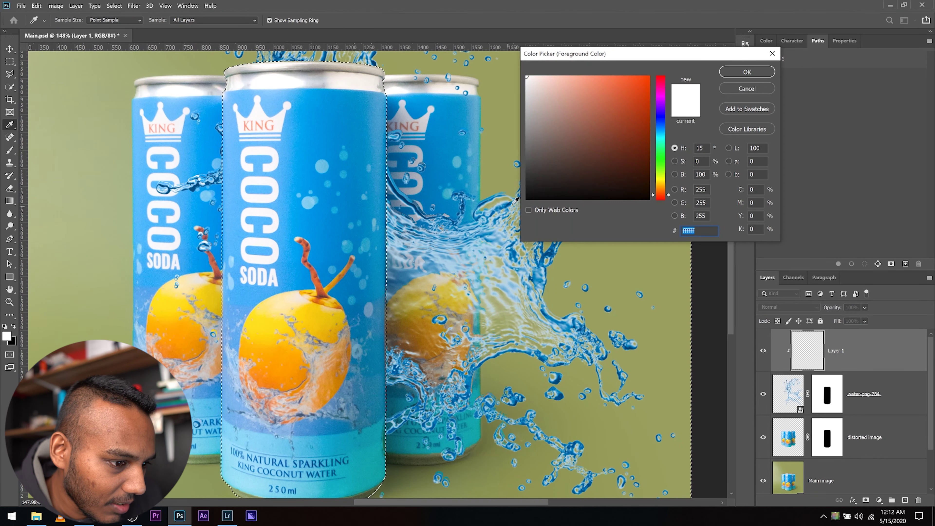
left_click(527, 199)
left_click(756, 73)
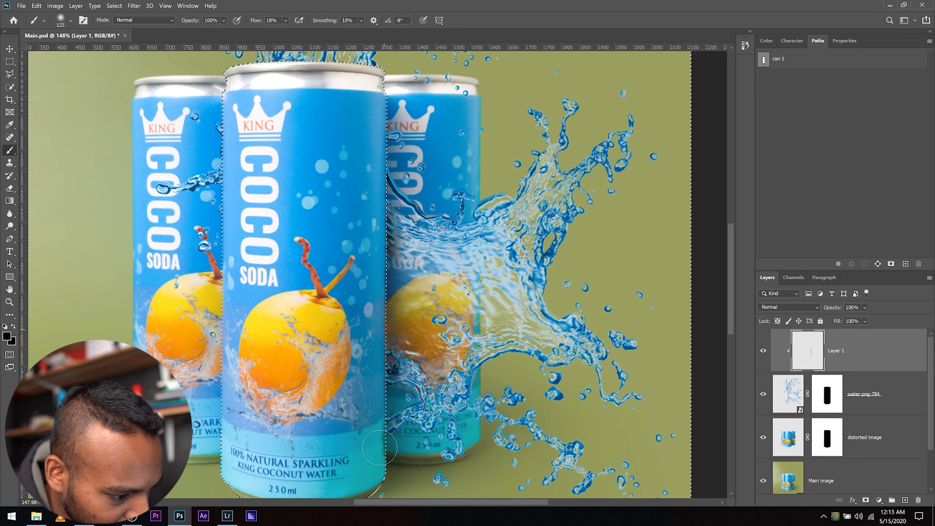
scroll(372, 440, "down", 8)
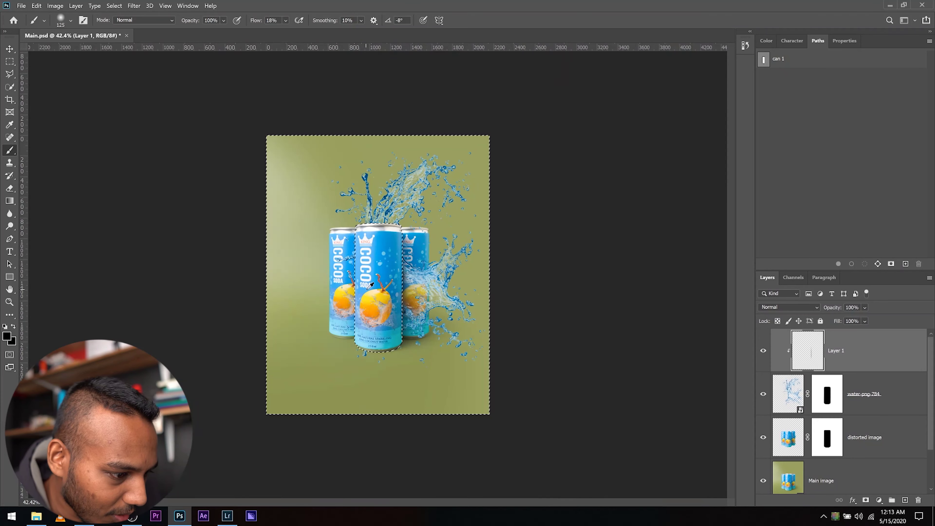
key("ctrl+d")
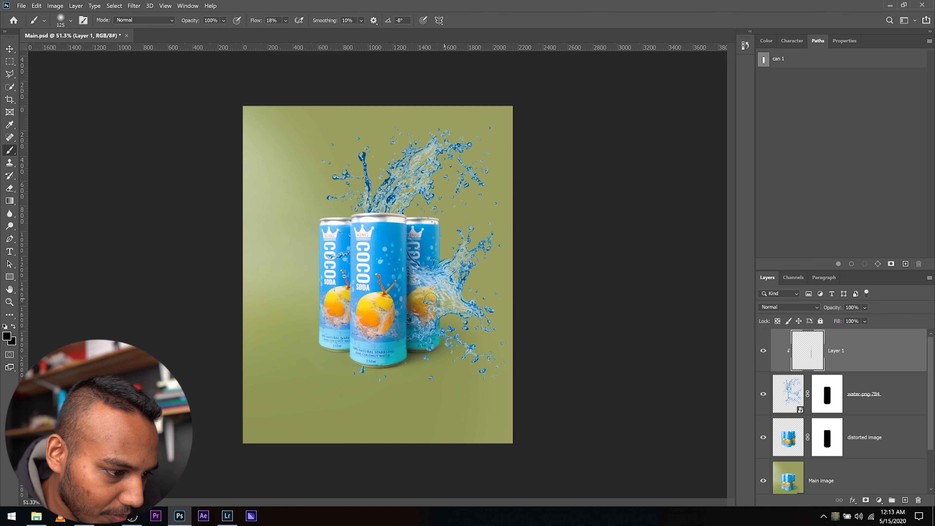
- Set the clipped shadow layer's opacity to 92% and toggle its visibility to compare the result
key("v")
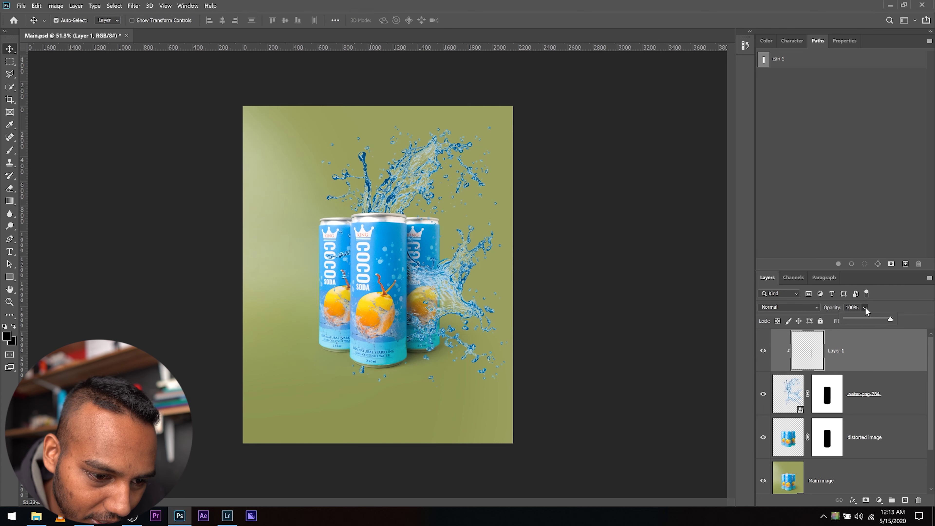
left_click_drag(888, 320, 881, 320)
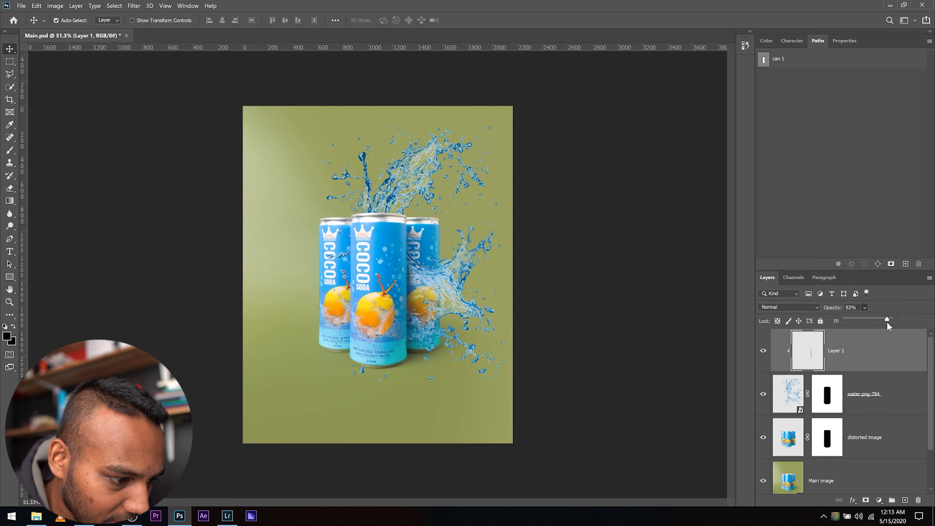
left_click(763, 352)
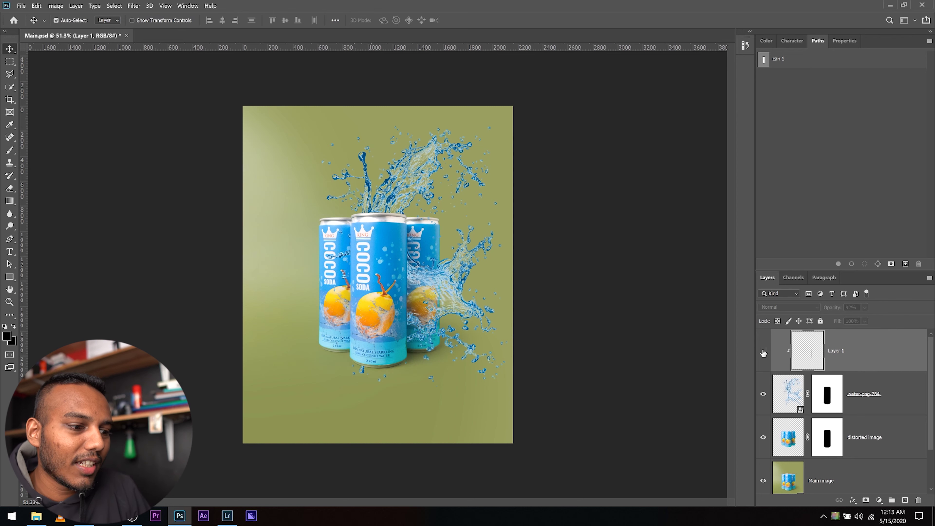
left_click(763, 352)
left_click(763, 352)
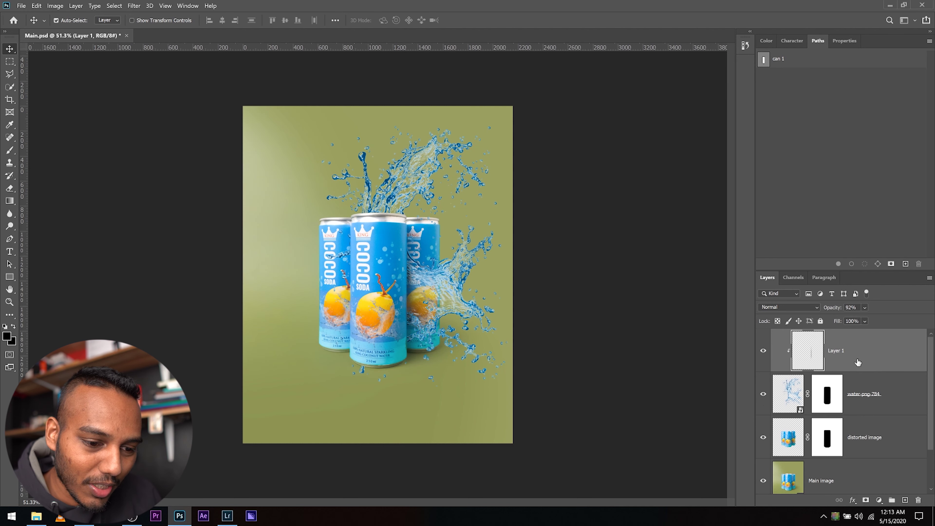
- Merge the clipped shadow layer with the water splash layer, and duplicate the merged layer
left_click(897, 394, "shift")
right_click(897, 391)
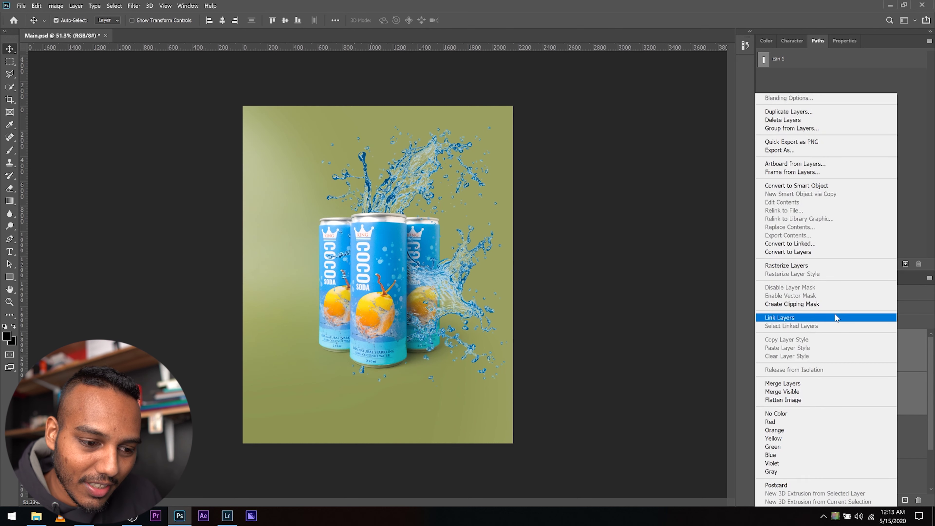
left_click(796, 383)
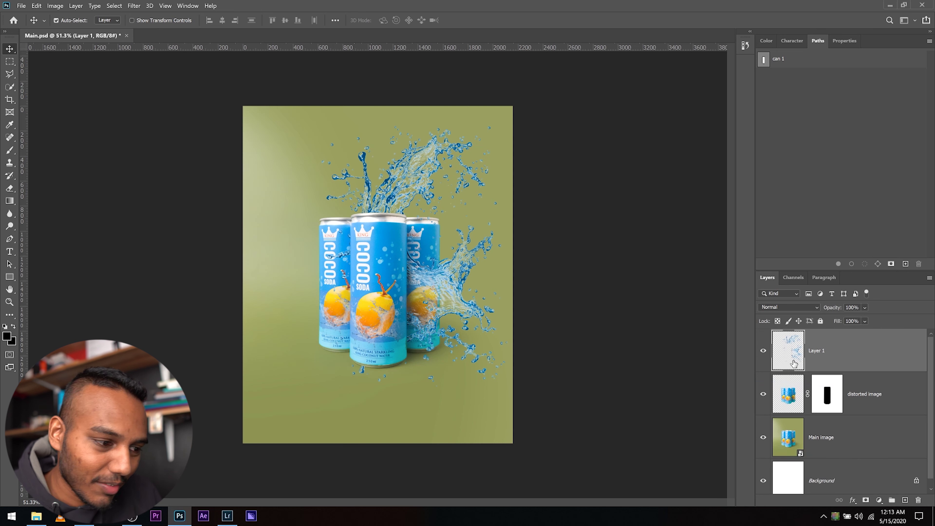
key("ctrl+j")
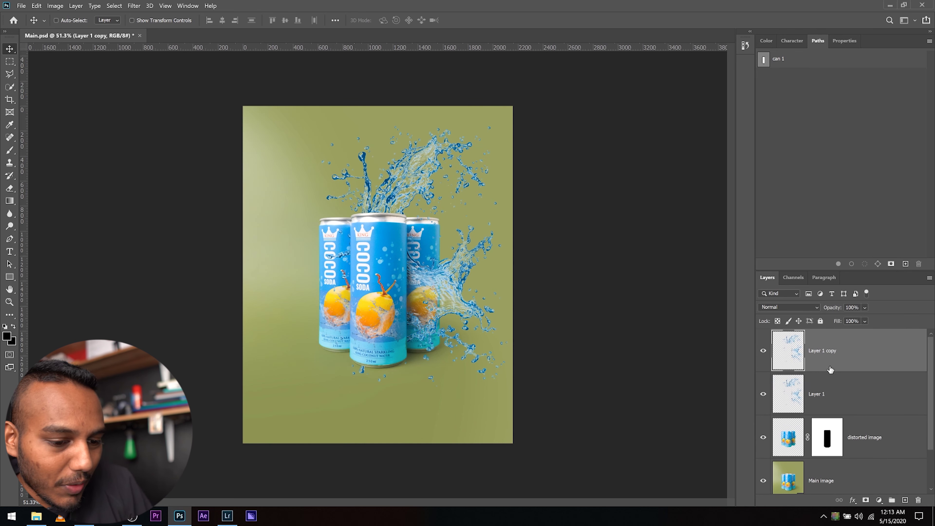
- Rename the lower splash layer Green and its copy Blue, move Green above Blue, and hide Blue
double_click(815, 394)
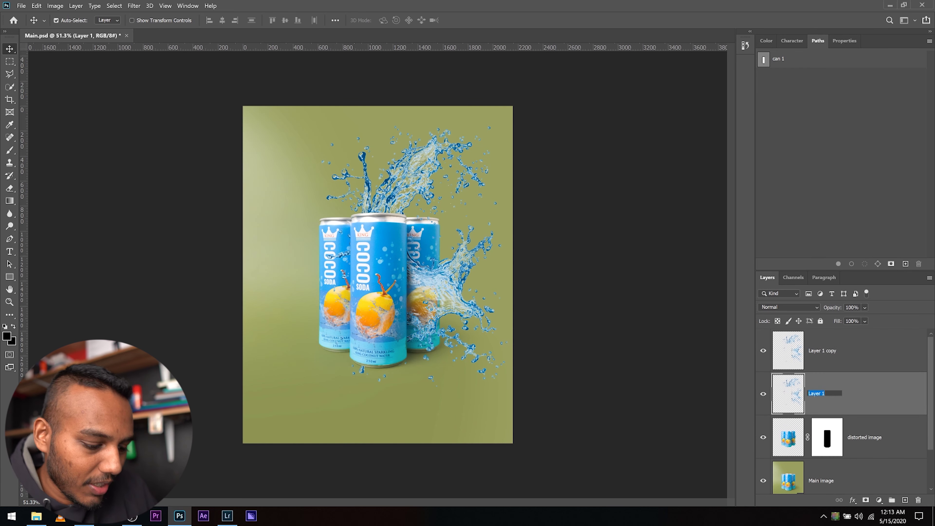
type("Green")
key("Return")
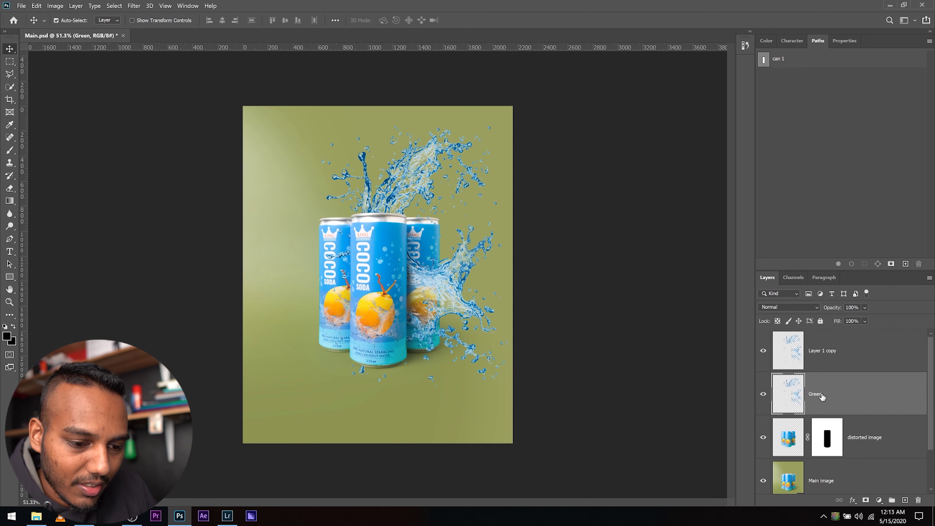
double_click(819, 352)
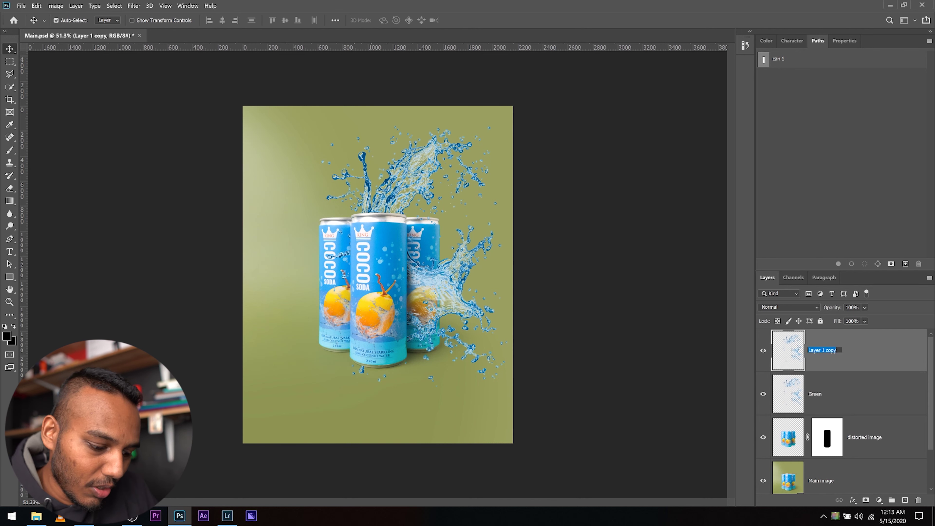
type("Blue")
key("Return")
left_click_drag(828, 403, 827, 337)
left_click(763, 393)
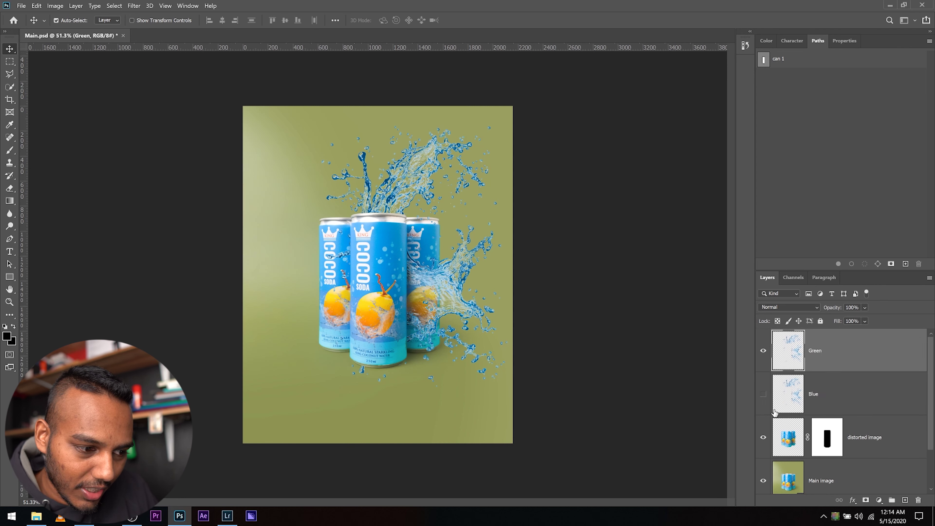
- Clip a Hue/Saturation adjustment to the Green layer with hue -131 and saturation -16
left_click(880, 500)
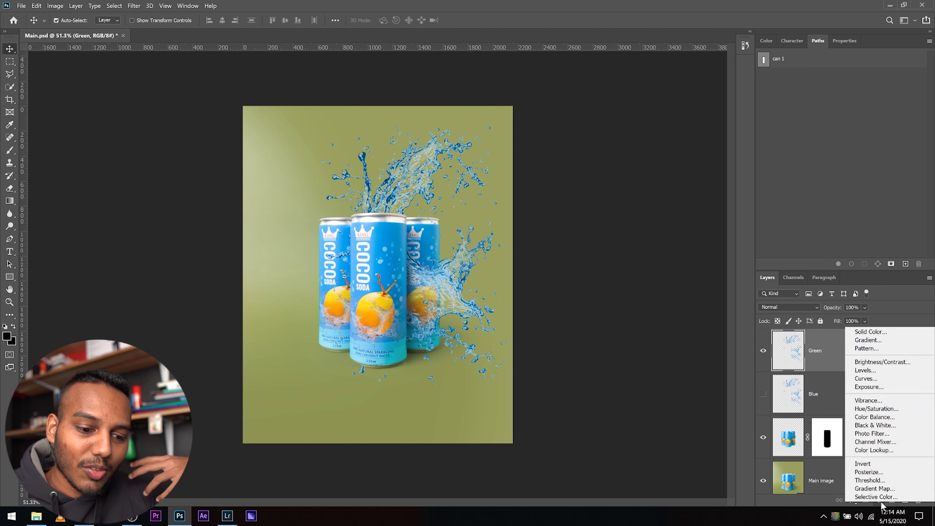
left_click(888, 410)
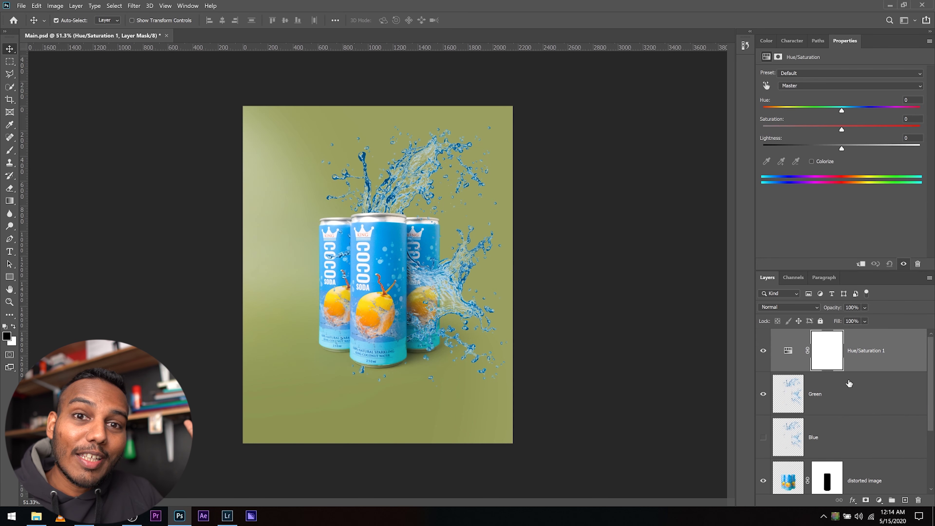
left_click(75, 6)
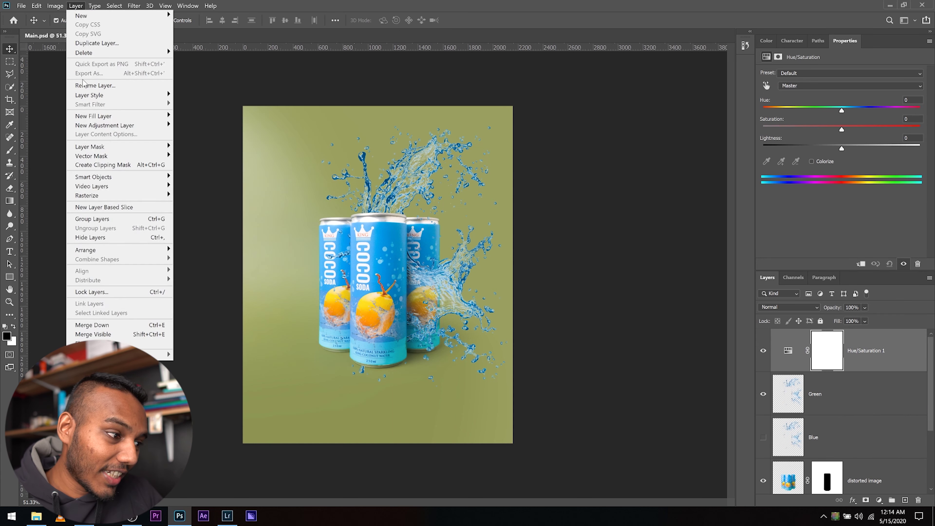
left_click(110, 165)
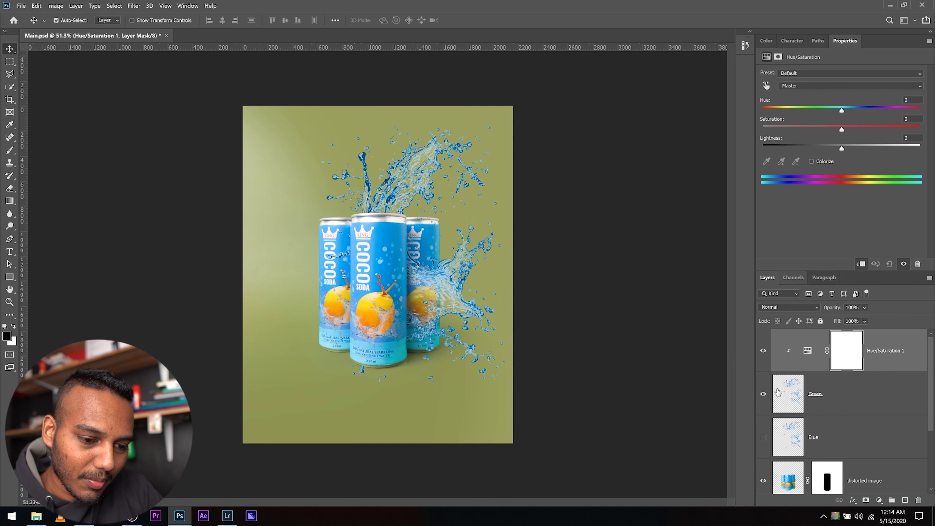
left_click_drag(843, 111, 778, 117)
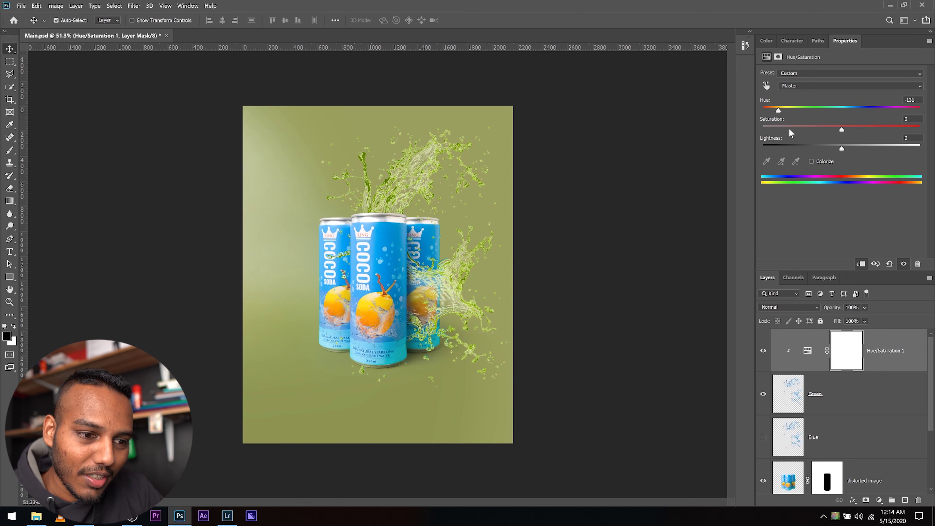
left_click_drag(842, 129, 814, 130)
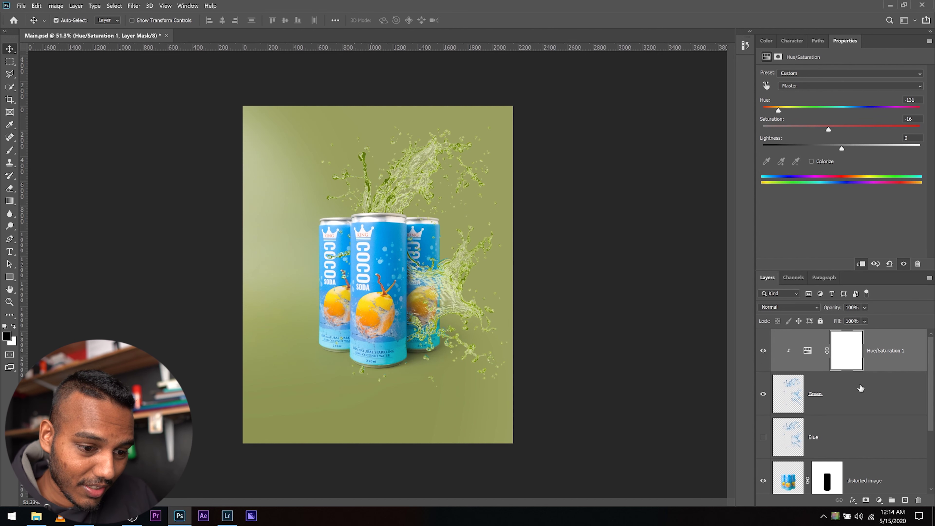
- Merge the Hue/Saturation adjustment with the Green layer
left_click(861, 394, "shift")
right_click(861, 393)
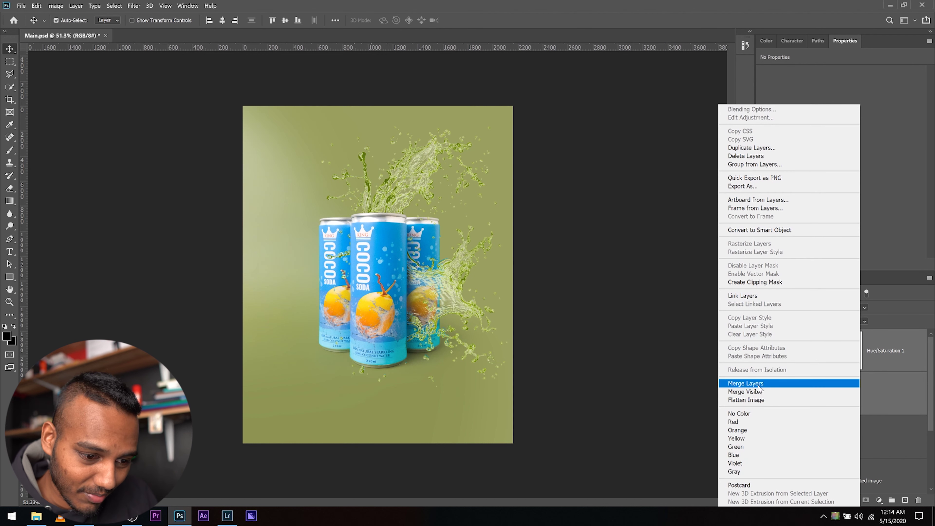
left_click(758, 385)
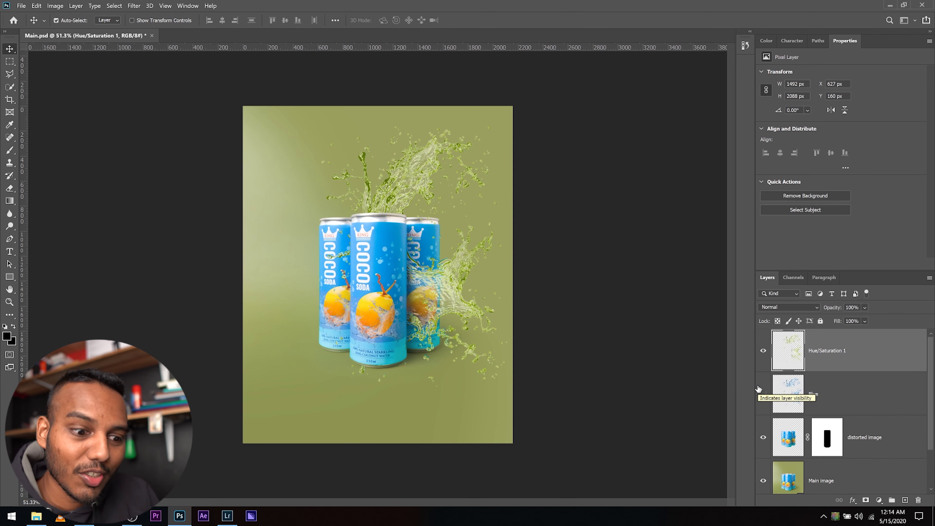
- Toggle the visibility of the blue and green splash layers to compare them, leaving only the green splash shown
left_click(861, 397)
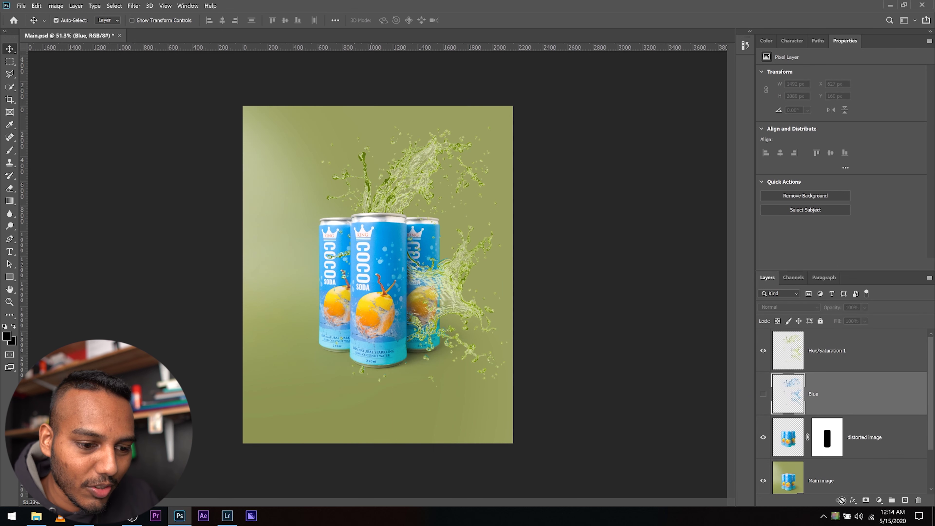
left_click(763, 394)
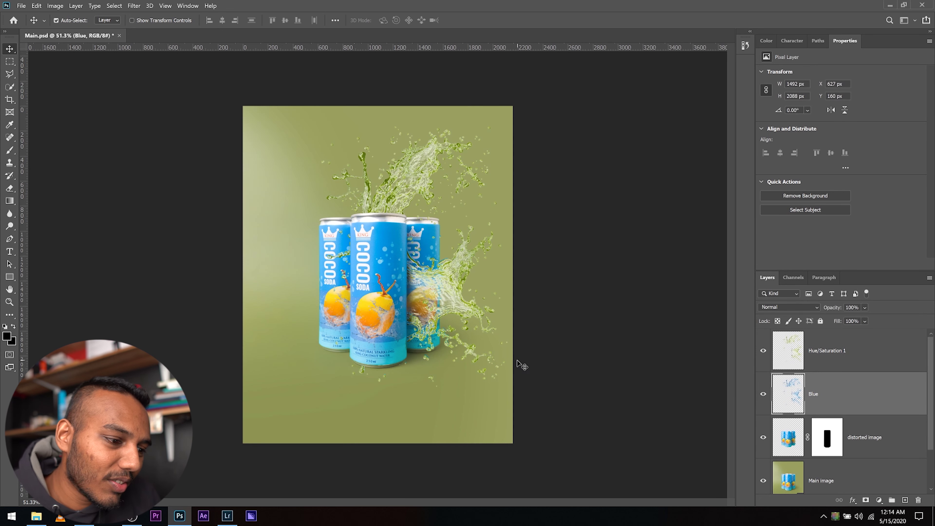
left_click(763, 351)
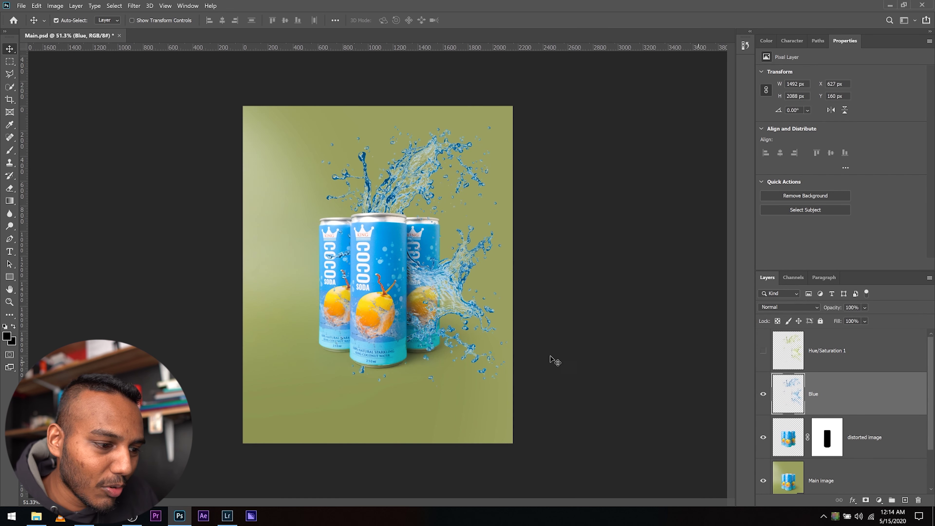
left_click(844, 359)
left_click(839, 396)
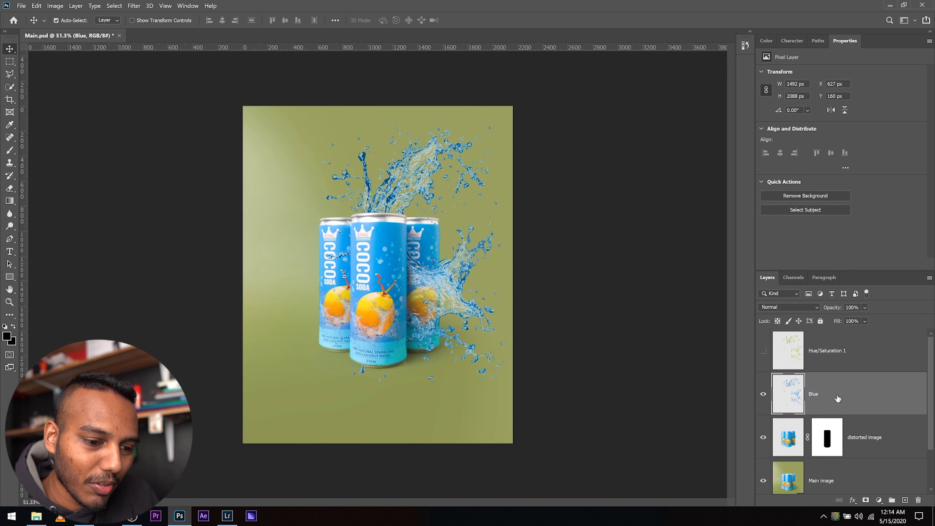
left_click(763, 354)
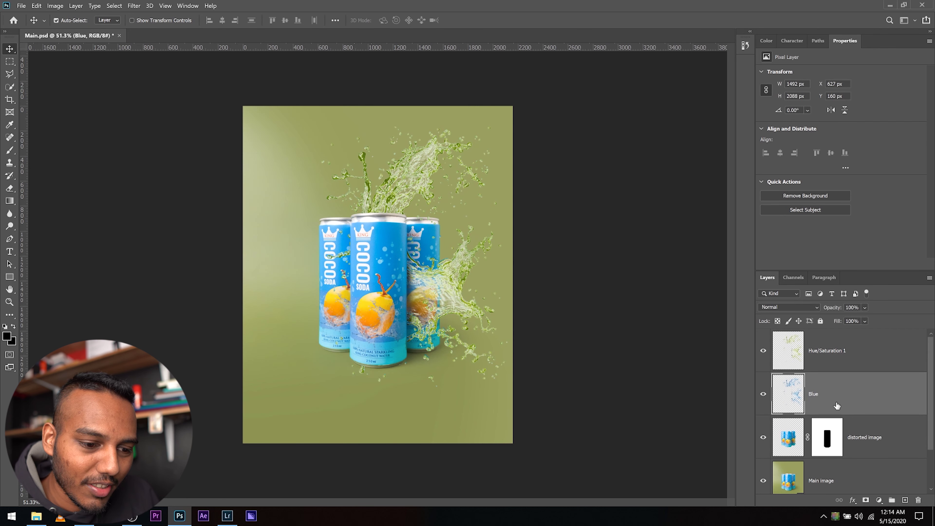
left_click(763, 394)
- Add a layer mask to the green splash layer and try a black brush stroke over the right can's lower part
left_click(828, 358)
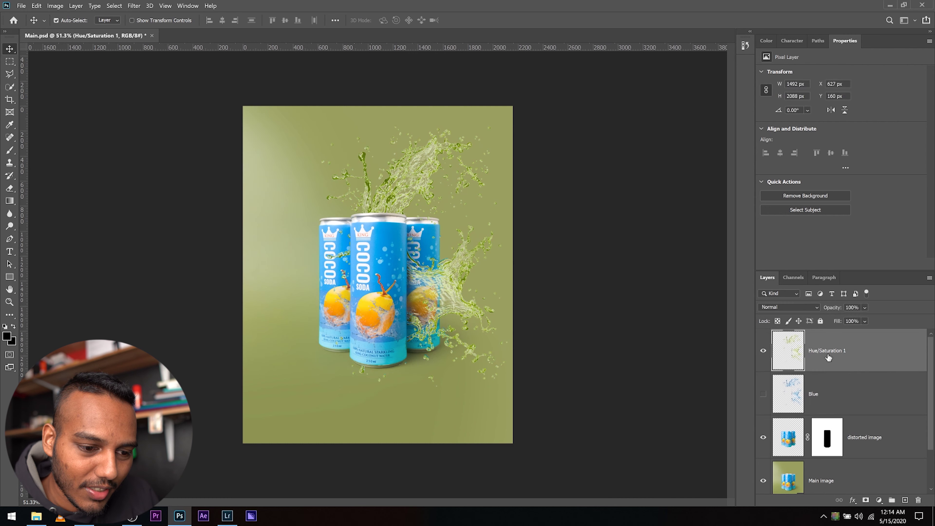
left_click(866, 501)
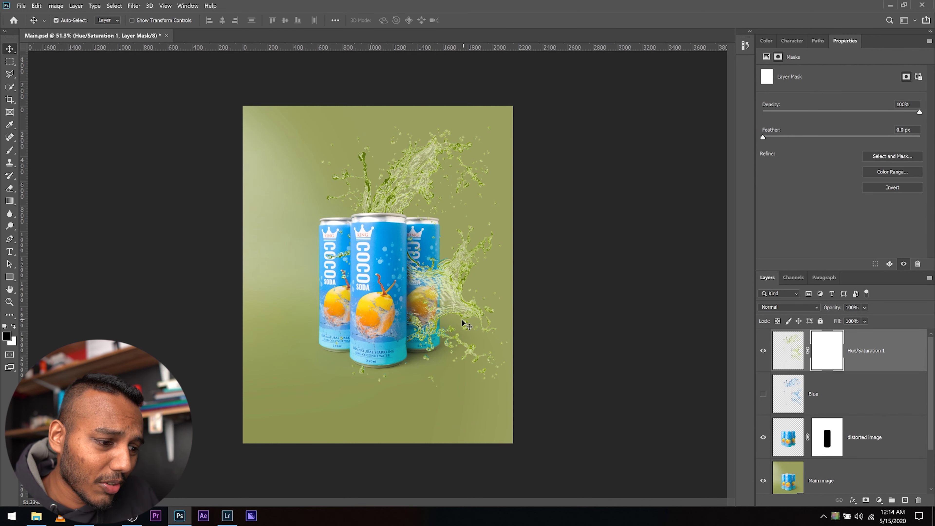
scroll(420, 313, "up", 5)
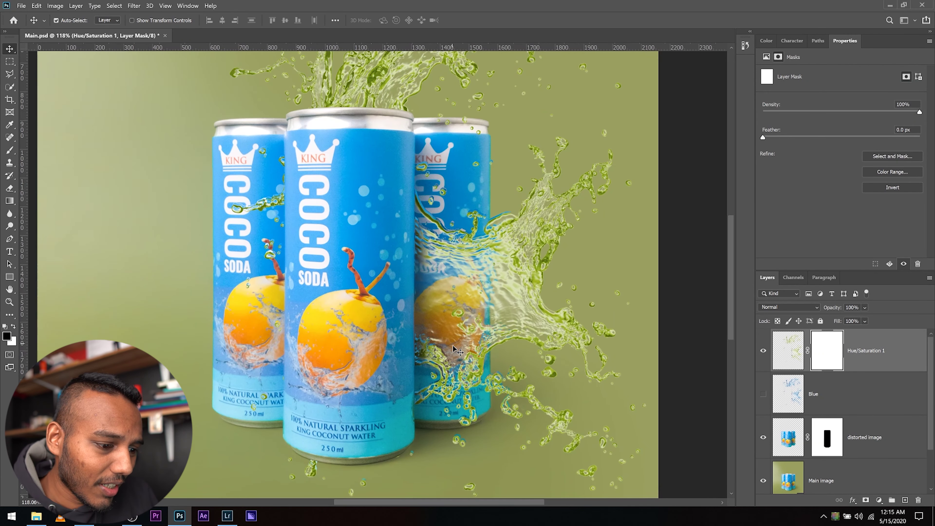
key("b")
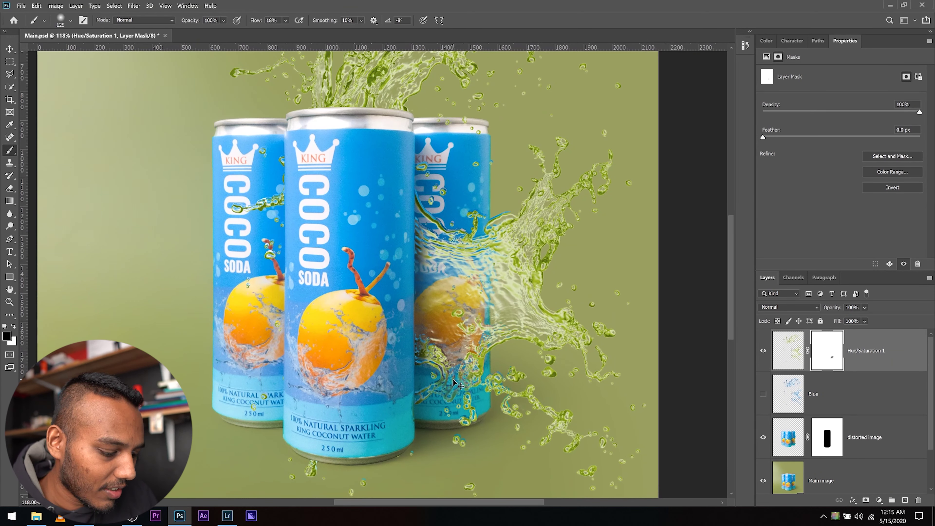
left_click_drag(457, 385, 467, 395)
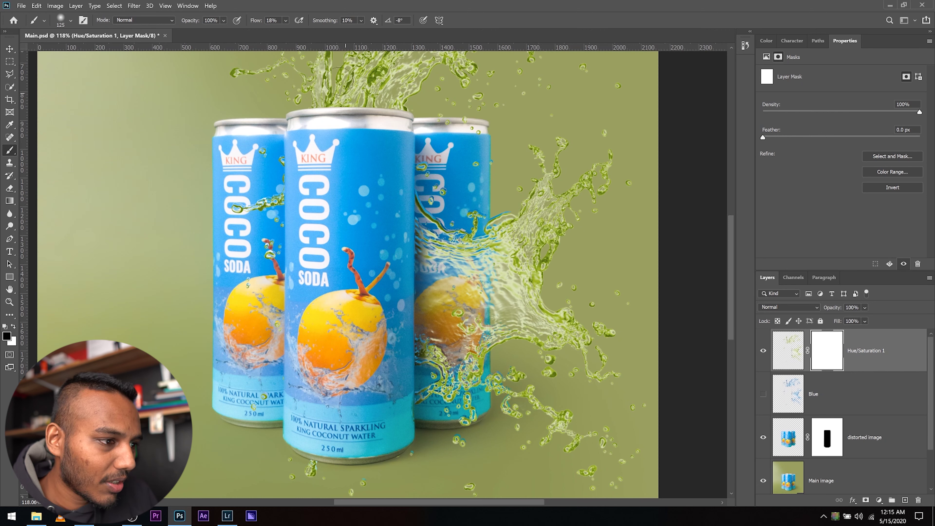
- Set the brush flow to 100% and paint black on the green layer's mask to hide the green splash over the cans
left_click(284, 21)
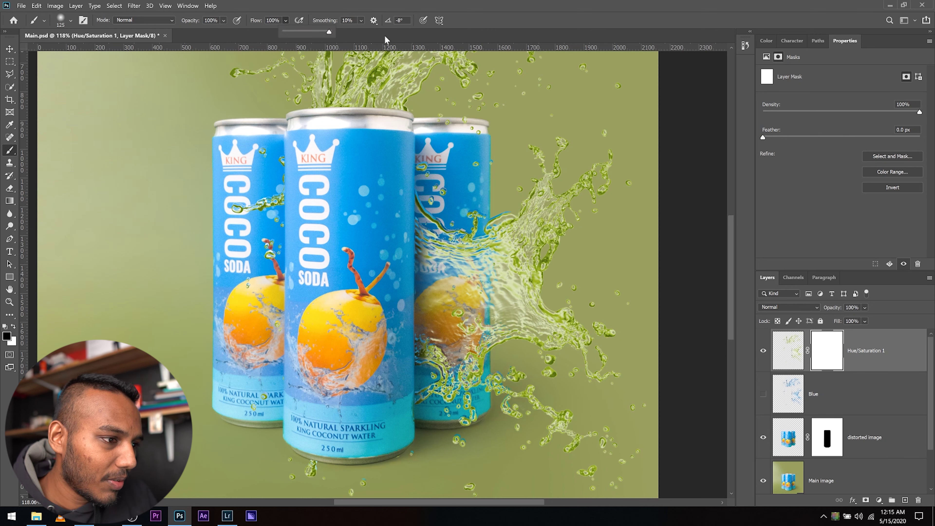
left_click(829, 364)
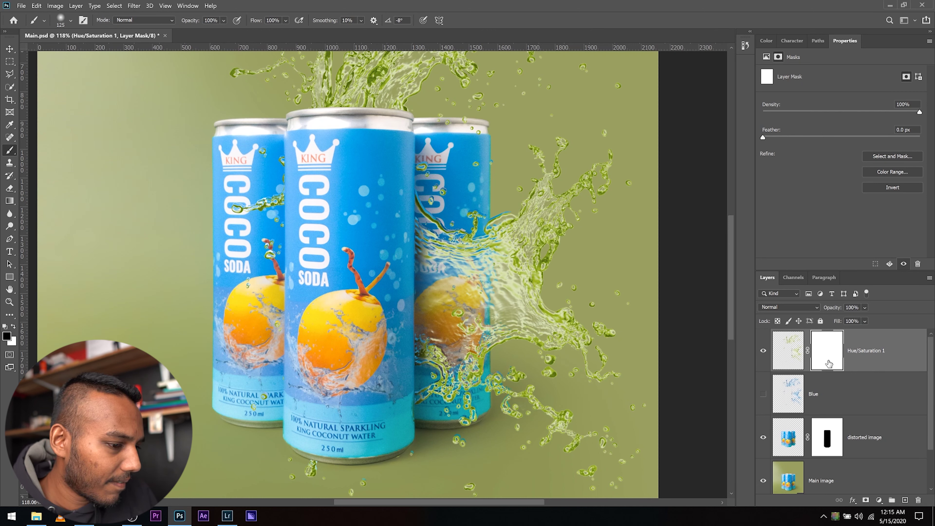
mouse_move(486, 352)
left_mouse_down()
mouse_move(458, 359)
mouse_move(467, 363)
mouse_move(424, 412)
mouse_move(440, 342)
mouse_move(412, 406)
left_mouse_up()
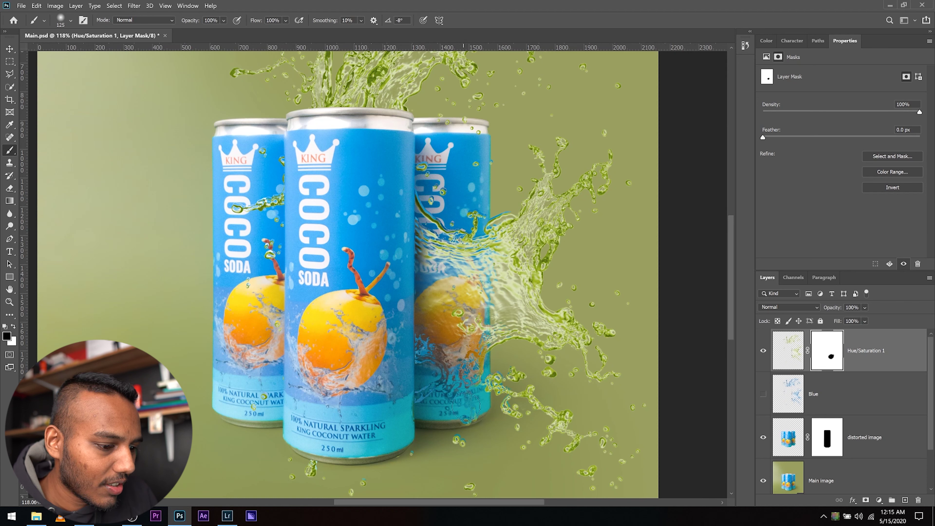
mouse_move(465, 350)
left_mouse_down()
mouse_move(474, 239)
mouse_move(482, 231)
mouse_move(473, 353)
left_mouse_up()
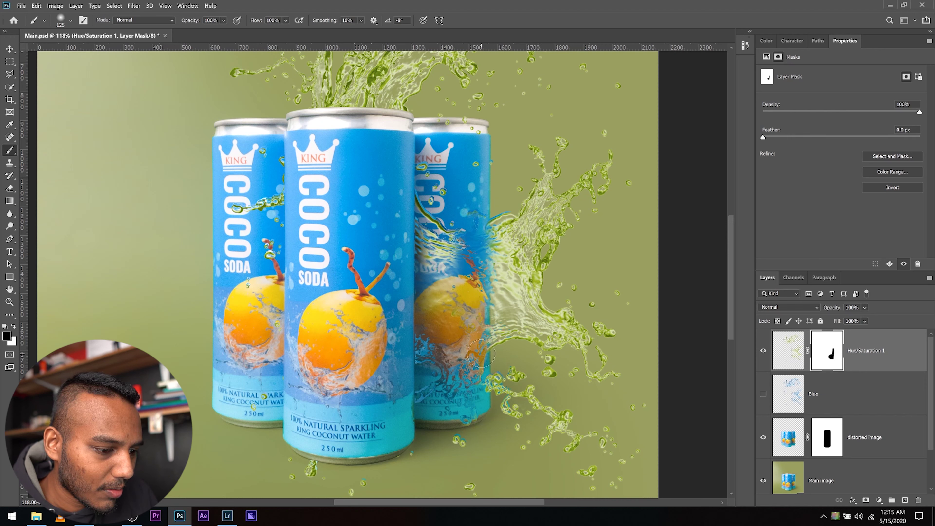
mouse_move(455, 284)
left_mouse_down()
mouse_move(427, 236)
mouse_move(454, 234)
left_mouse_up()
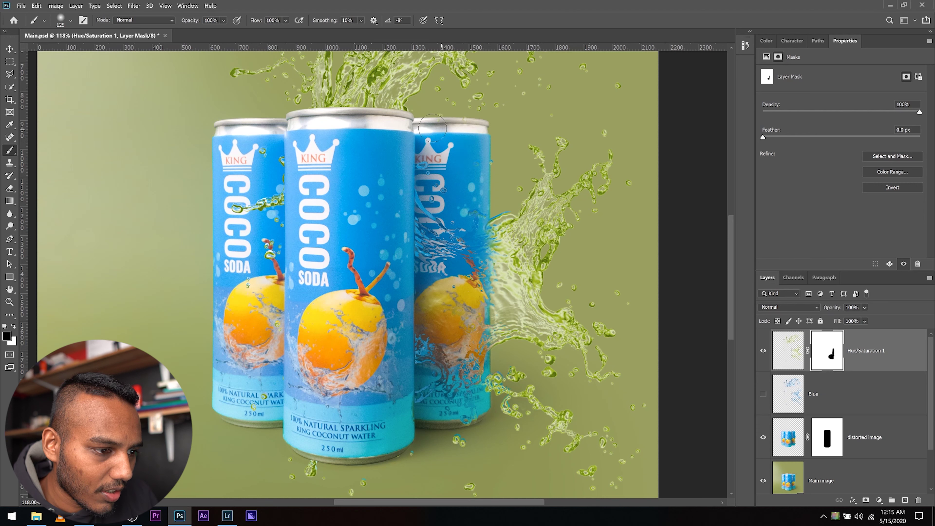
mouse_move(282, 219)
left_mouse_down()
mouse_move(278, 174)
mouse_move(241, 159)
mouse_move(267, 160)
mouse_move(205, 204)
mouse_move(241, 236)
mouse_move(272, 298)
mouse_move(253, 398)
mouse_move(288, 392)
mouse_move(323, 419)
left_mouse_up()
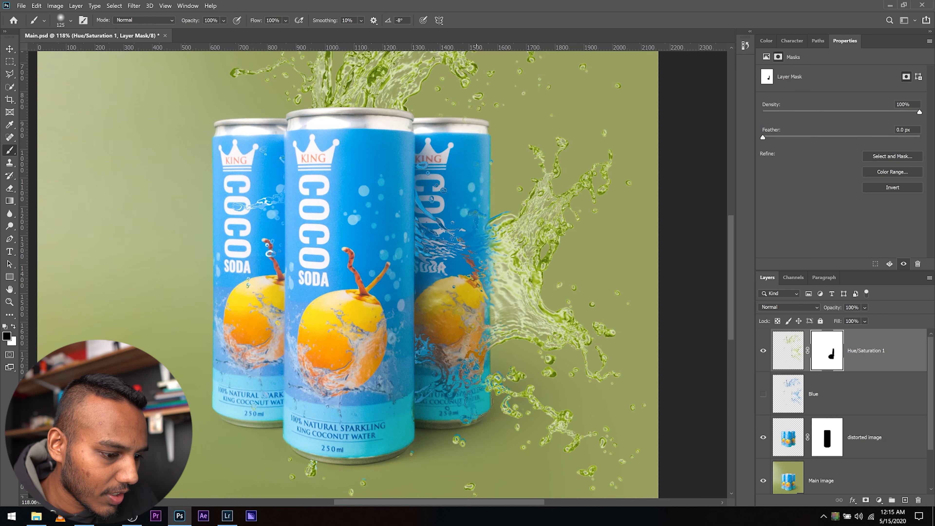
left_click_drag(468, 355, 471, 272)
left_click_drag(472, 225, 478, 230)
- Show the Blue splash layer and hide the masked green splash layer
key("ctrl+0")
key("ctrl+minus")
key("ctrl+0")
left_click(763, 393)
left_click(764, 352)
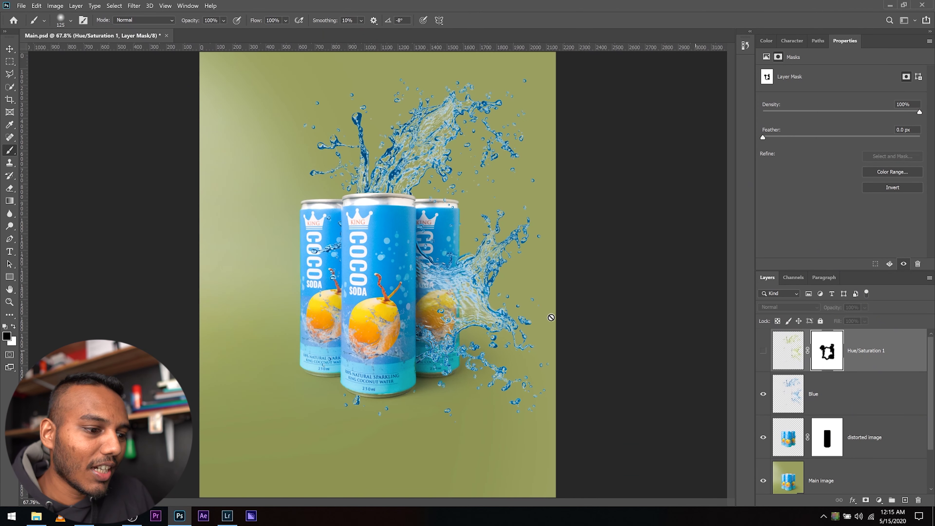
- Add a layer mask to the Blue splash layer and enlarge the brush to 1000 px
left_click(834, 398)
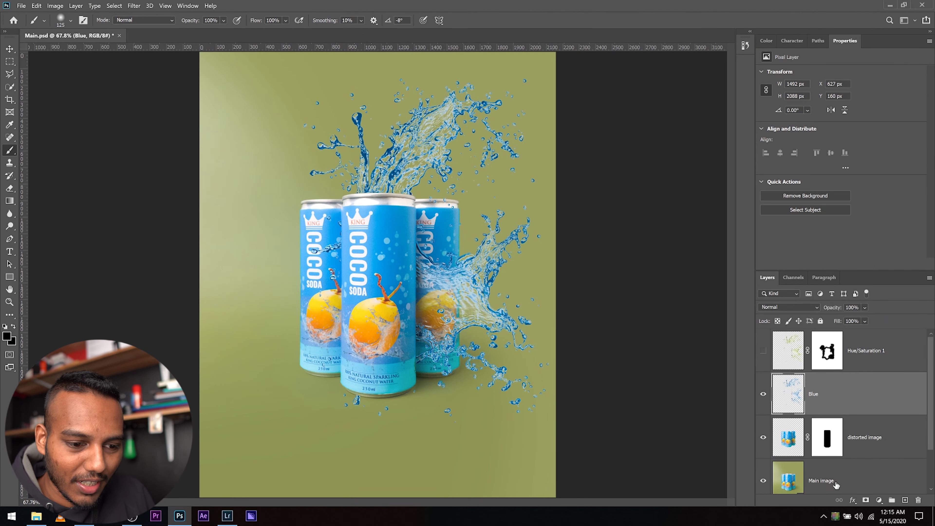
left_click(866, 500)
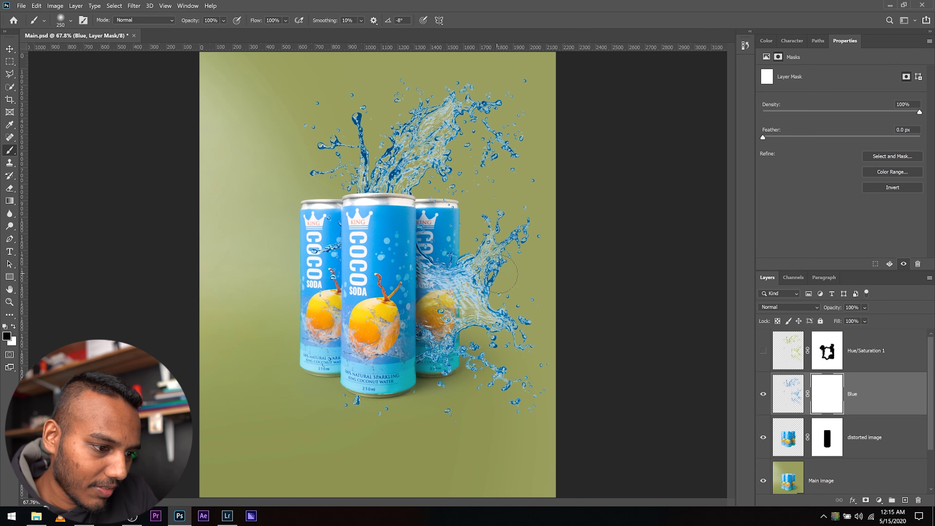
key("bracketright")
key("bracketright")
key("bracketright")
key("bracketright")
key("bracketright")
key("bracketright")
- Raise the brush hardness and paint black on the Blue layer's mask to hide the blue splash outside the cans
left_click_drag(524, 266, 532, 262)
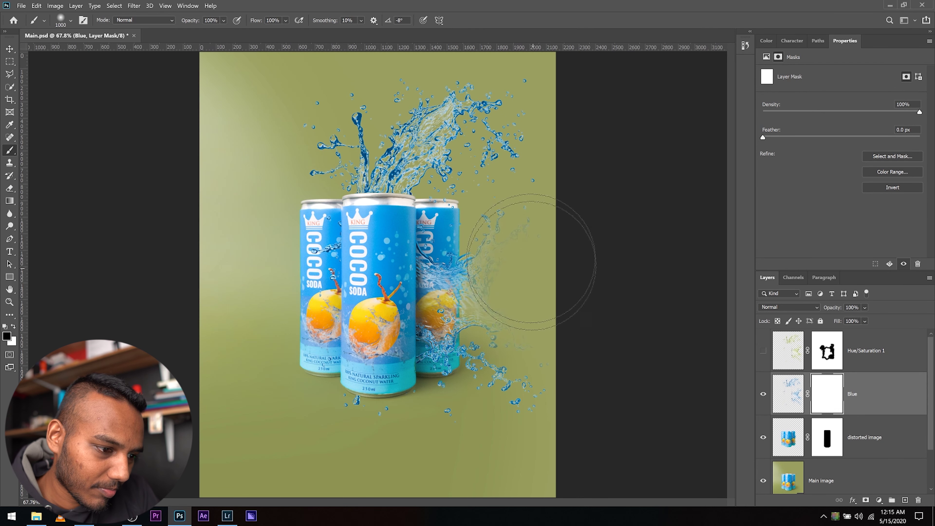
key("ctrl+z")
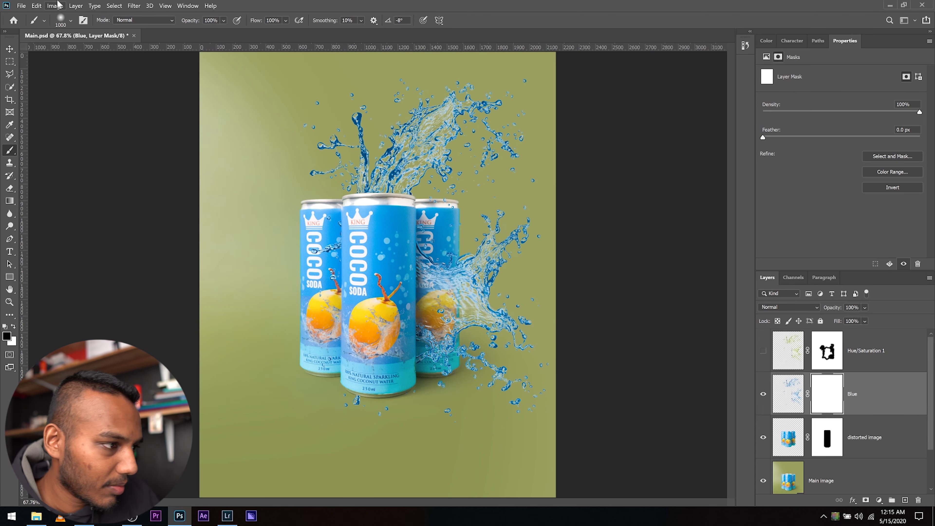
left_click(70, 20)
left_click_drag(57, 76, 116, 75)
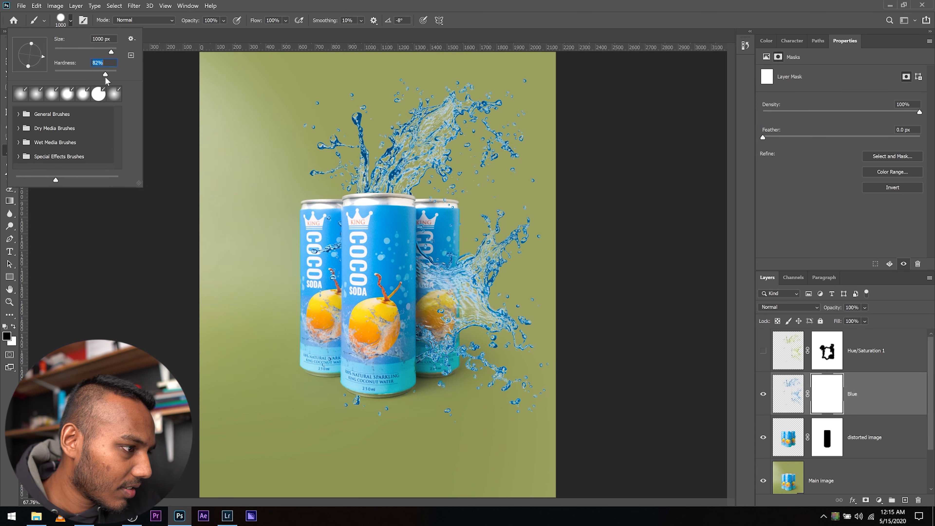
left_click(553, 292)
left_click(551, 275)
mouse_move(551, 274)
left_mouse_down()
mouse_move(547, 291)
mouse_move(547, 266)
mouse_move(543, 309)
mouse_move(552, 330)
mouse_move(540, 378)
mouse_move(494, 456)
mouse_move(382, 484)
mouse_move(362, 471)
left_mouse_up()
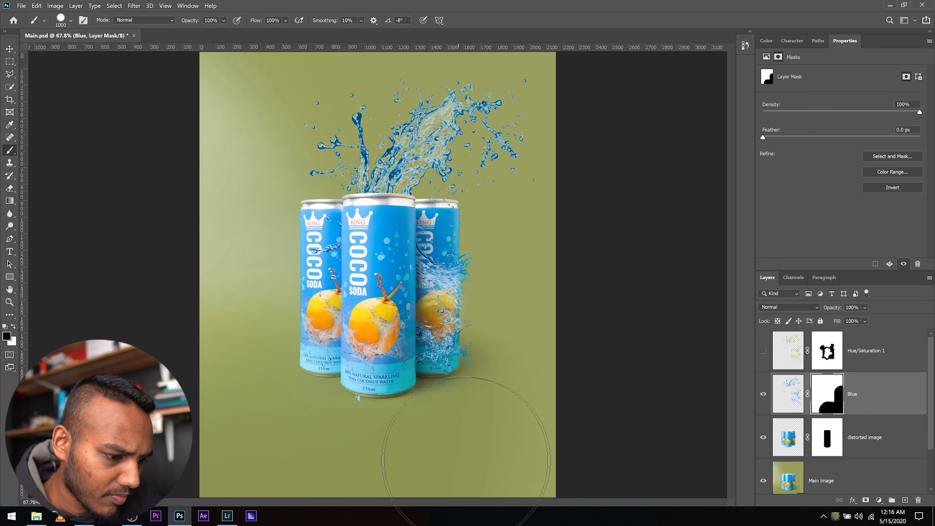
mouse_move(523, 40)
left_mouse_down()
mouse_move(416, 103)
mouse_move(325, 108)
mouse_move(372, 100)
mouse_move(350, 122)
mouse_move(456, 114)
left_mouse_up()
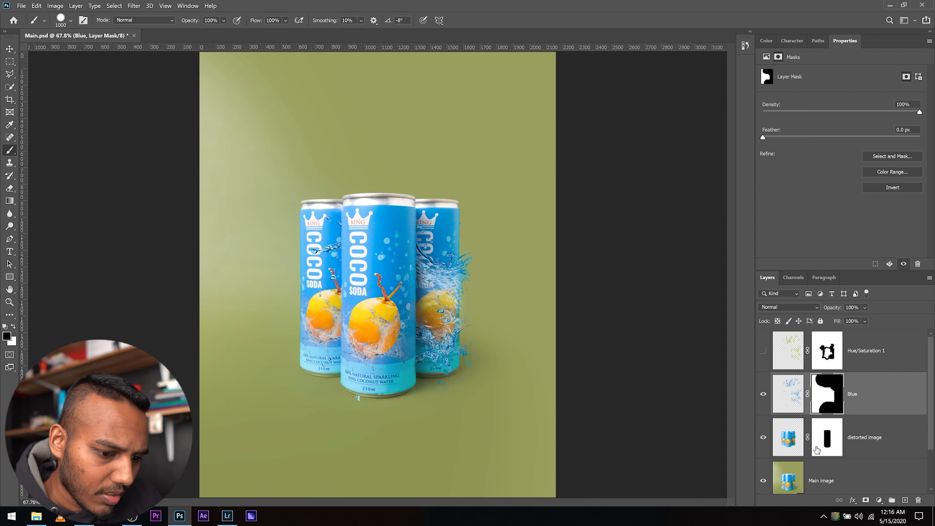
- Paint black on the distorted image layer's mask across the area below the cans
left_click(827, 437)
left_click(350, 478)
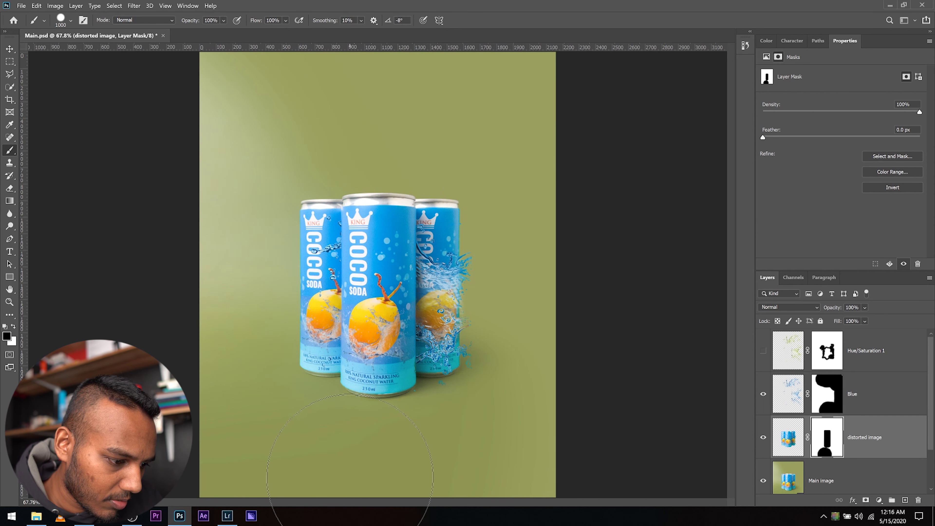
left_click(447, 461)
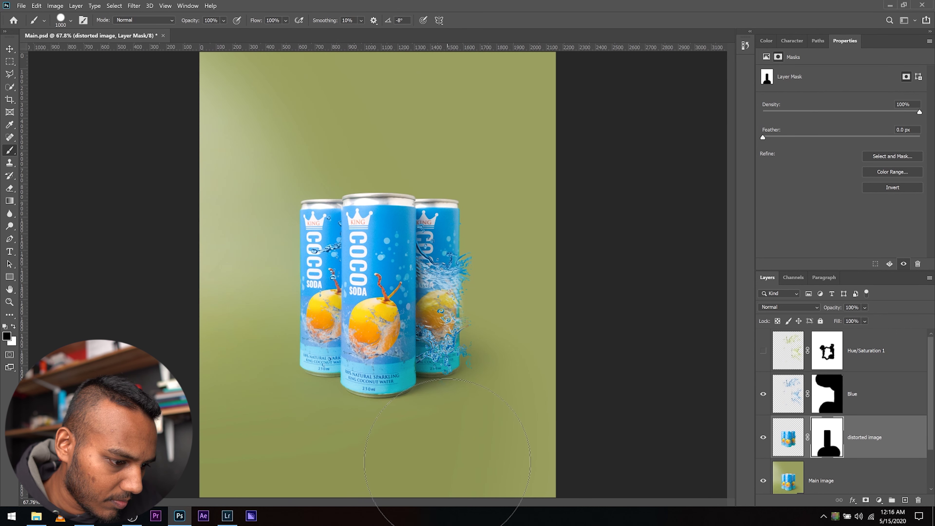
- Show the green Hue/Saturation 1 splash layer and merge it with the Blue layer
left_click(763, 359)
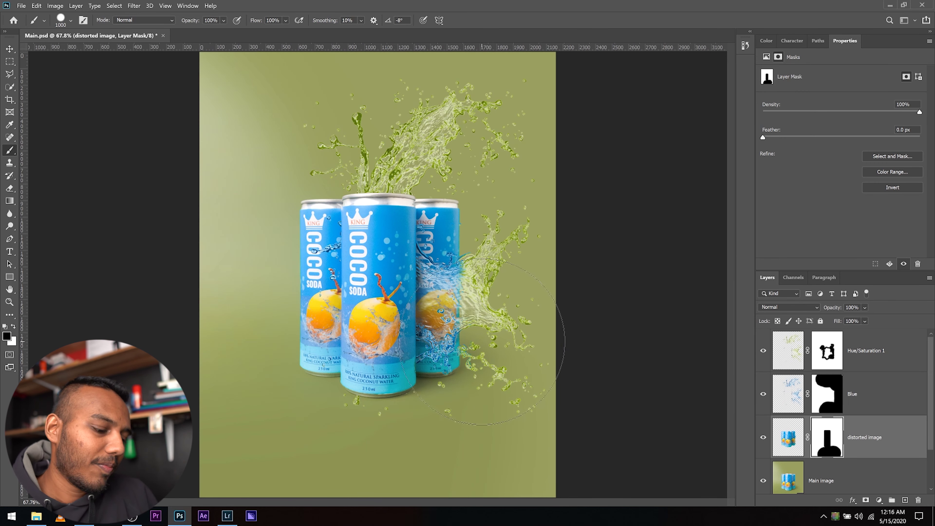
scroll(482, 341, "down", 3)
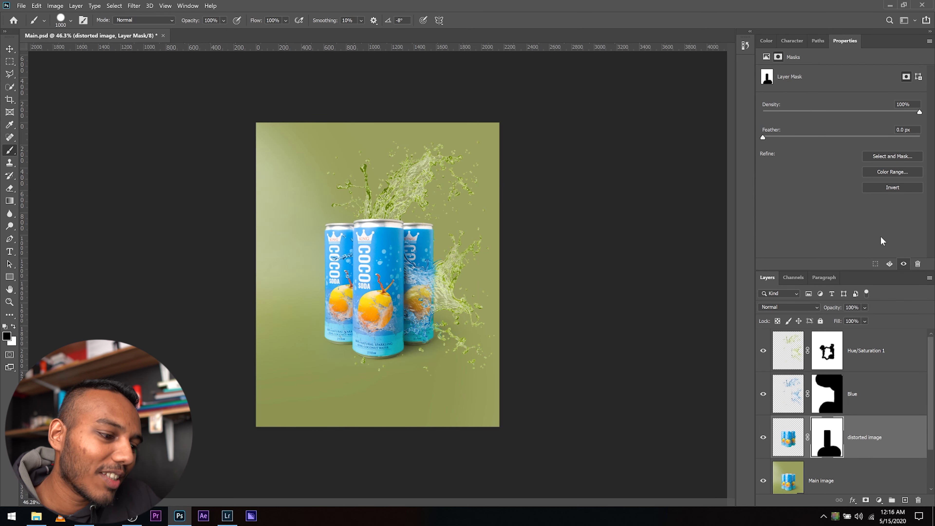
left_click(866, 363)
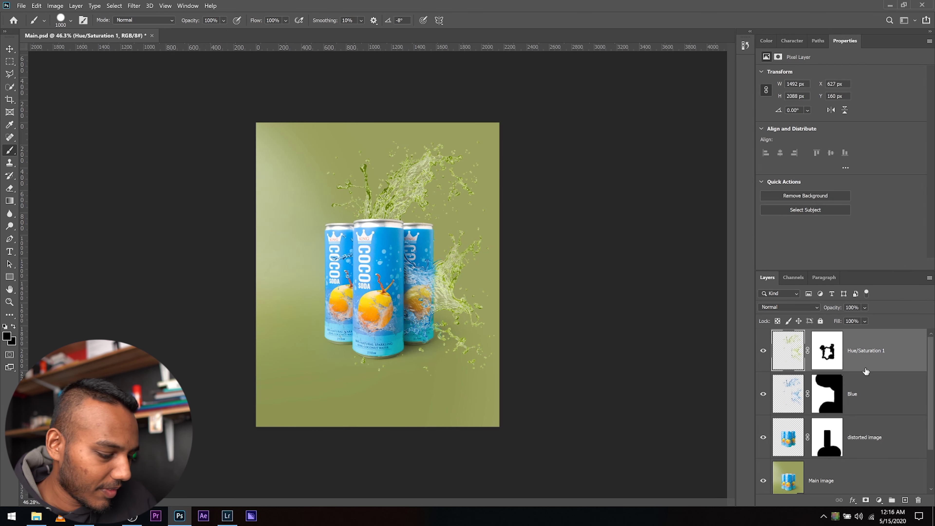
left_click(865, 385, "shift")
right_click(863, 383)
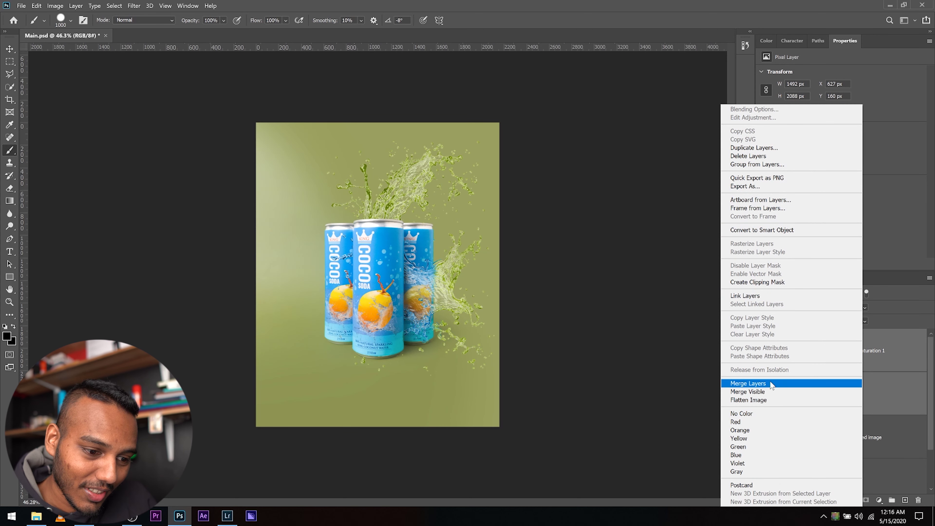
left_click(751, 383)
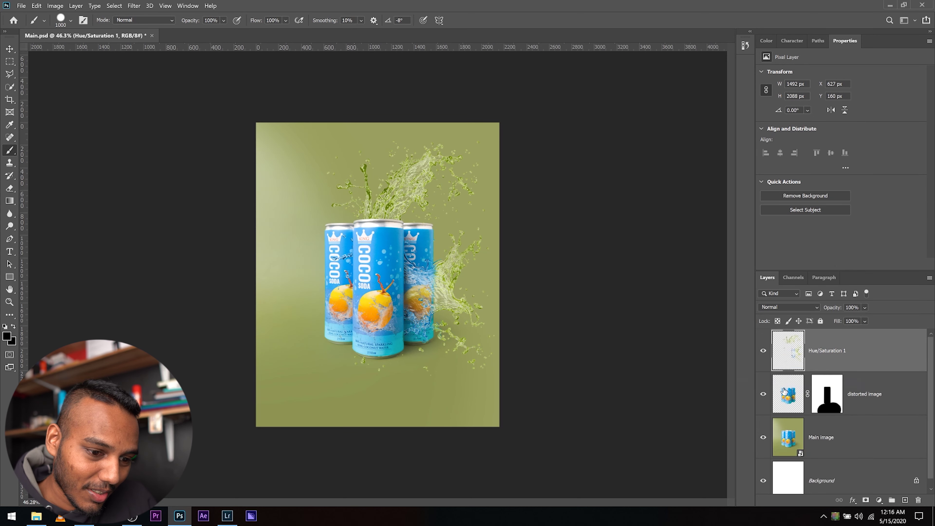
- Add a mask to the merged splash layer and paint black below the cans and over the background's upper-left area
left_click(865, 501)
mouse_move(393, 438)
left_mouse_down()
mouse_move(359, 480)
mouse_move(366, 418)
mouse_move(410, 412)
mouse_move(393, 414)
mouse_move(401, 406)
mouse_move(380, 433)
mouse_move(482, 428)
mouse_move(513, 393)
left_mouse_up()
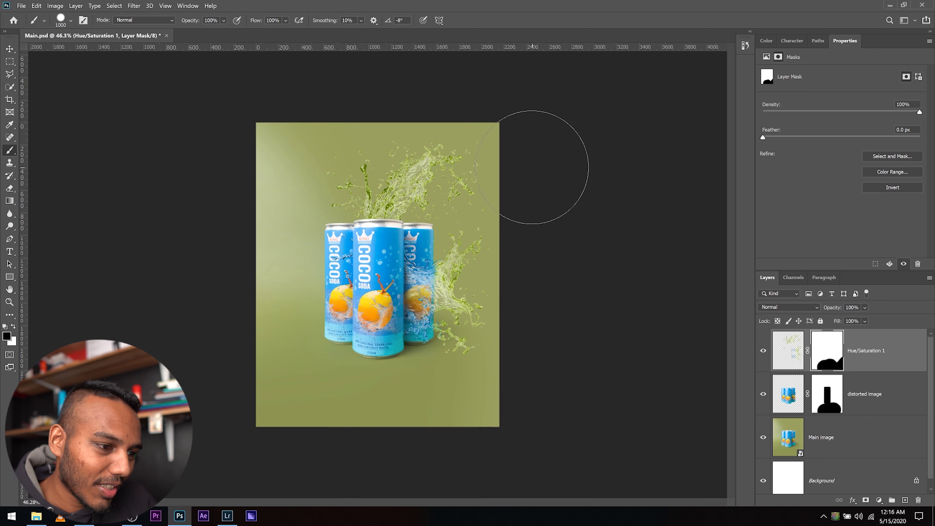
left_click_drag(292, 142, 307, 125)
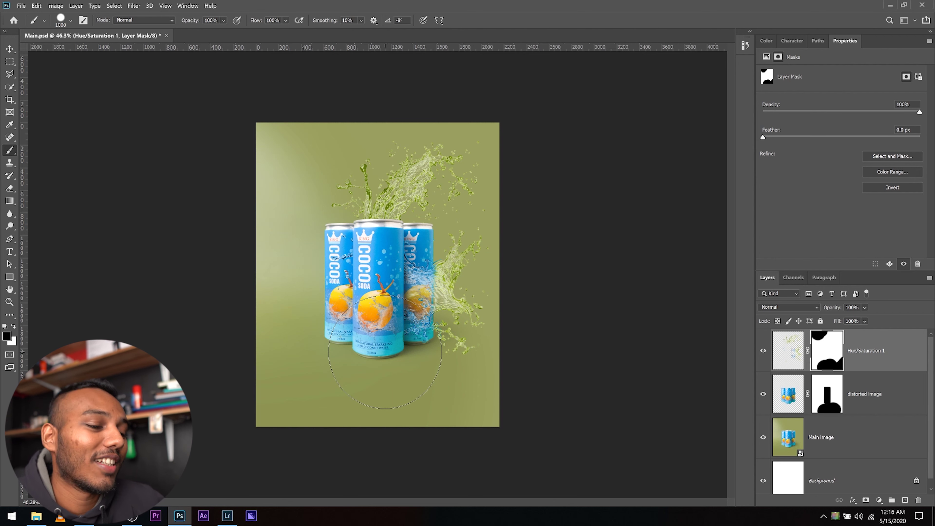
- Save the composite as a JPEG named "final Image" in the Experiment folder
key("ctrl")
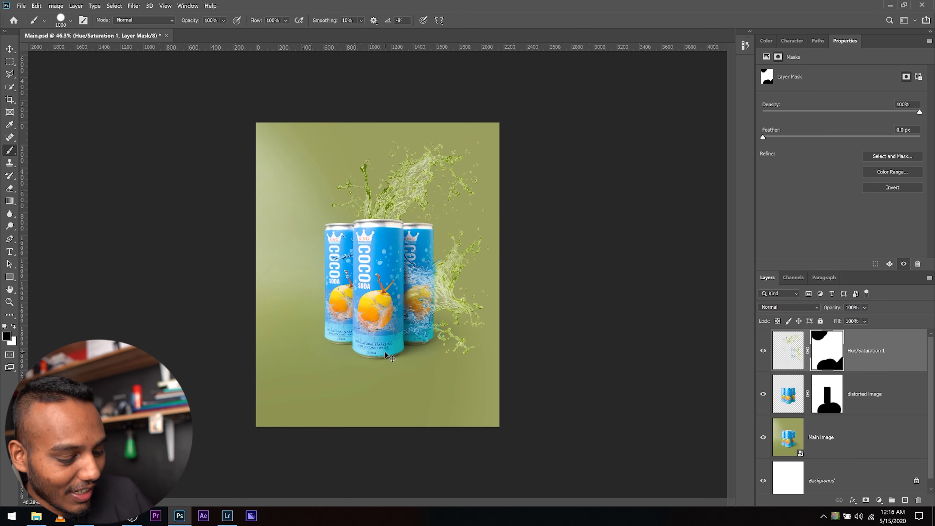
key("ctrl+shift+s")
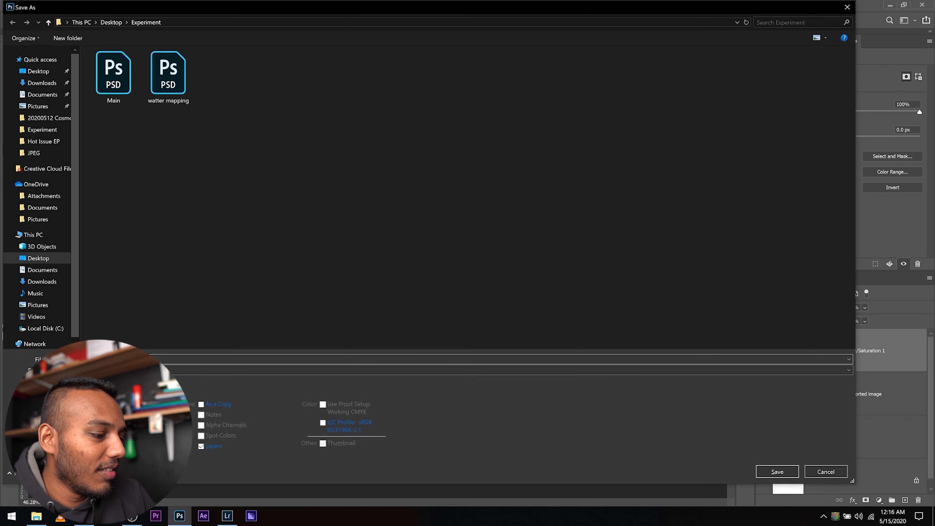
left_click(187, 372)
key("j")
key("Return")
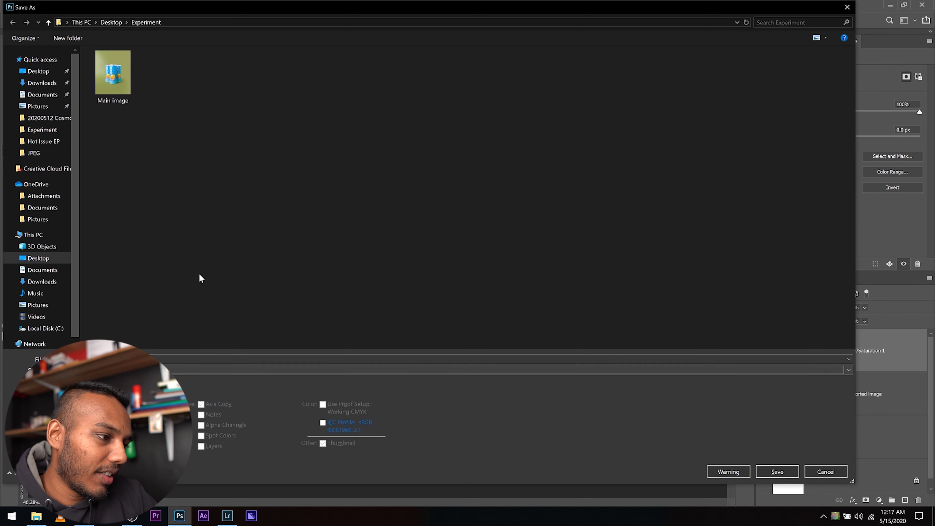
left_click(777, 472)
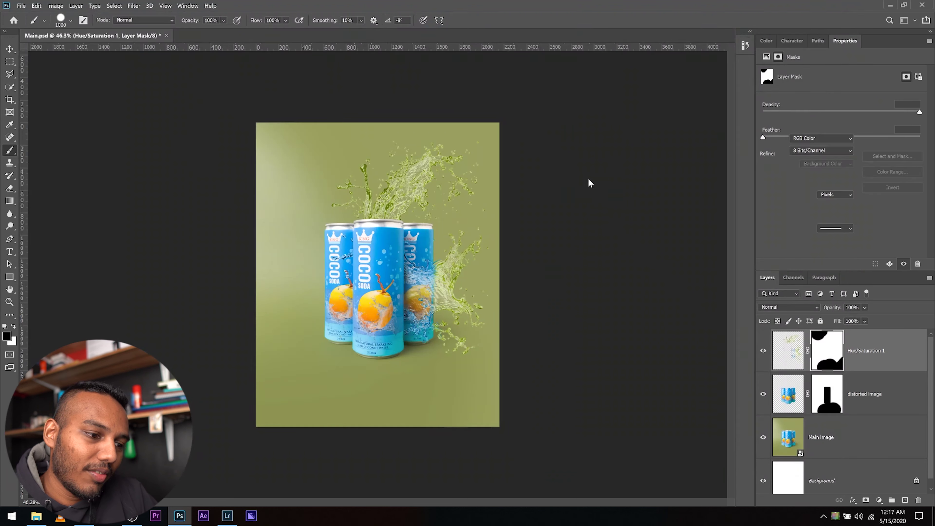
- Switch to the Experiment folder in File Explorer and open "final Image" in the photo viewer
left_click(519, 132)
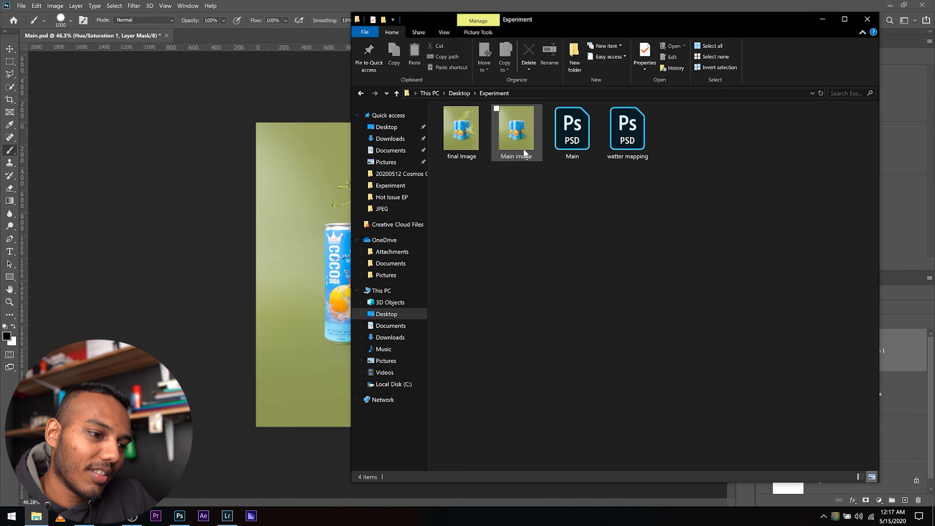
double_click(463, 132)
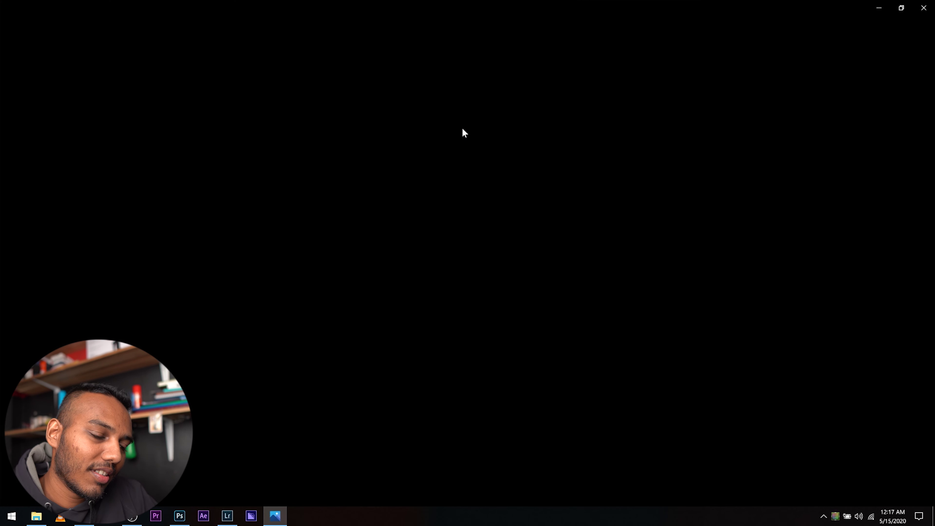